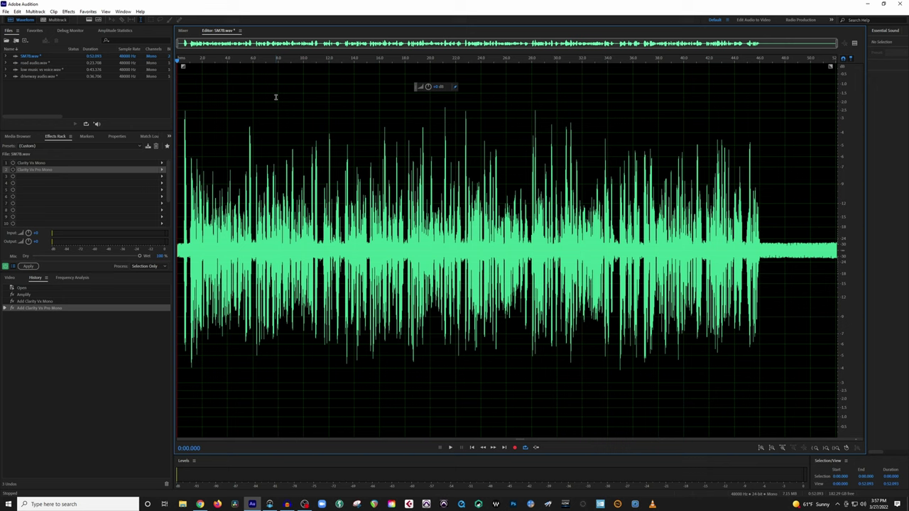
Step: Play the opening of SM7B.wav and its noise-only tail without processing, and return the playhead to the beginning
key("space")
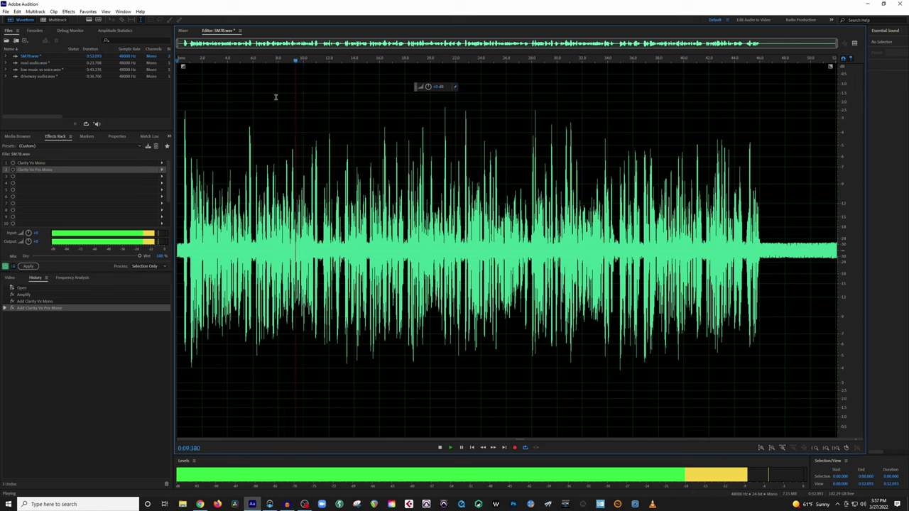
key("space")
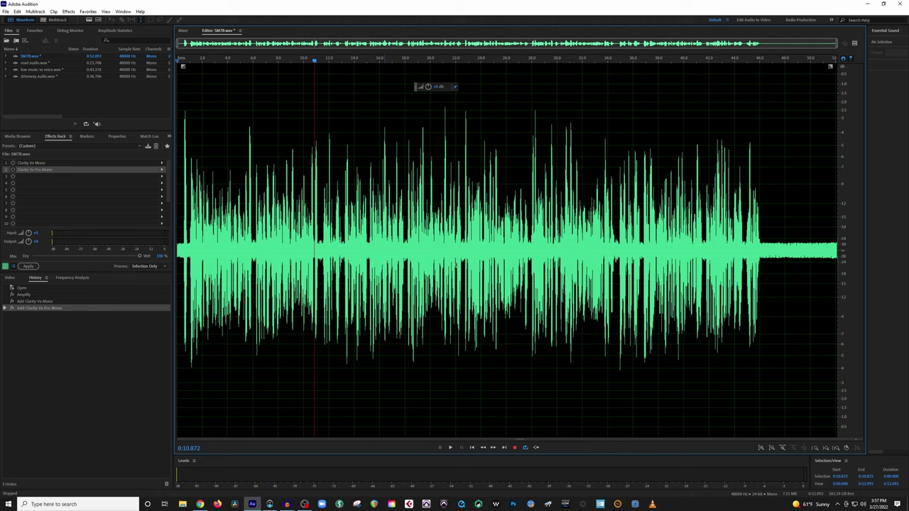
left_click(767, 244)
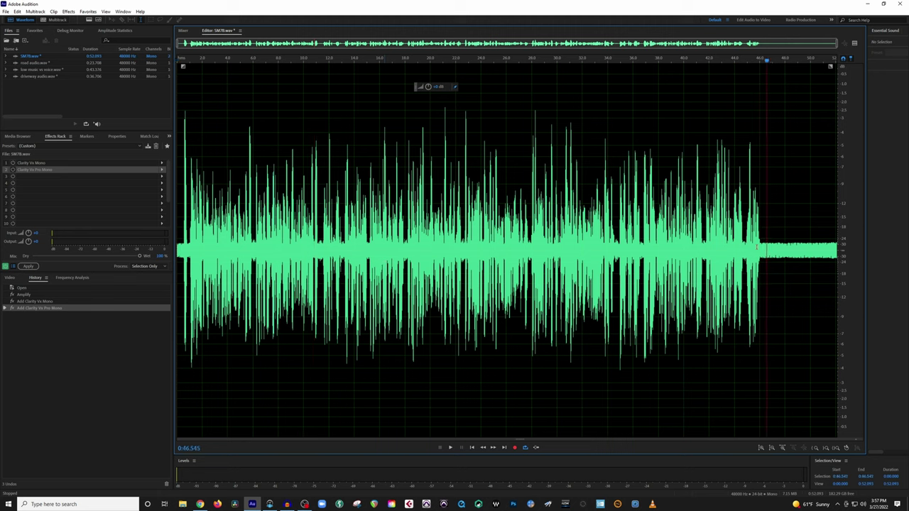
key("space")
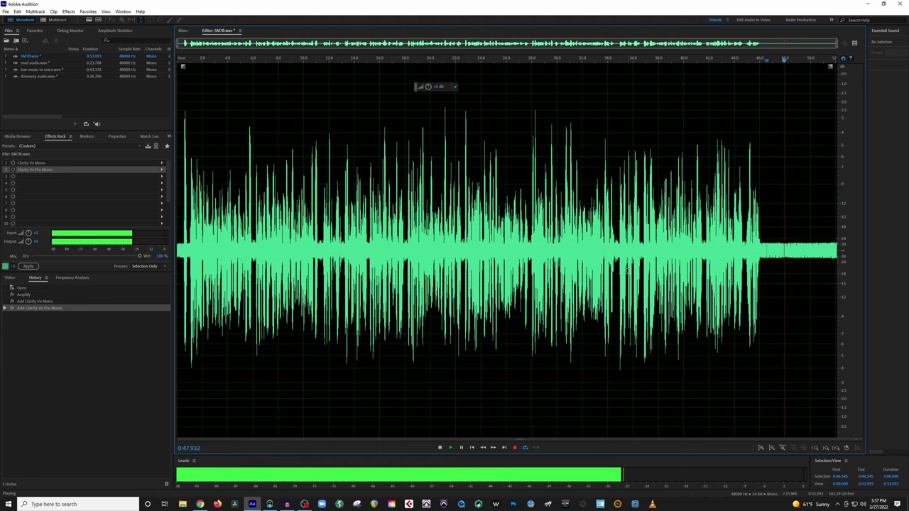
key("space")
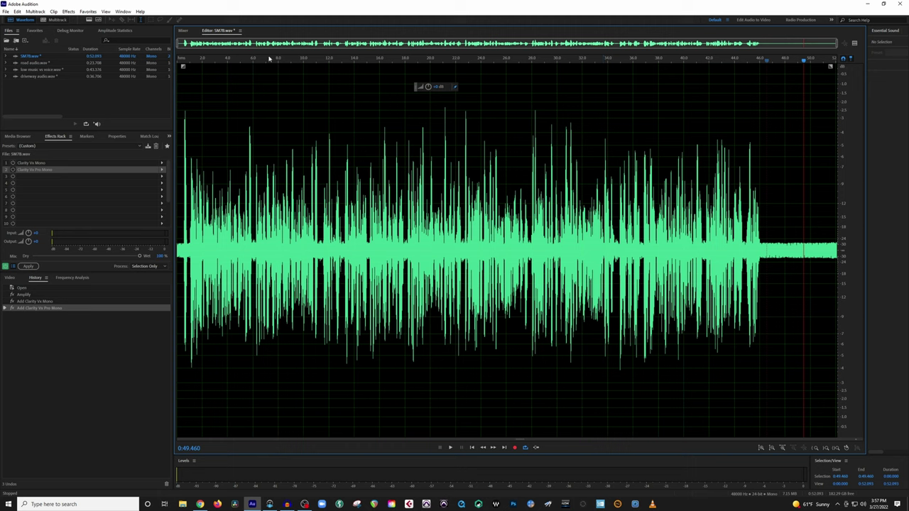
key("Home")
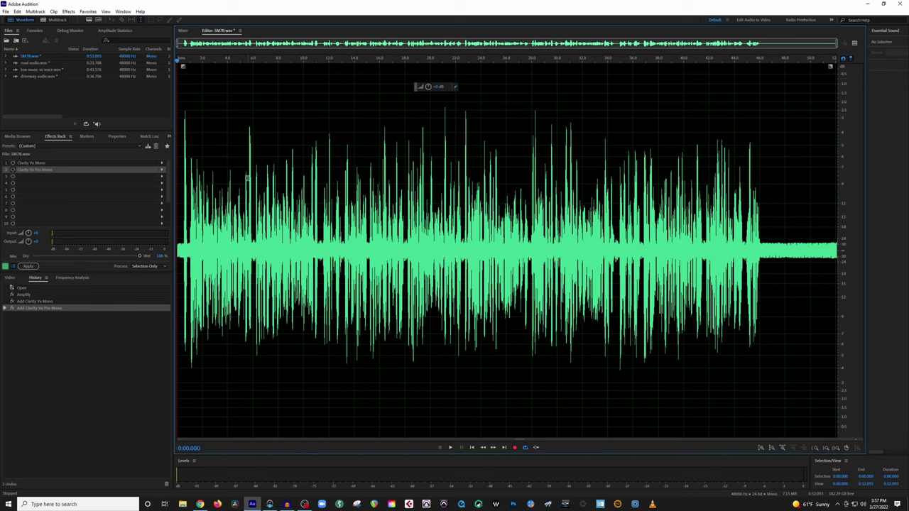
Step: Open the Clarity Vx Mono rack effect and raise its ambience reduction to a little under half while the voice recording plays
double_click(34, 164)
mouse_move(471, 264)
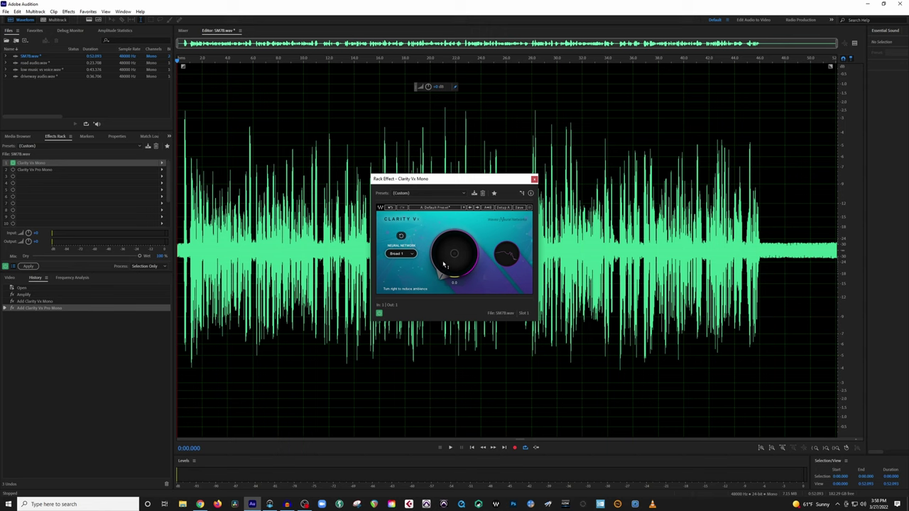
key("space")
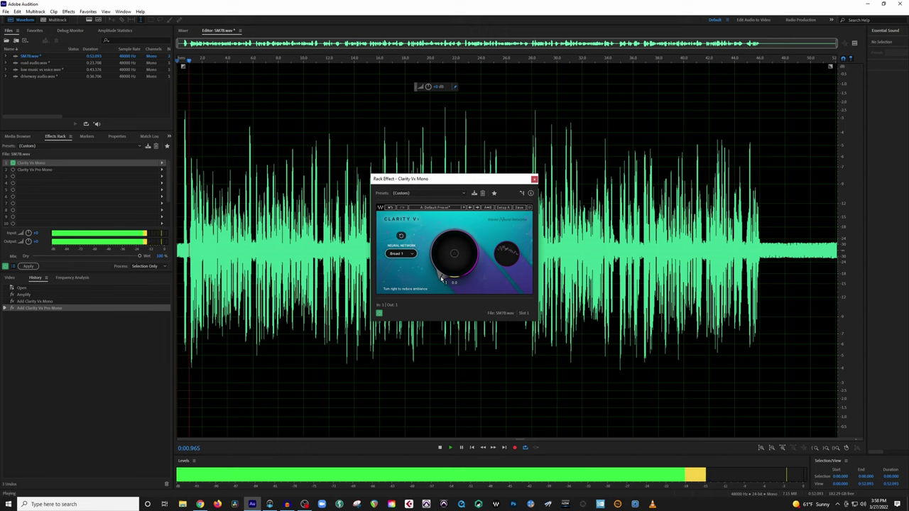
left_click_drag(431, 266, 429, 231)
key("space")
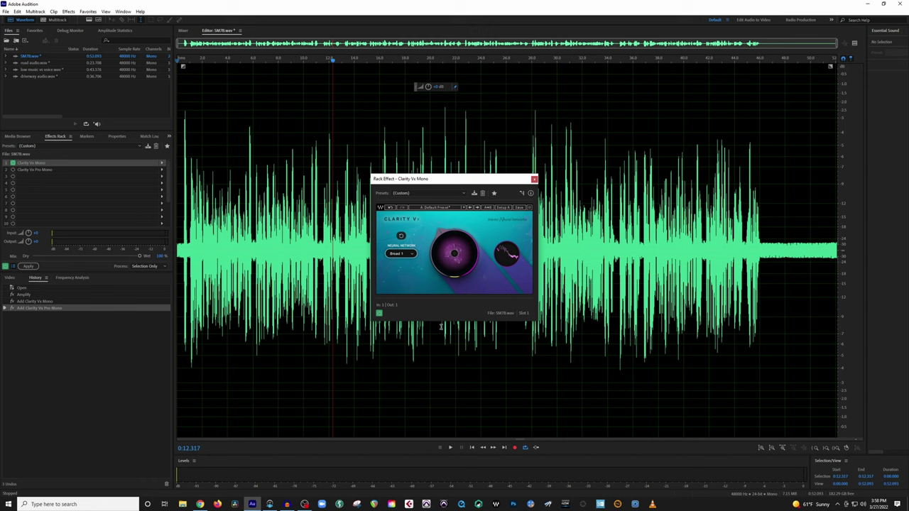
Step: Compare the voice with Clarity Vx Mono bypassed and active by switching its power state during playback from about 0:12
mouse_move(446, 237)
left_click(379, 314)
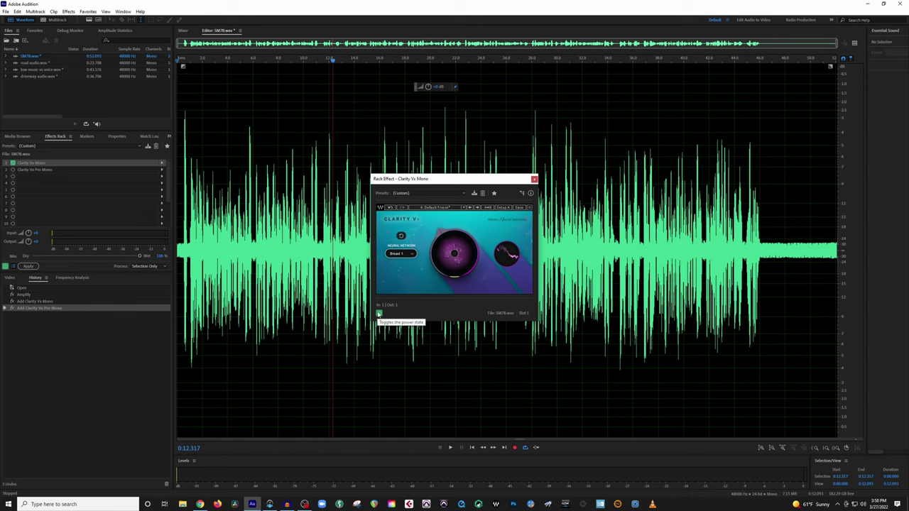
key("space")
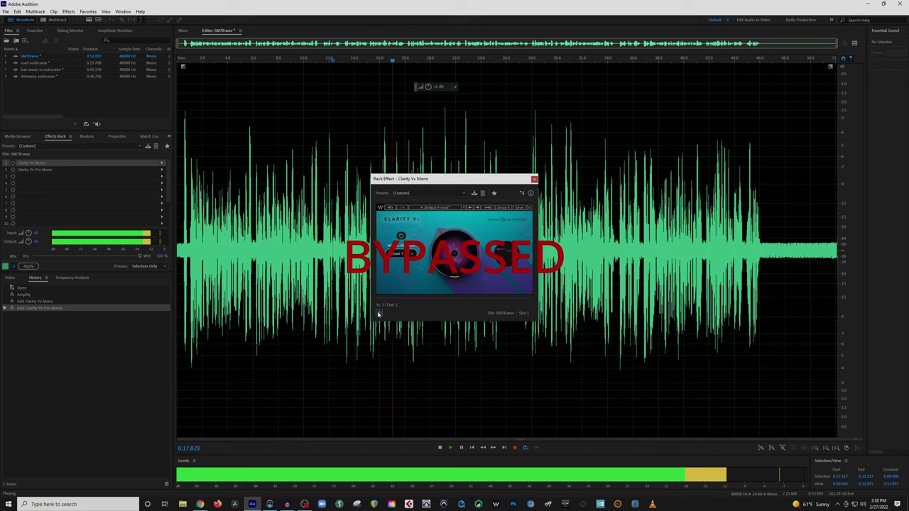
left_click(379, 314)
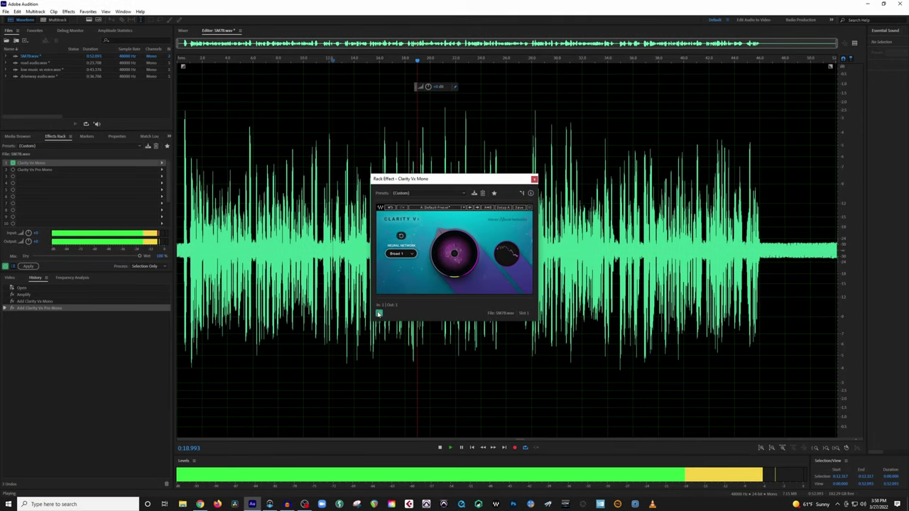
left_click(379, 313)
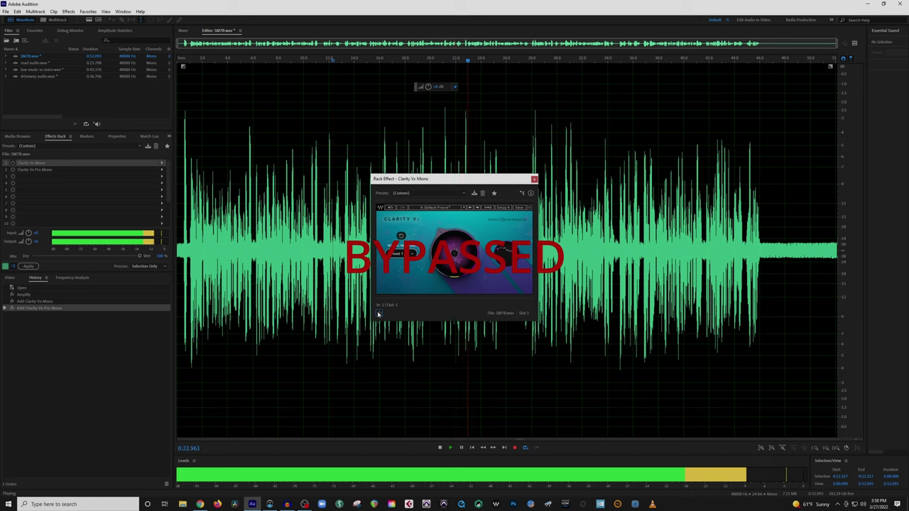
left_click(379, 314)
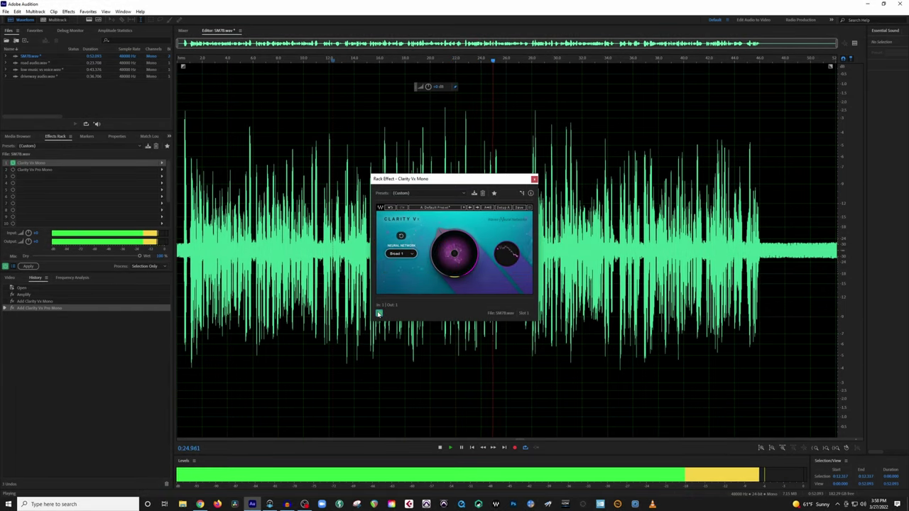
key("space")
Step: Loop the noise-only tail from about 0:46.6 to the end, comparing it with Clarity Vx Mono active and bypassed
left_click_drag(767, 253, 855, 253)
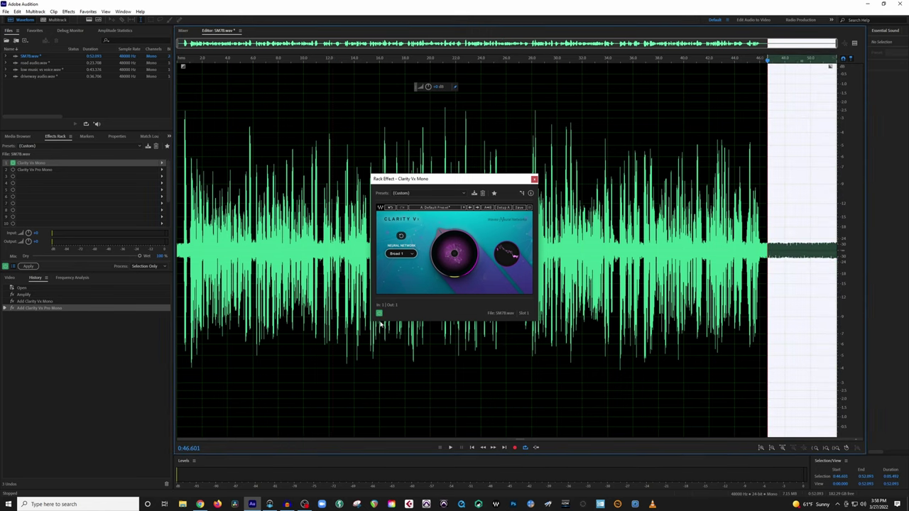
left_click(526, 448)
key("space")
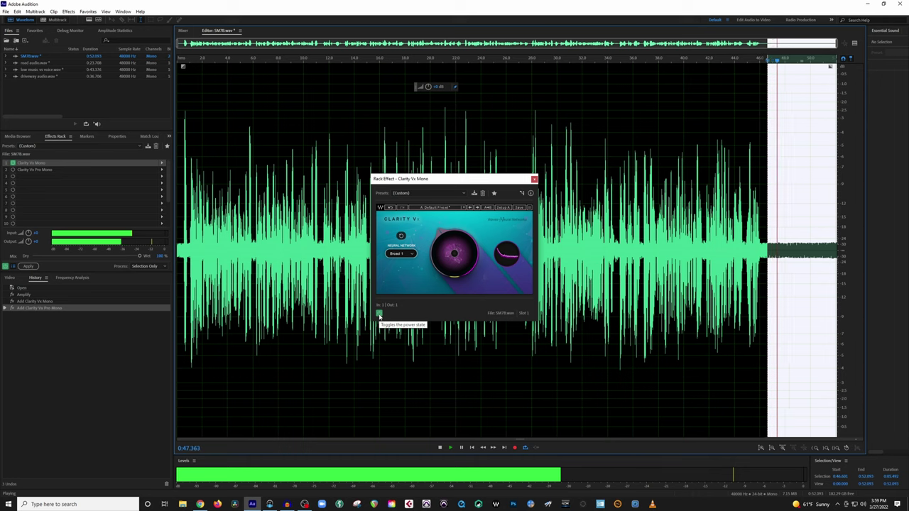
left_click(379, 314)
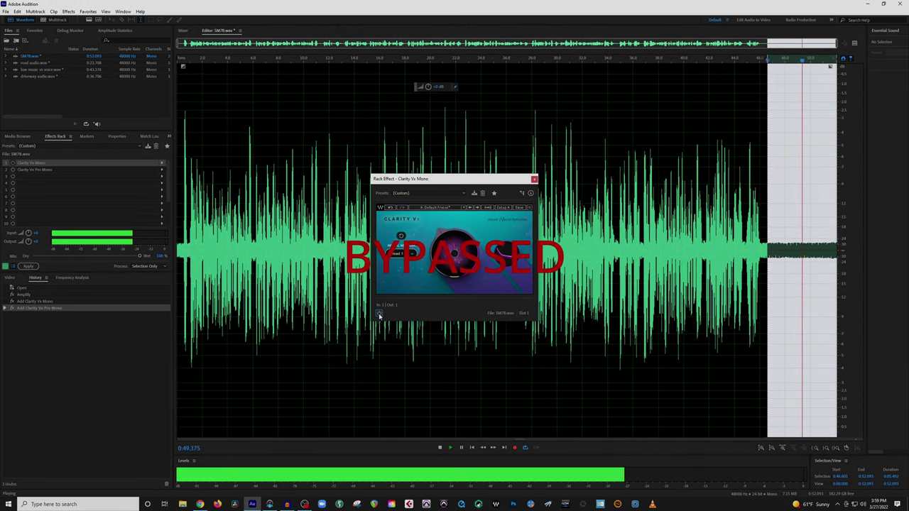
left_click(379, 314)
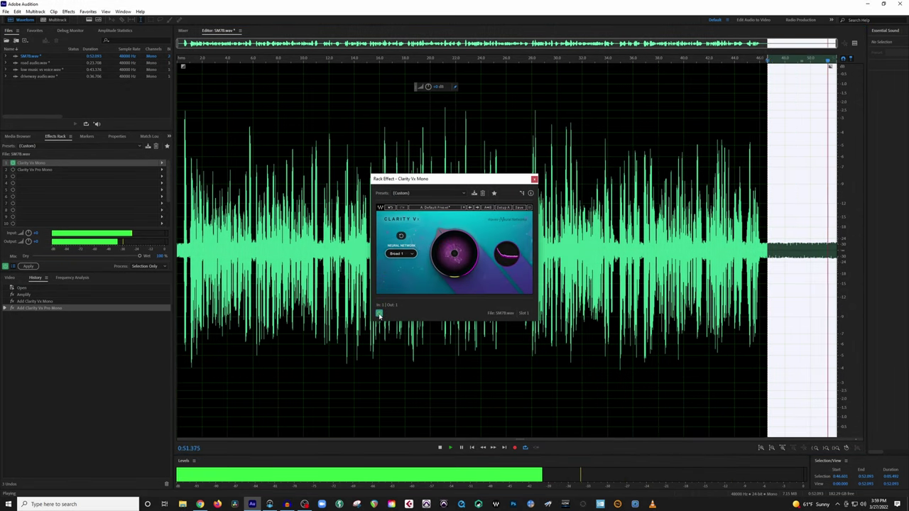
left_click(379, 314)
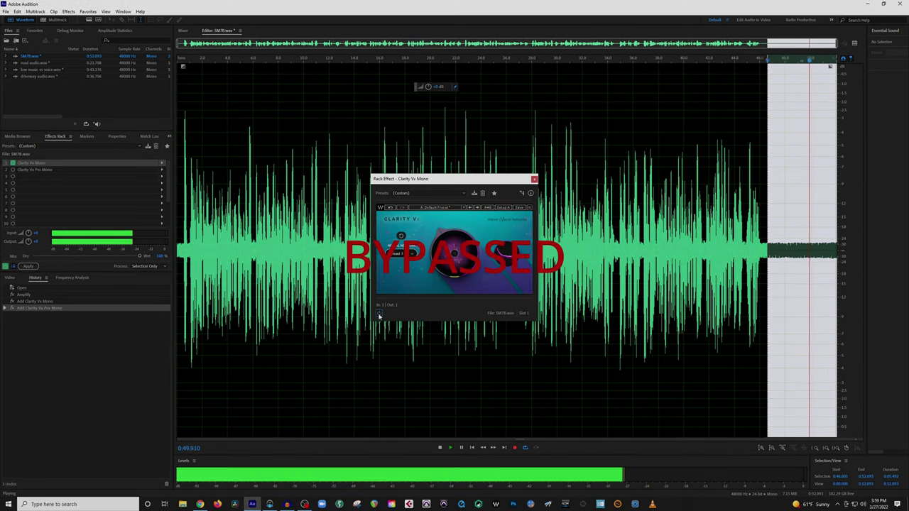
left_click(379, 314)
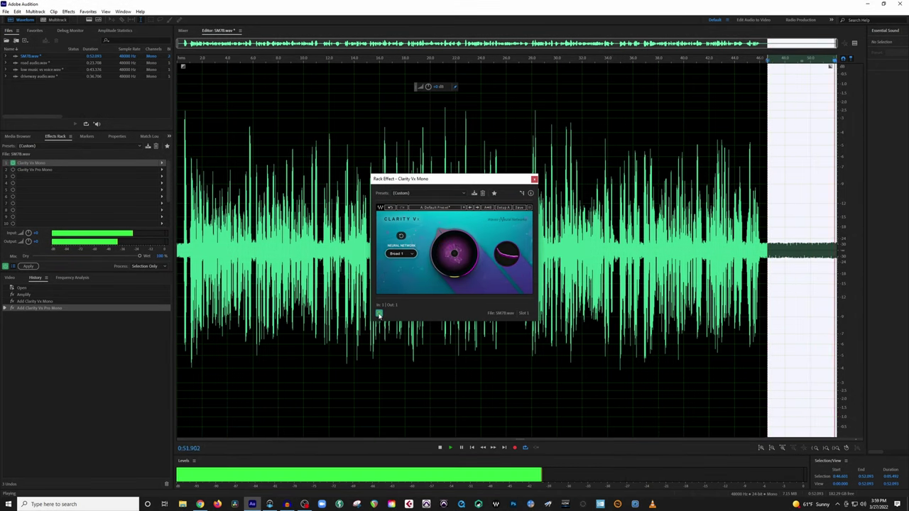
key("space")
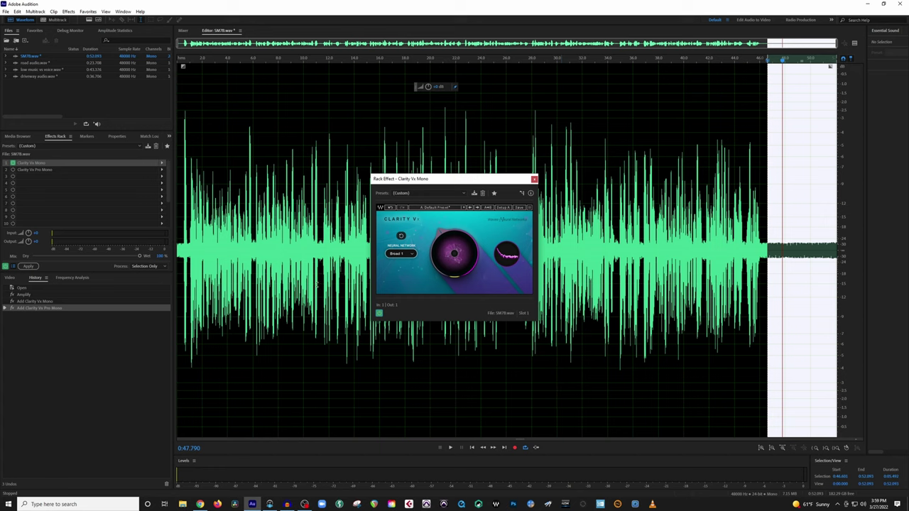
Step: Raise the Clarity Vx Mono reduction to its maximum during playback from 0:06, and compare the voice with the effect bypassed and active
left_click(252, 247)
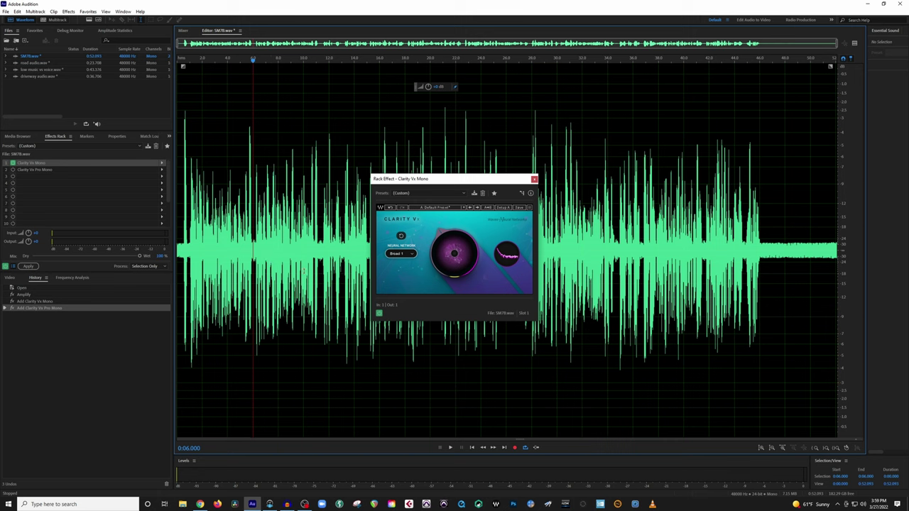
key("space")
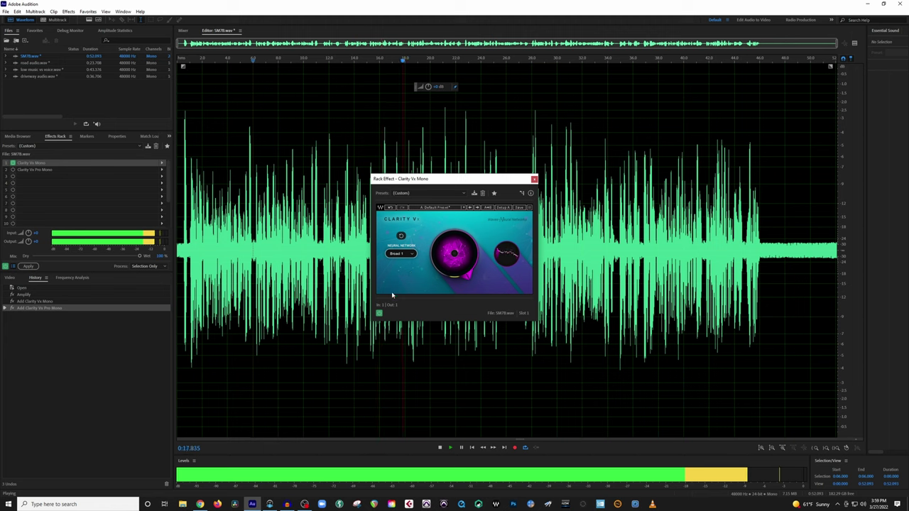
left_click(378, 313)
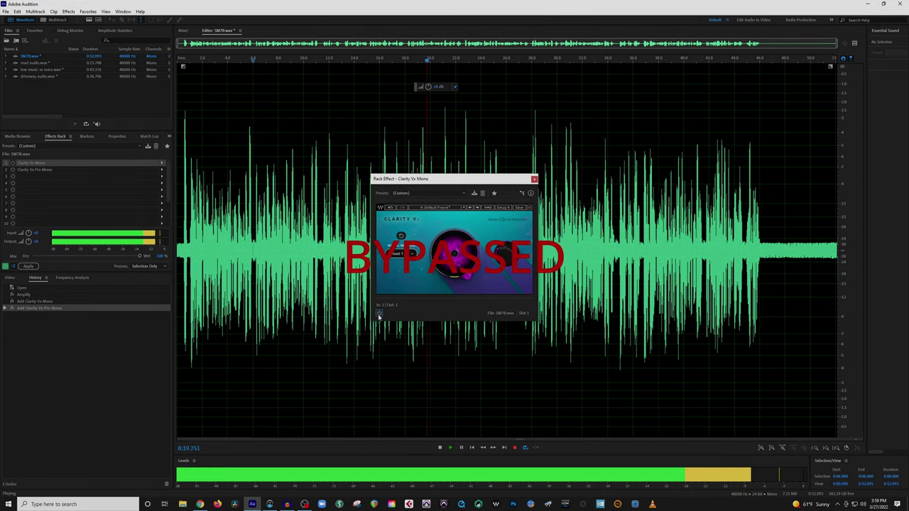
left_click(378, 314)
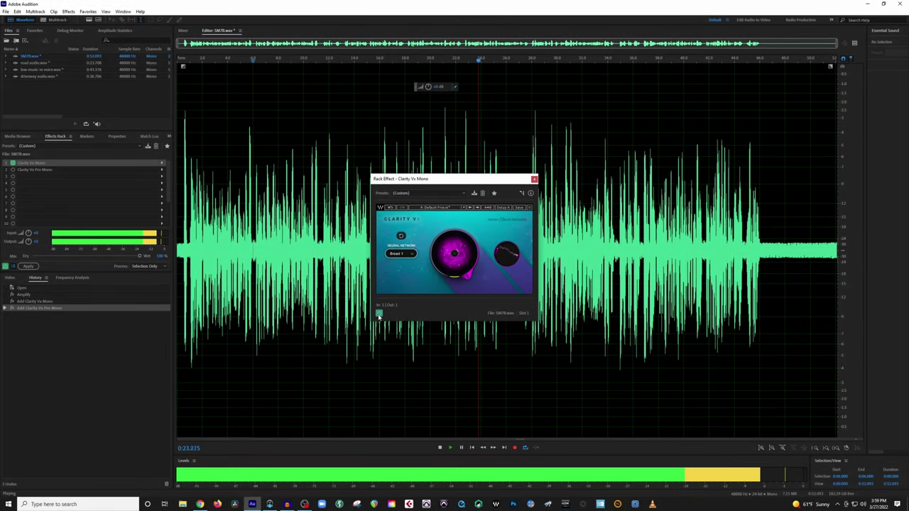
left_click(379, 314)
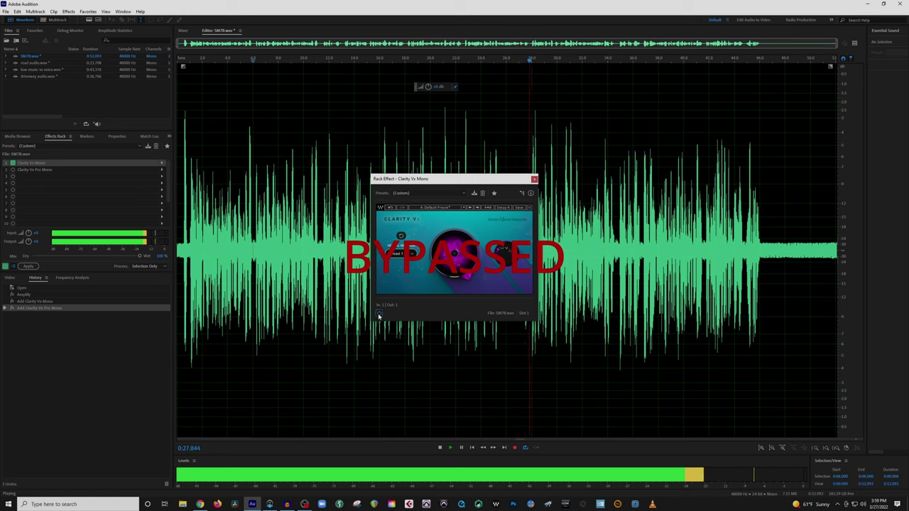
left_click(378, 314)
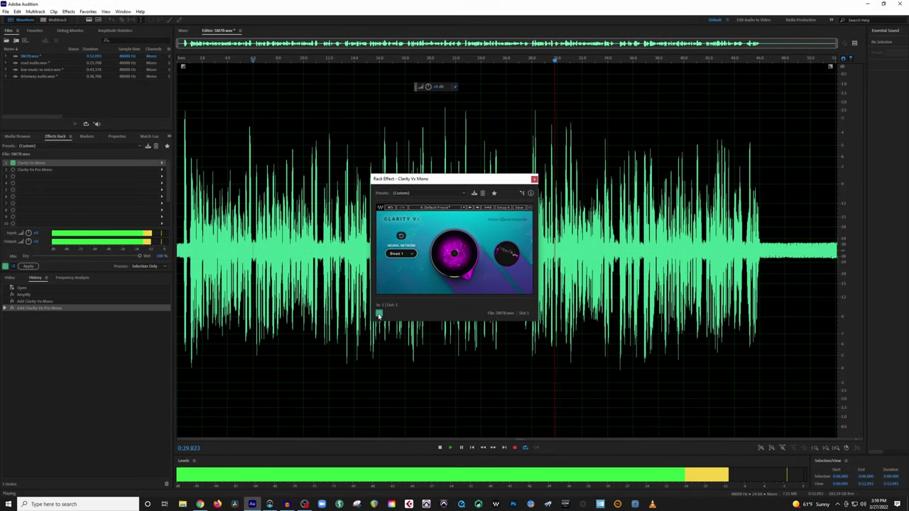
key("space")
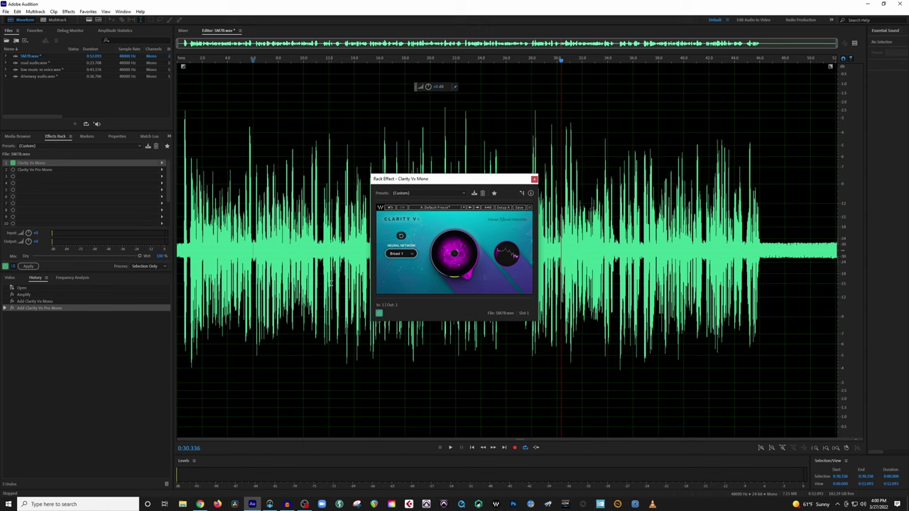
Step: Listen to the noise-only tail in short passages with Clarity Vx Mono at maximum reduction, and leave the effect switched off
left_click(769, 241)
key("space")
key("space")
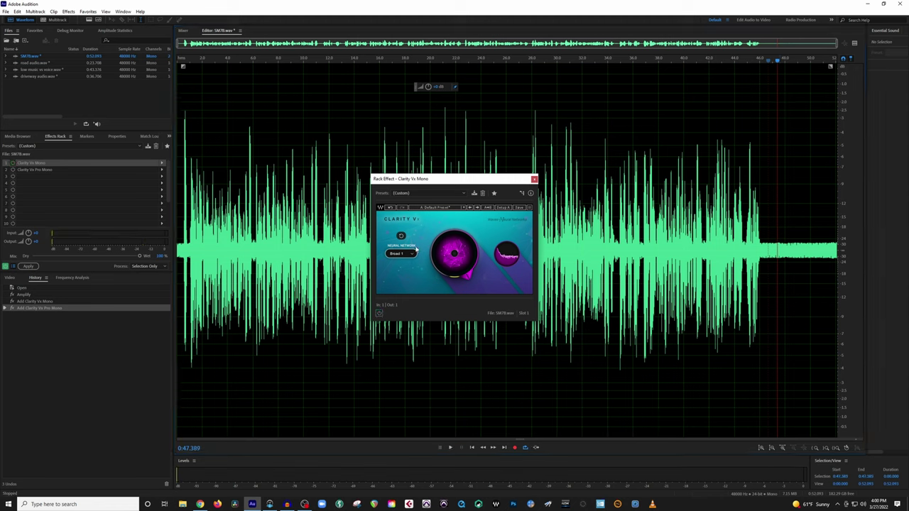
key("space")
key("space")
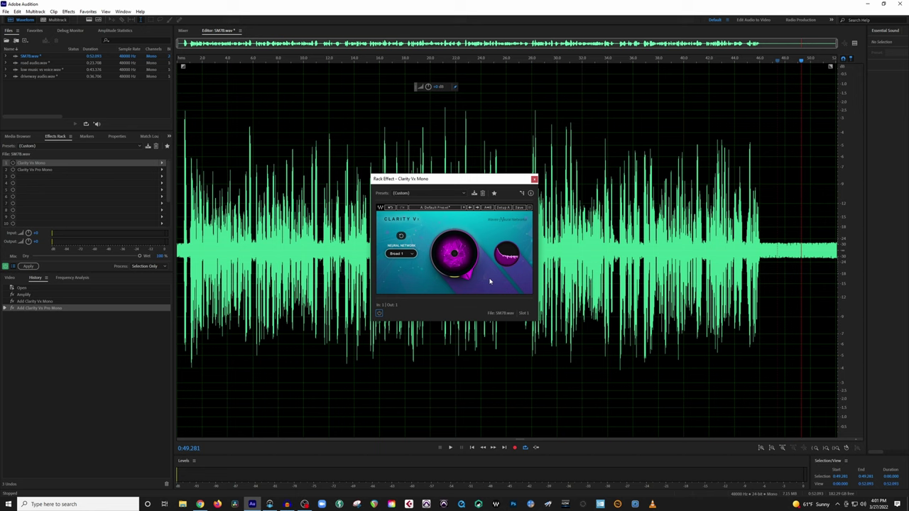
Step: Play the voice from about 0:06.8 and compare it with Clarity Vx Mono active and bypassed, leaving the effect switched on
left_click(339, 269)
left_click(263, 249)
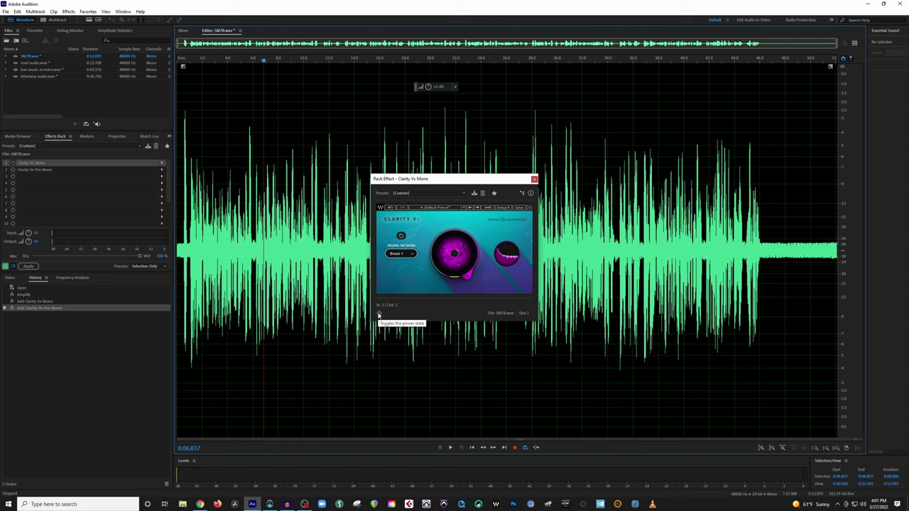
left_click(379, 314)
key("space")
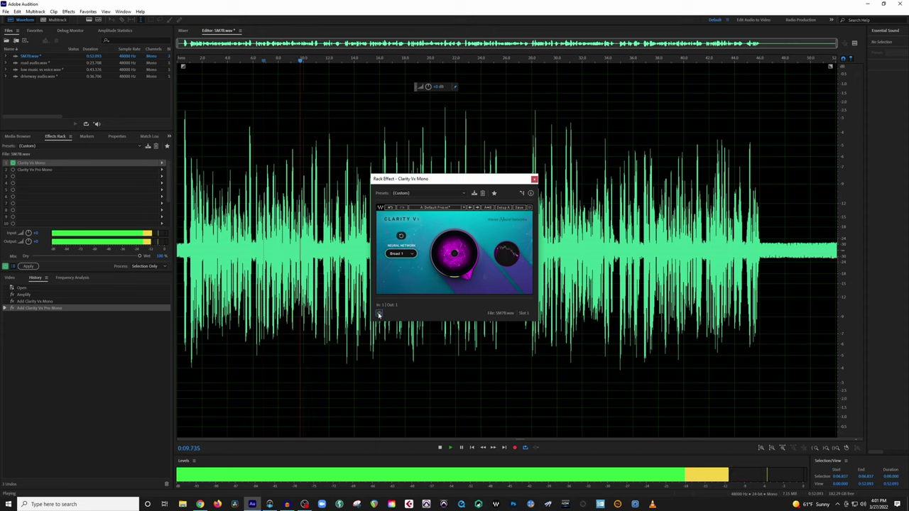
left_click(379, 314)
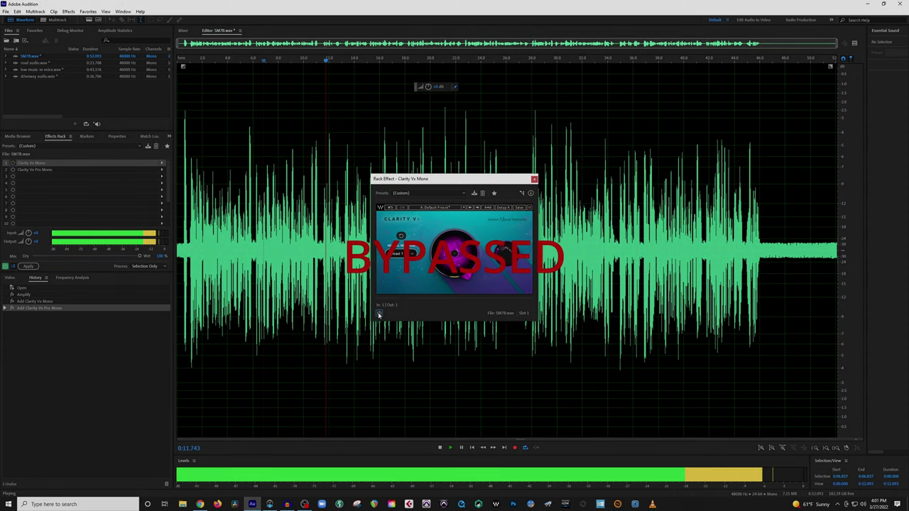
left_click(378, 314)
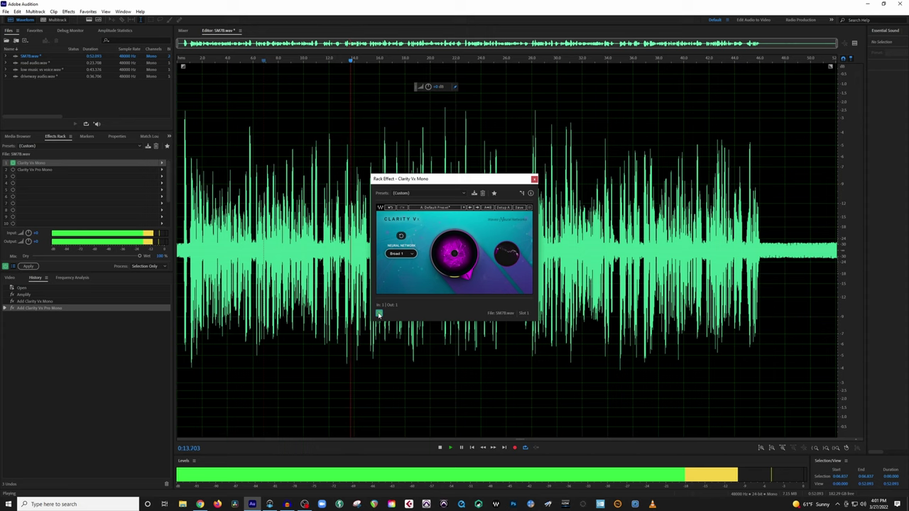
left_click(378, 315)
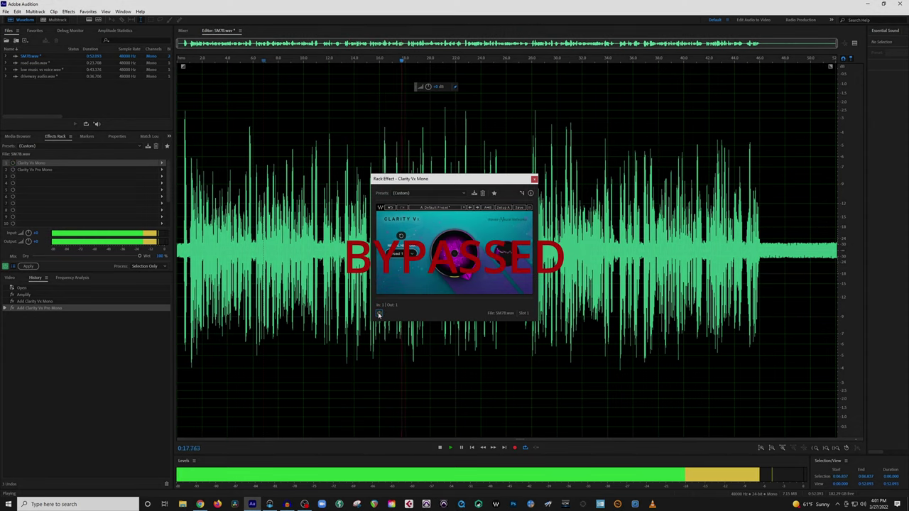
left_click(379, 314)
key("space")
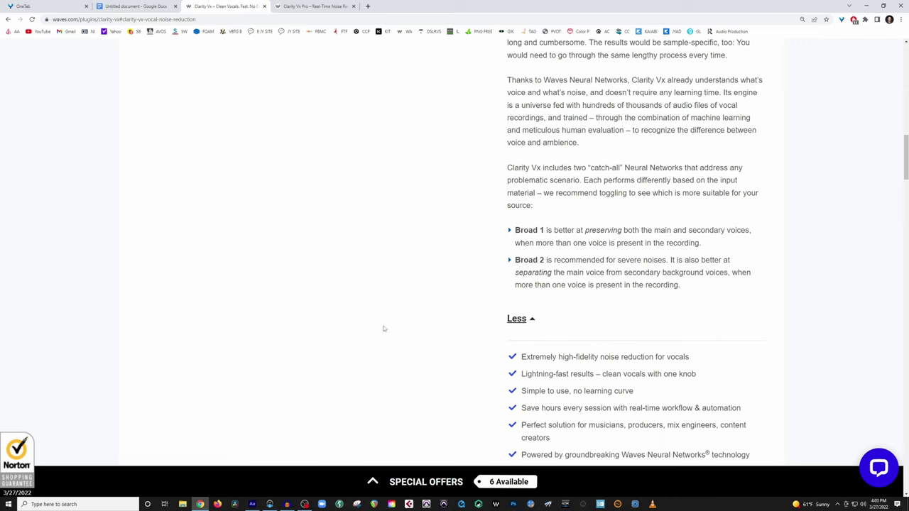
Step: Switch to Adobe Audition, set the Clarity Vx Mono neural network to Broad 2, and play a short passage from about 0:06.6
left_click(253, 504)
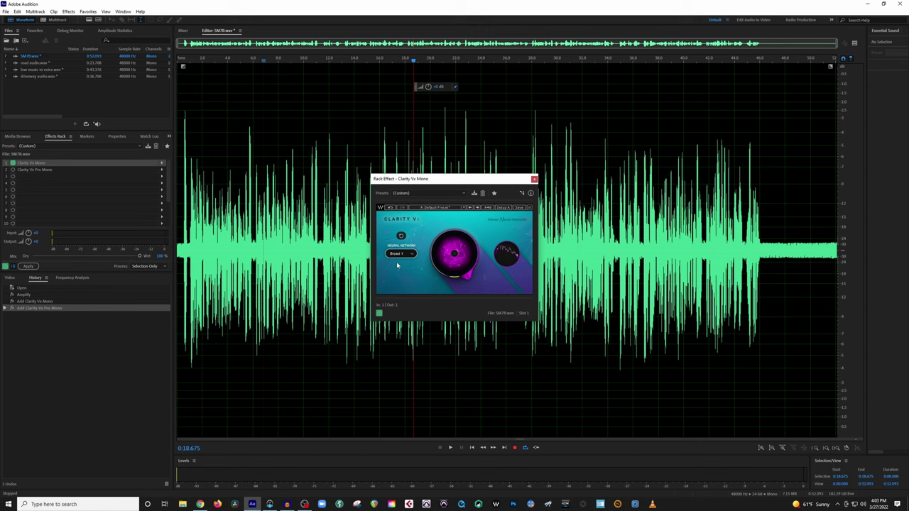
scroll(400, 255, "down", 1)
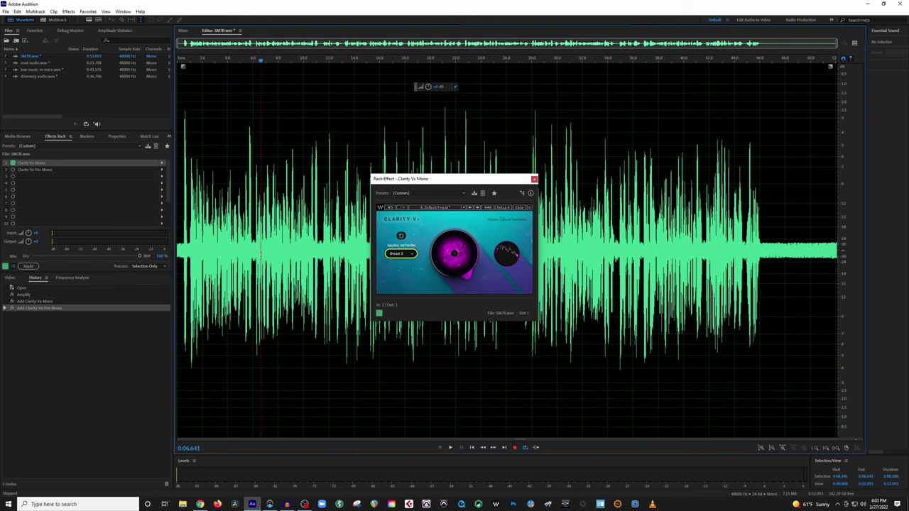
left_click(261, 269)
key("space")
key("space")
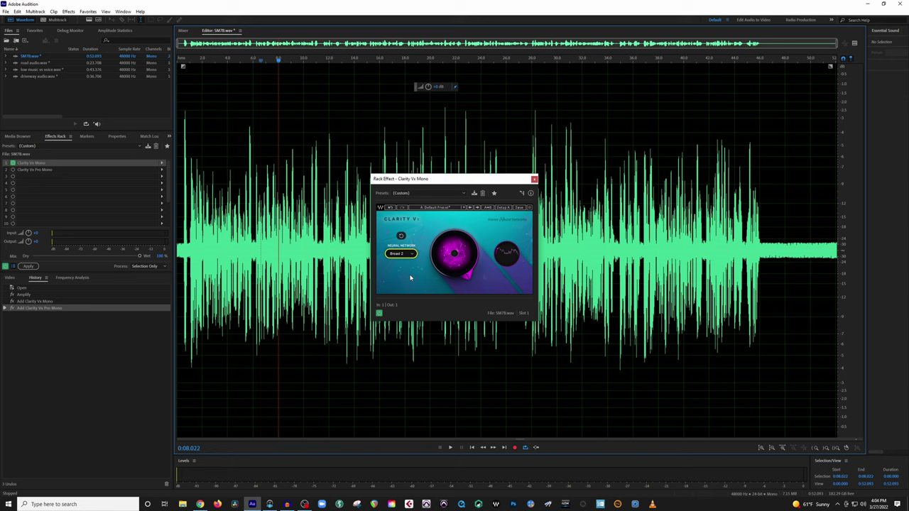
Step: Alternate the Clarity Vx Mono neural network between Broad 1 and Broad 2 during playback from about 0:05.8 to compare them
scroll(395, 254, "up", 1)
key("space")
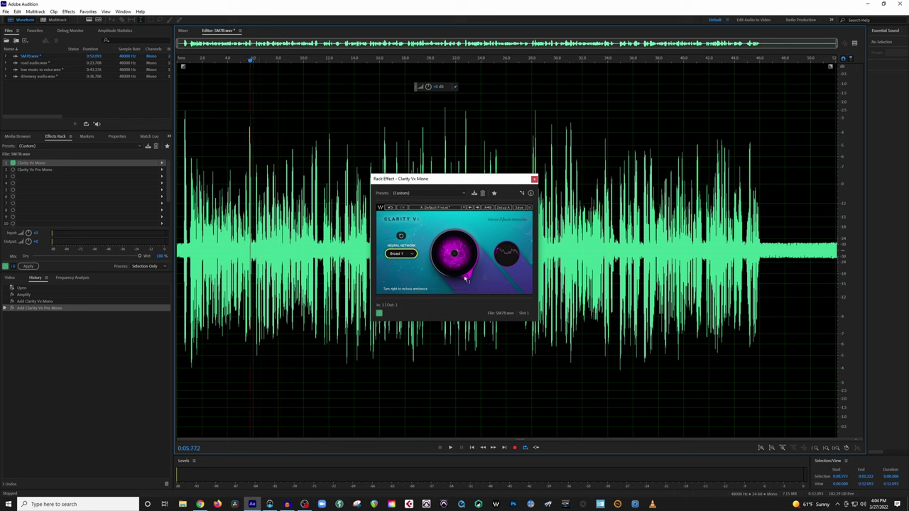
key("space")
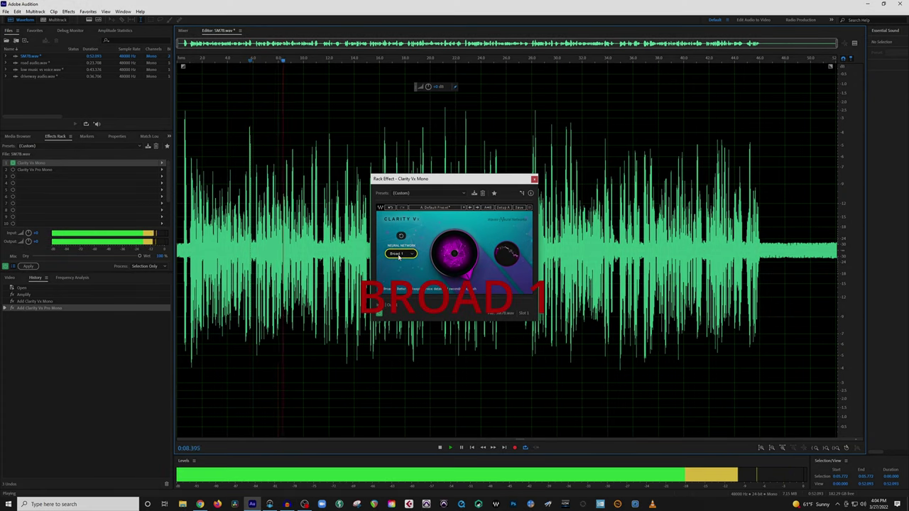
scroll(399, 258, "down", 1)
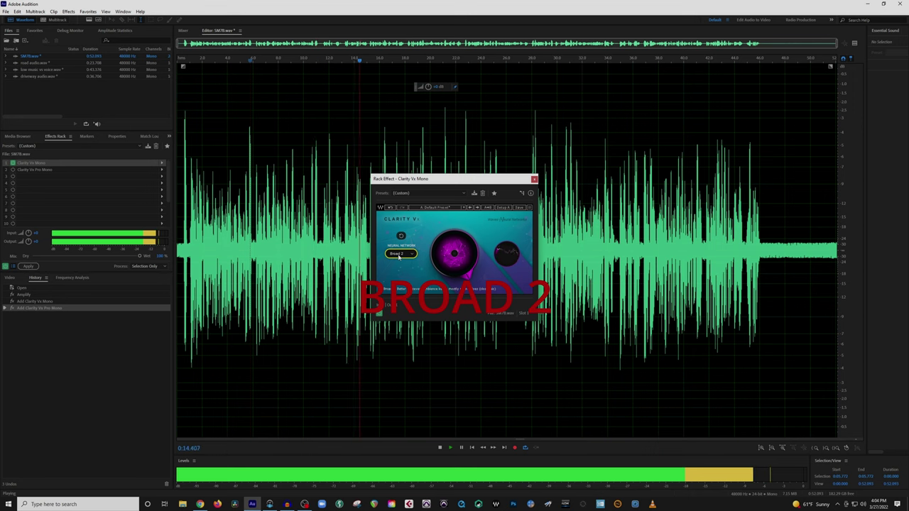
scroll(398, 258, "up", 1)
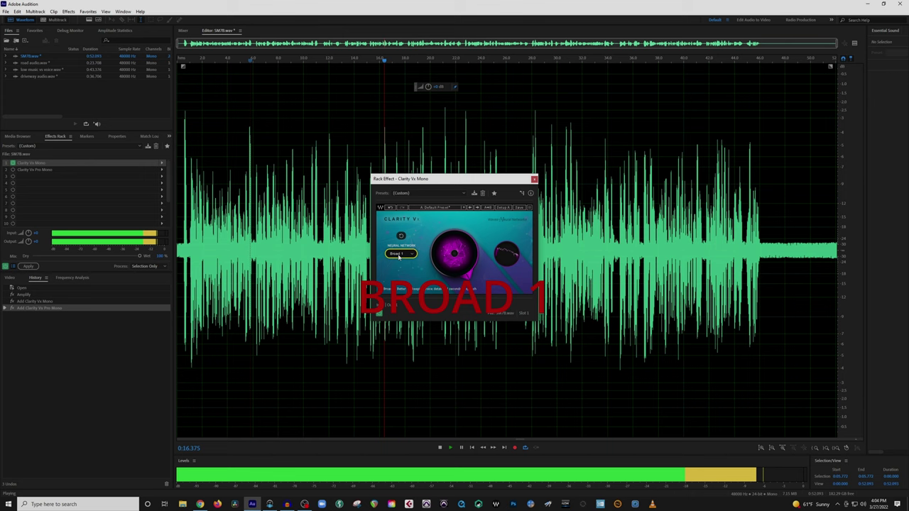
scroll(398, 258, "down", 1)
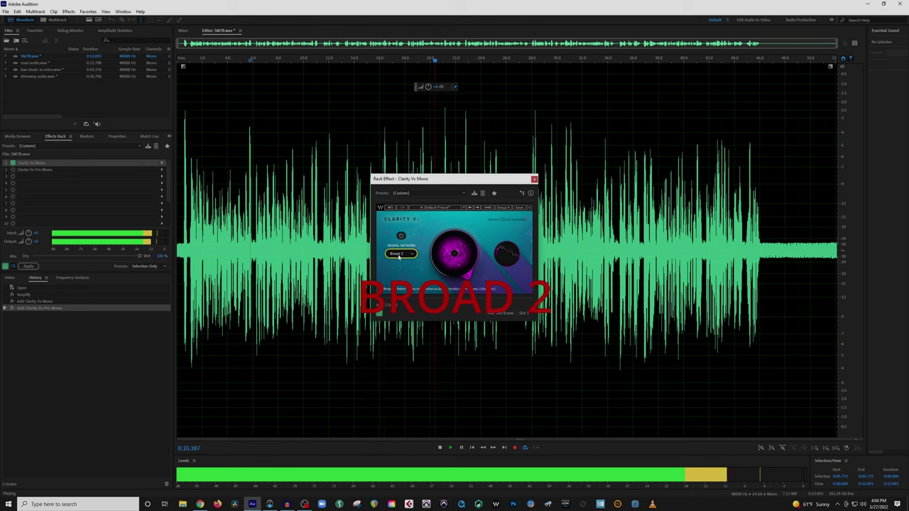
scroll(399, 258, "up", 1)
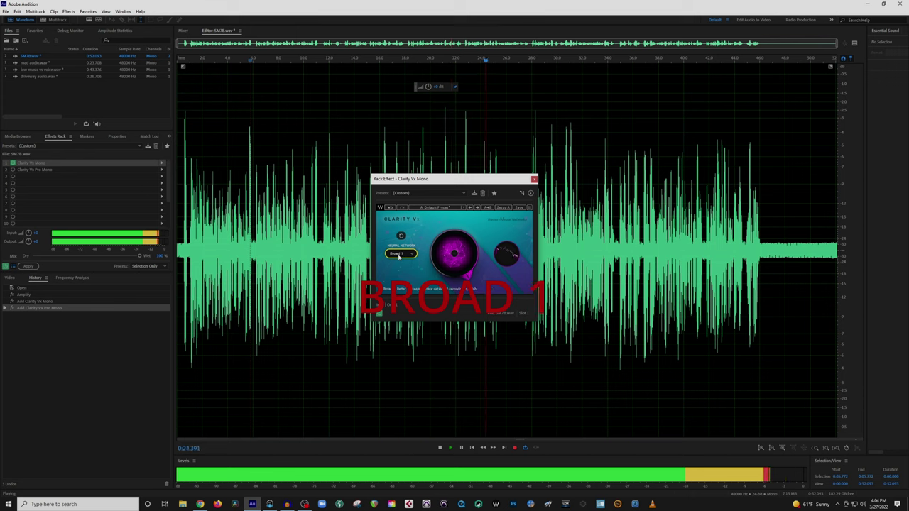
scroll(399, 258, "down", 1)
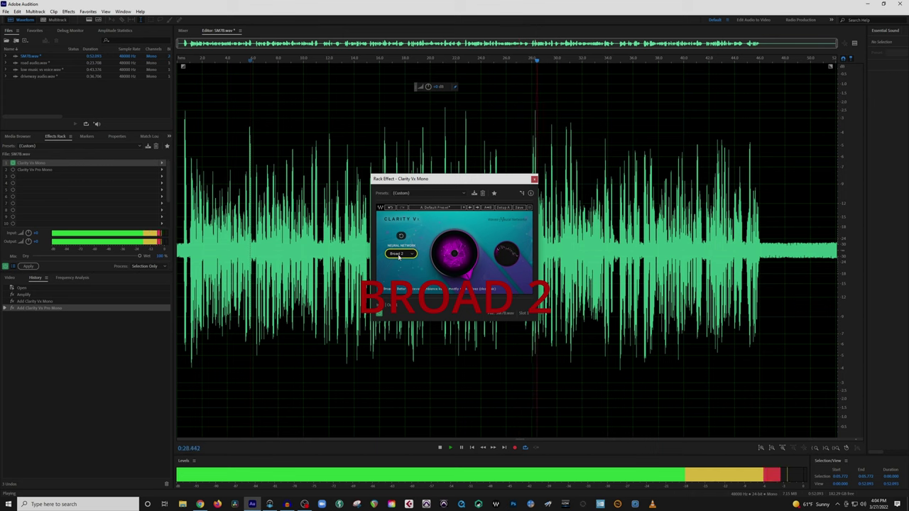
key("space")
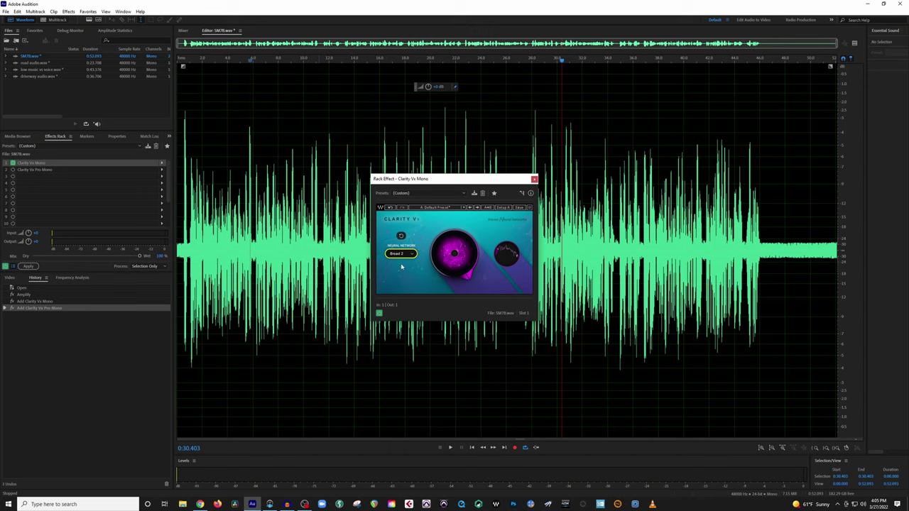
Step: Close the Clarity Vx Mono effect window, leave that effect off, and open Clarity Vx Pro Mono switched on
scroll(408, 259, "up", 1)
left_click(534, 179)
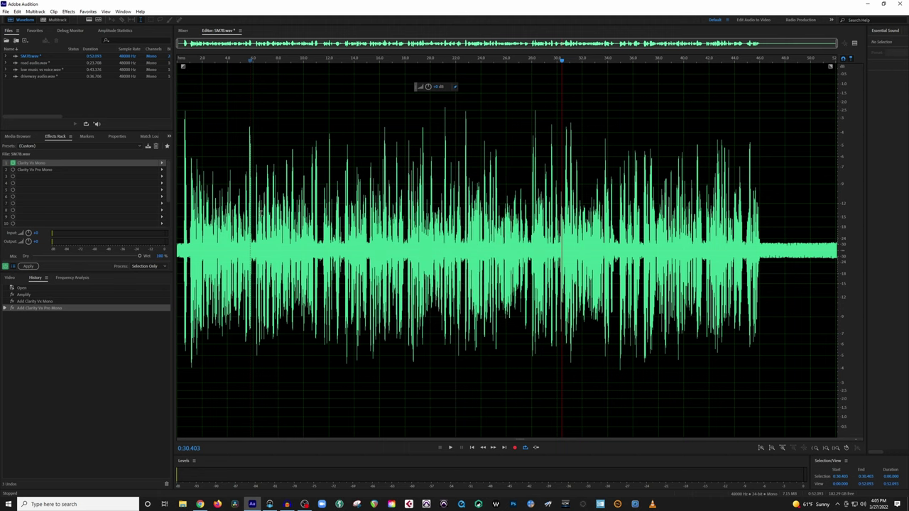
left_click(29, 171)
double_click(29, 173)
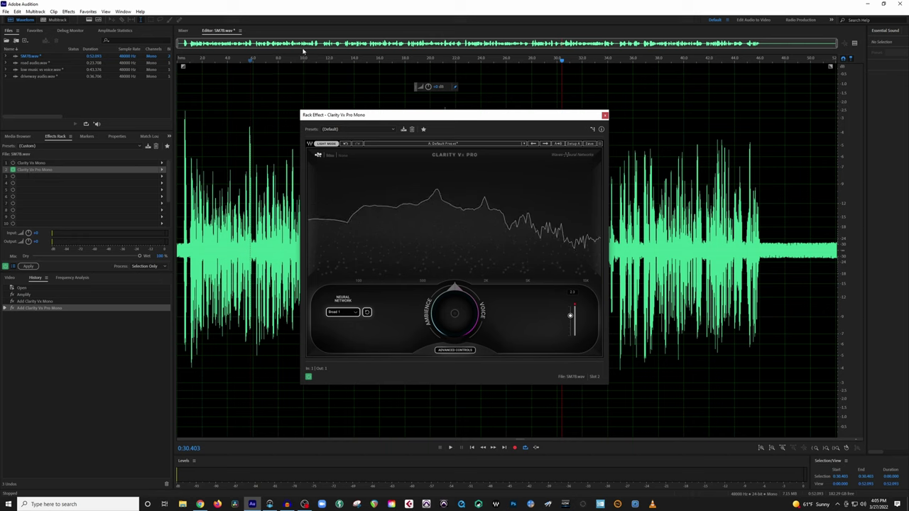
Step: Set the Clarity Vx Pro Mono main control to 100 and compare the voice bypassed and active from the start of the recording
key("Home")
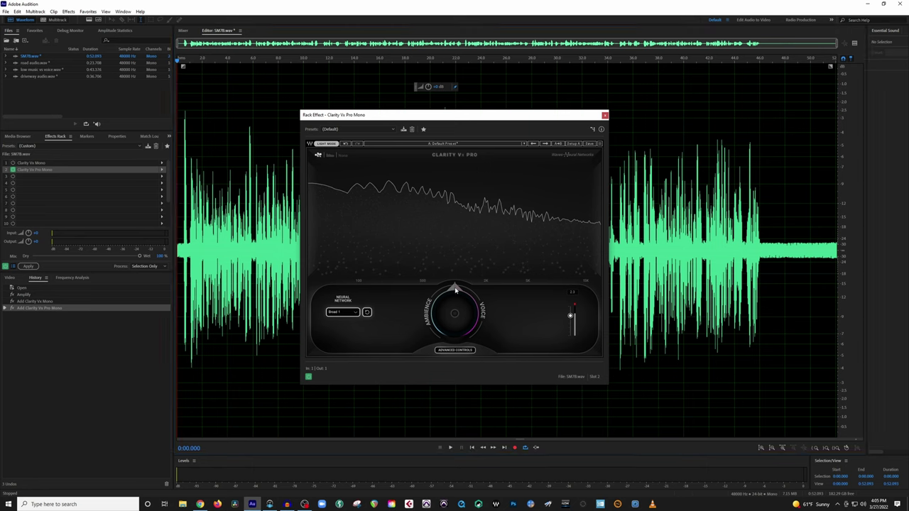
left_click_drag(463, 291, 471, 334)
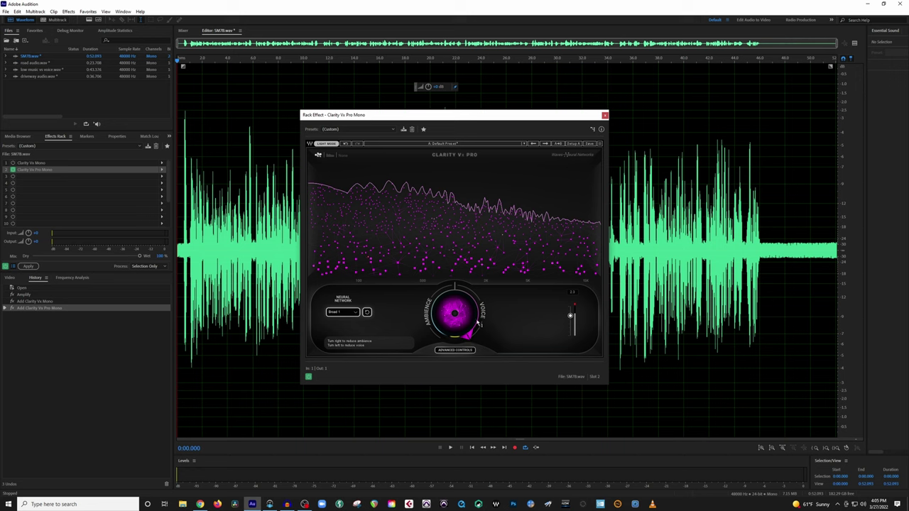
key("space")
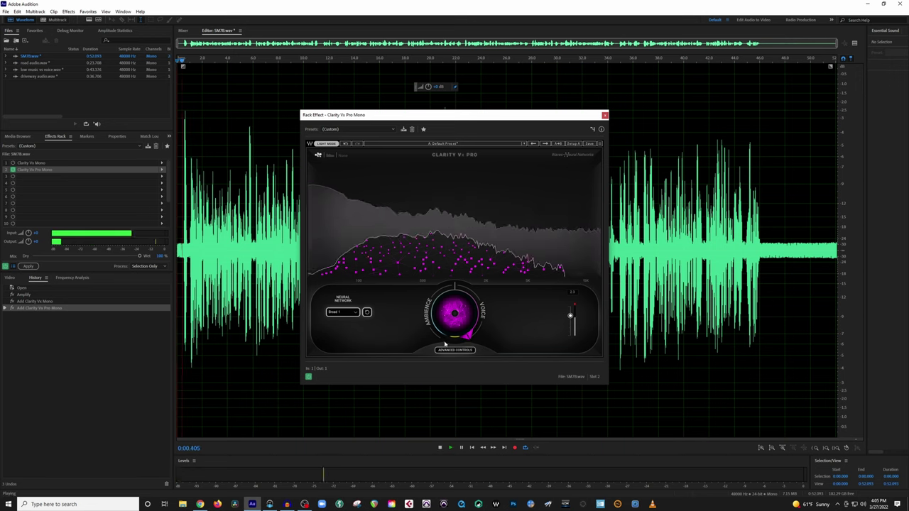
left_click(309, 377)
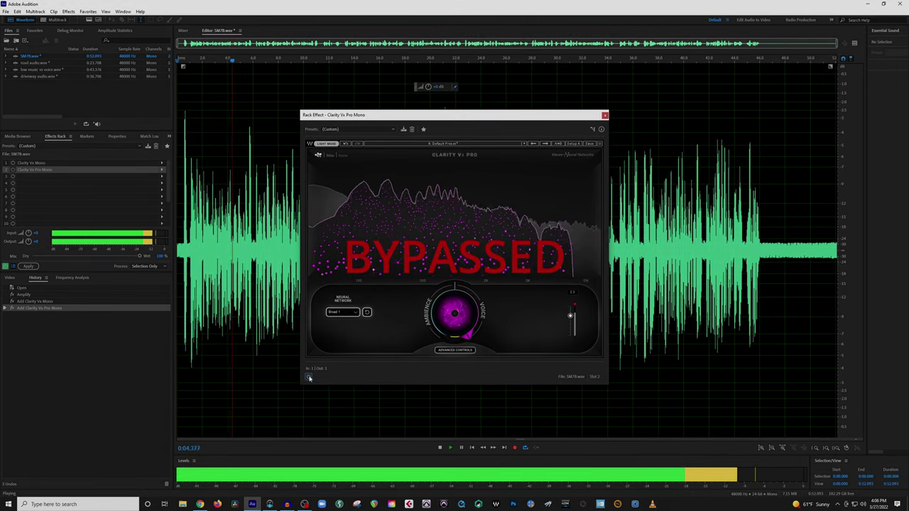
left_click(308, 377)
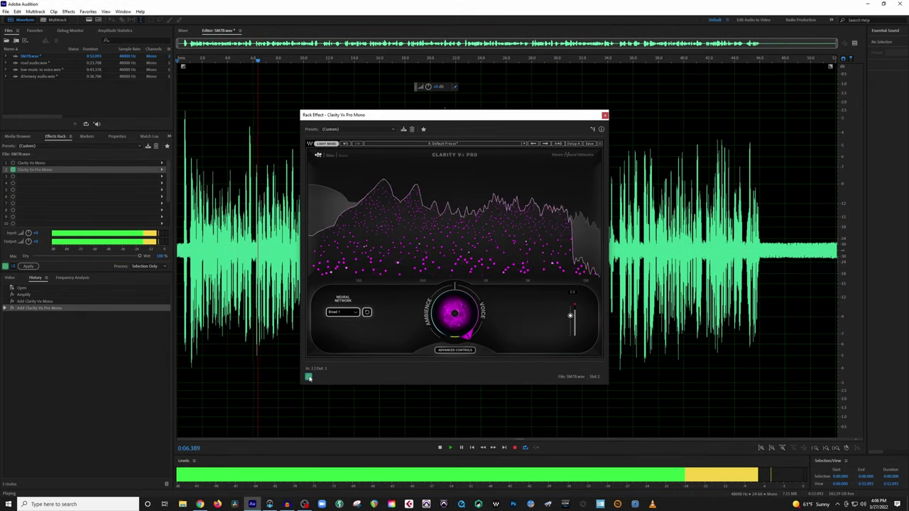
left_click(309, 377)
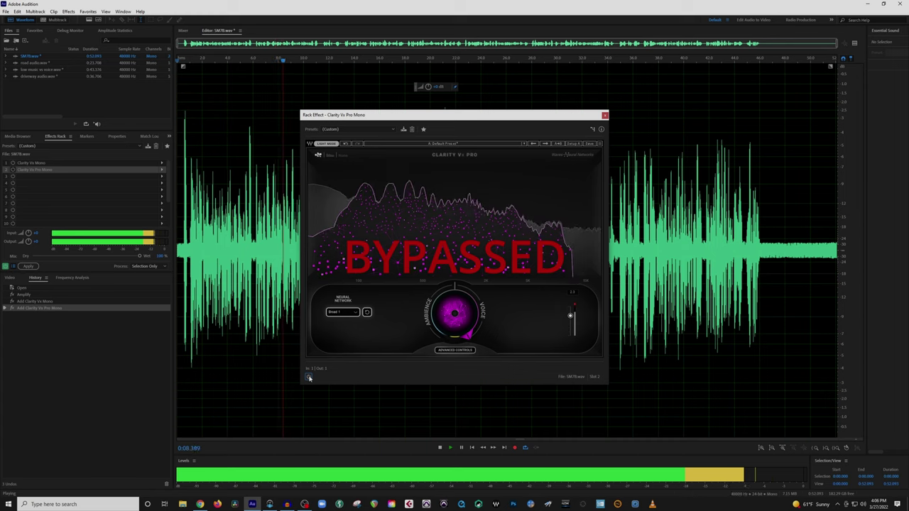
left_click(309, 377)
key("space")
Step: Set the Clarity Vx Pro Mono main control to -100 to reduce the voice, and listen from about 0:09.4
mouse_move(470, 337)
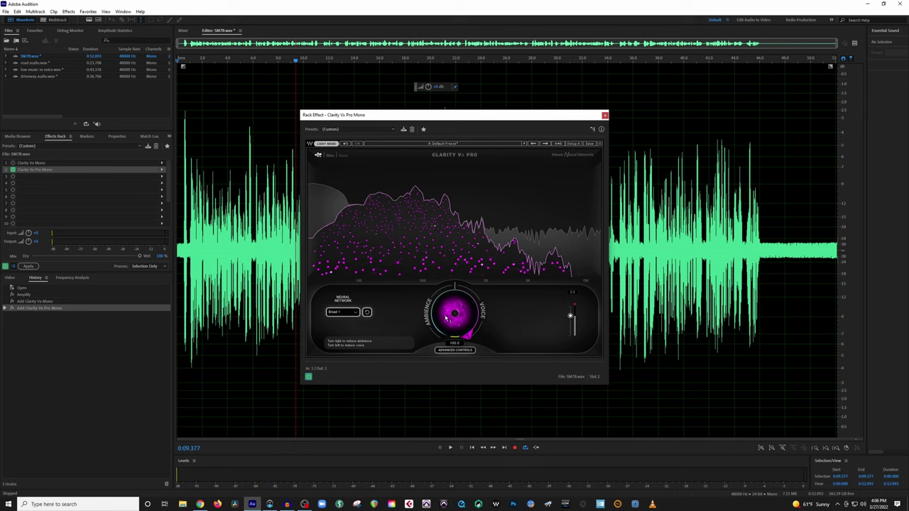
left_click_drag(460, 312, 460, 383)
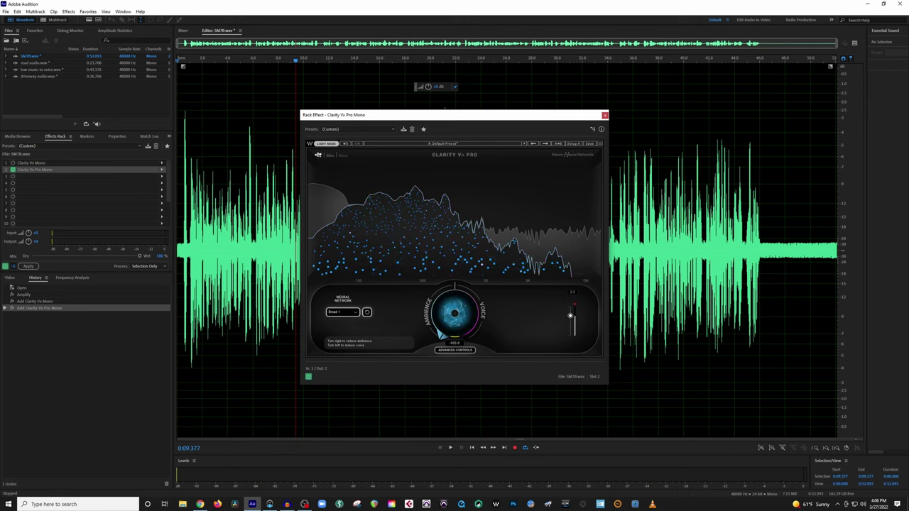
mouse_move(460, 312)
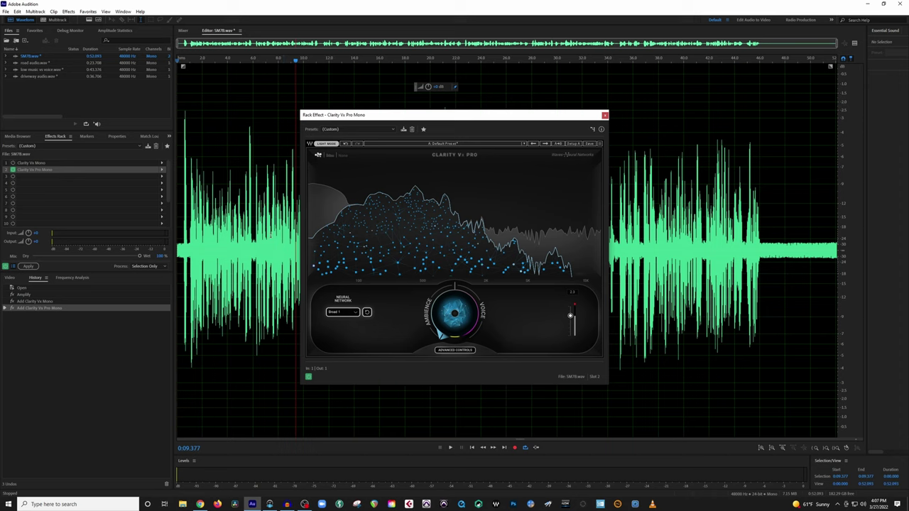
key("space")
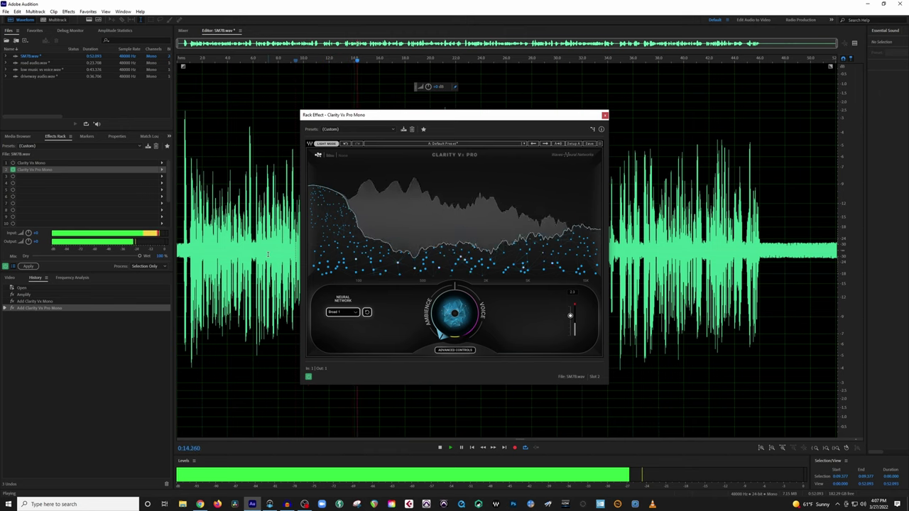
key("space")
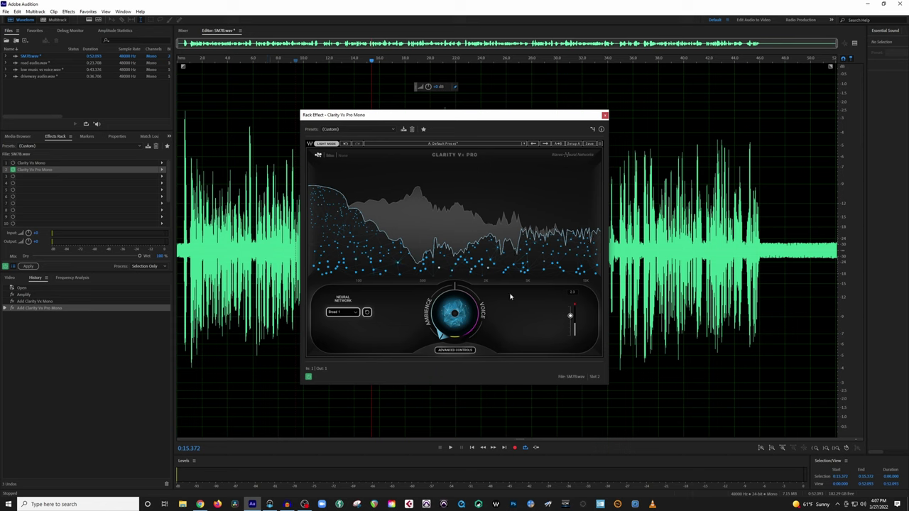
Step: Return the Clarity Vx Pro Mono main control to about 0 and show the advanced controls
left_click_drag(456, 308, 456, 271)
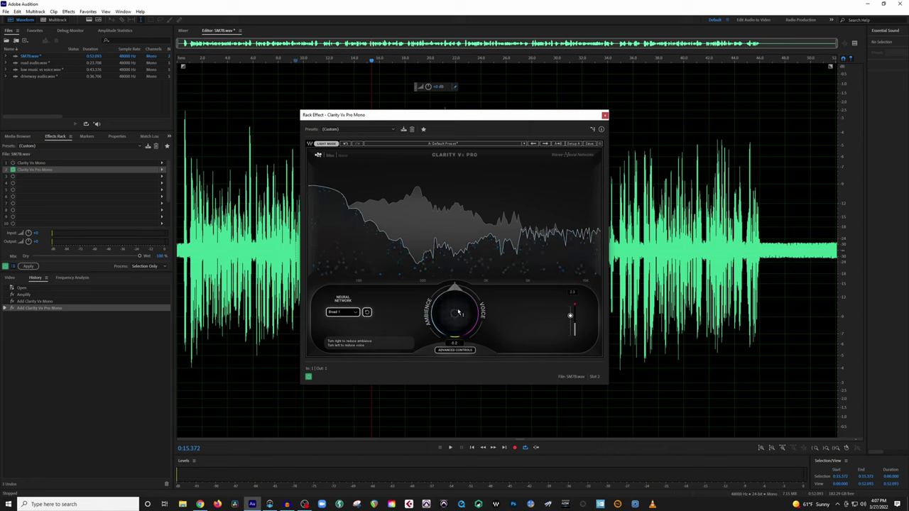
left_click(454, 351)
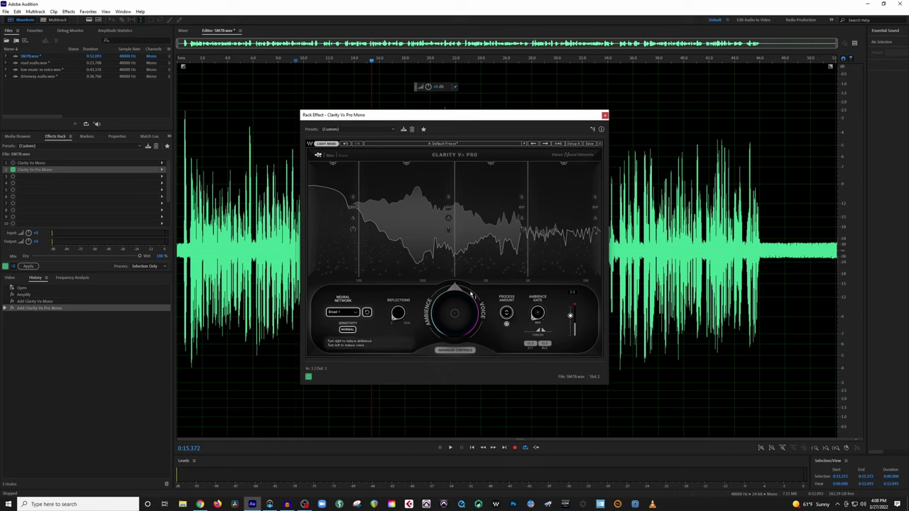
Step: Try the main control at full ambience reduction, and reset Clarity Vx Pro Mono with the (Default) preset, keeping the advanced controls shown
left_click(455, 312)
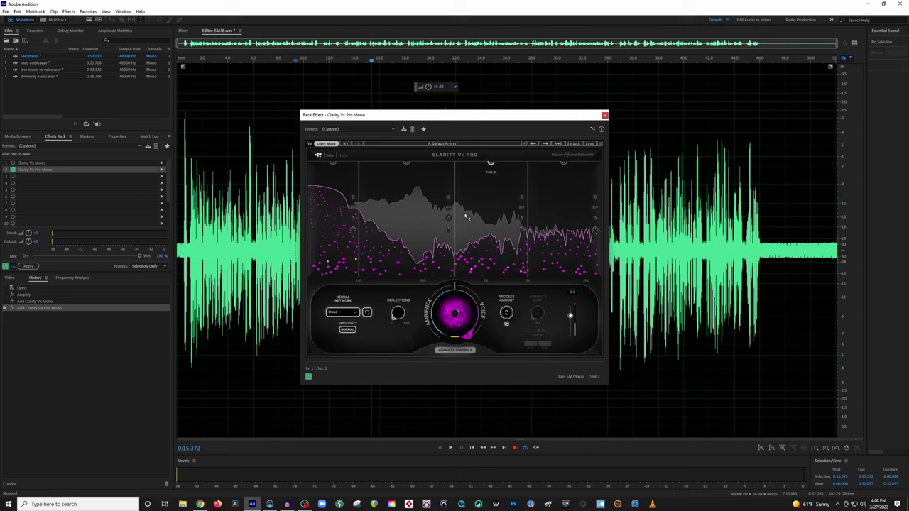
double_click(471, 341)
left_click_drag(455, 313, 454, 318)
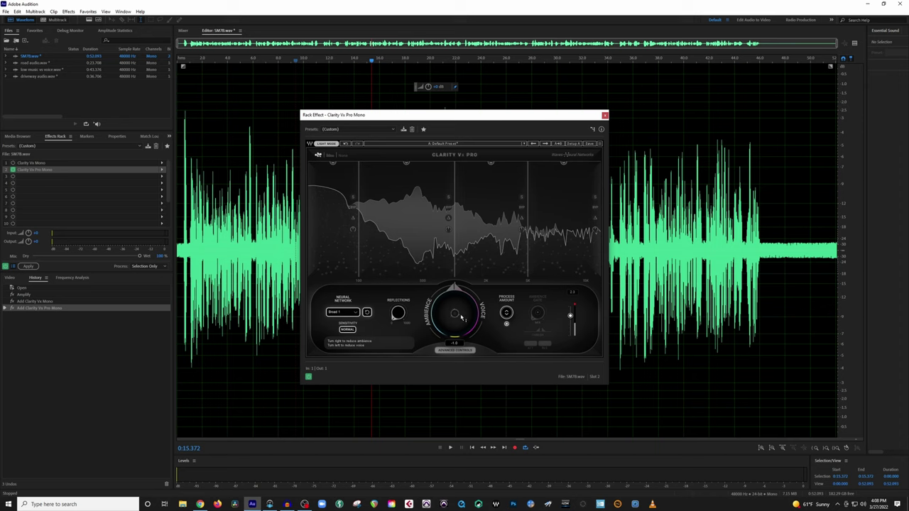
left_click(336, 132)
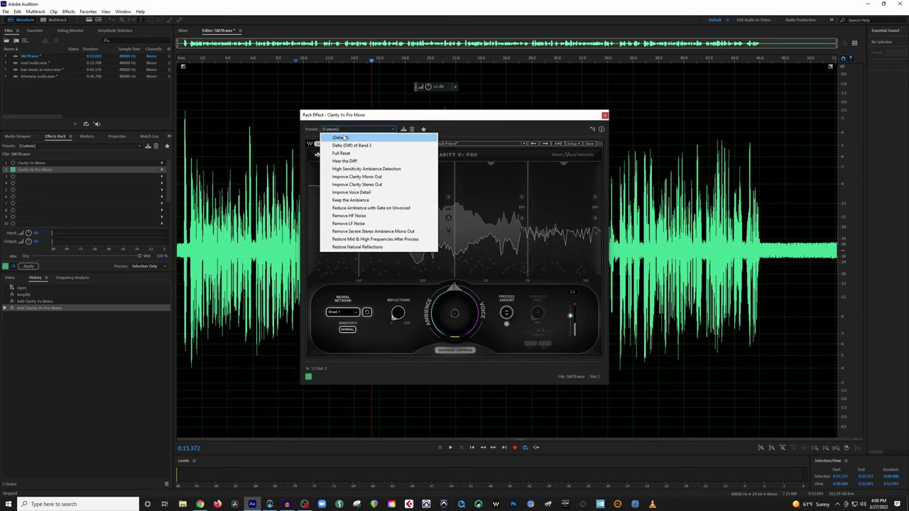
left_click(398, 139)
left_click(451, 350)
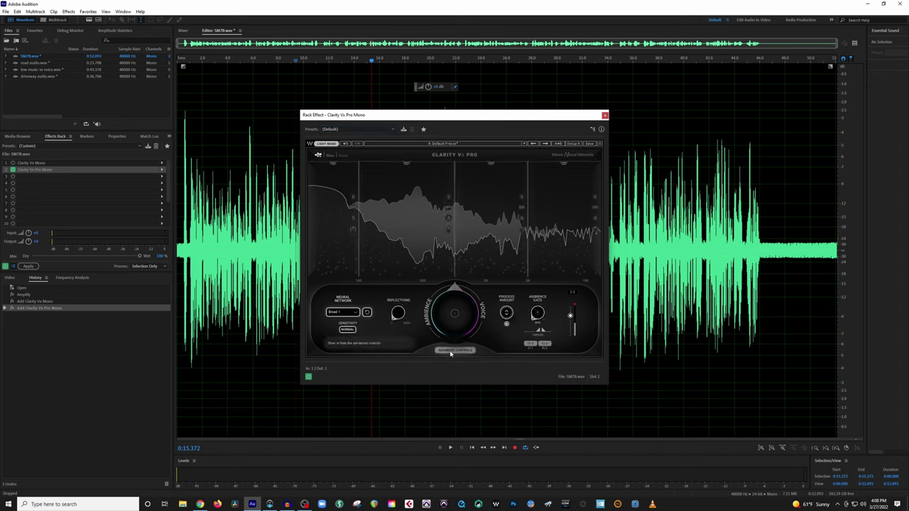
Step: Listen to the recording from about 0:03.2 with the default Clarity Vx Pro Mono settings
left_click(218, 241)
key("space")
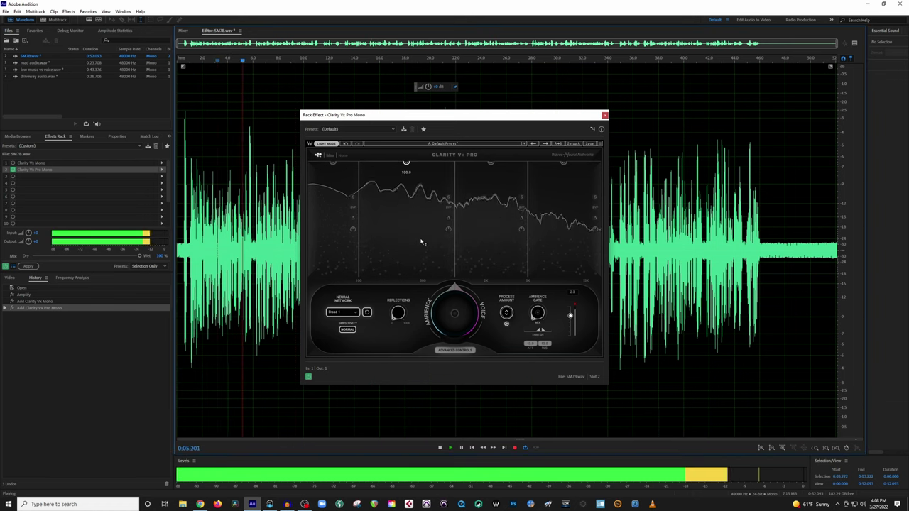
key("space")
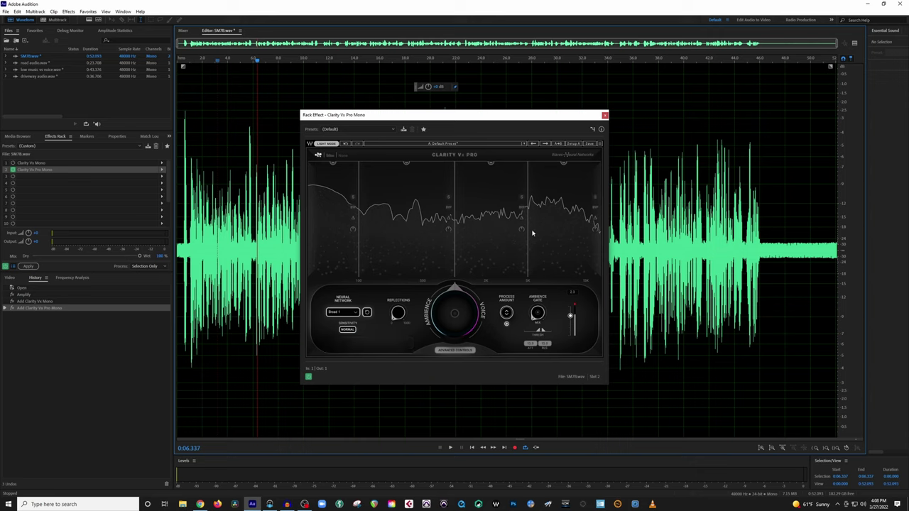
Step: Move the crossover between bands 3 and 4 slightly higher in frequency, and solo band 4 to hear it from about 0:06.3
left_click_drag(529, 233, 530, 213)
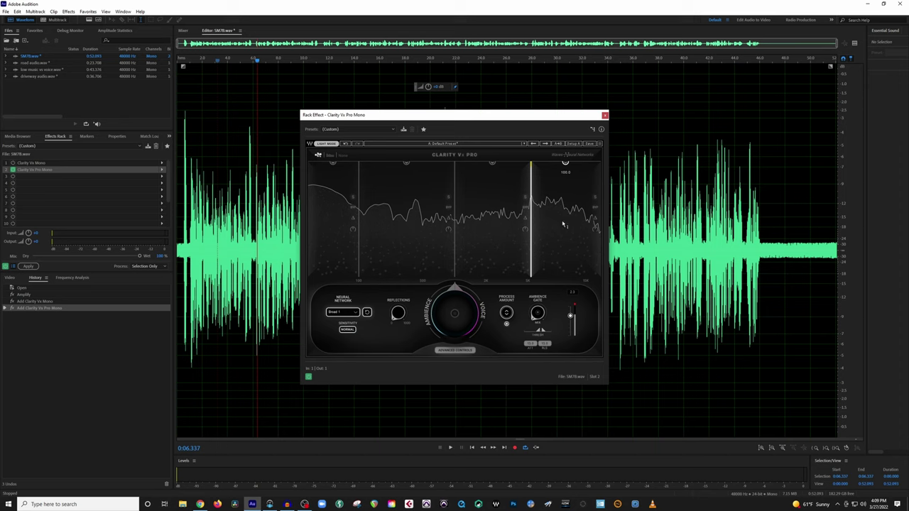
left_click(595, 197)
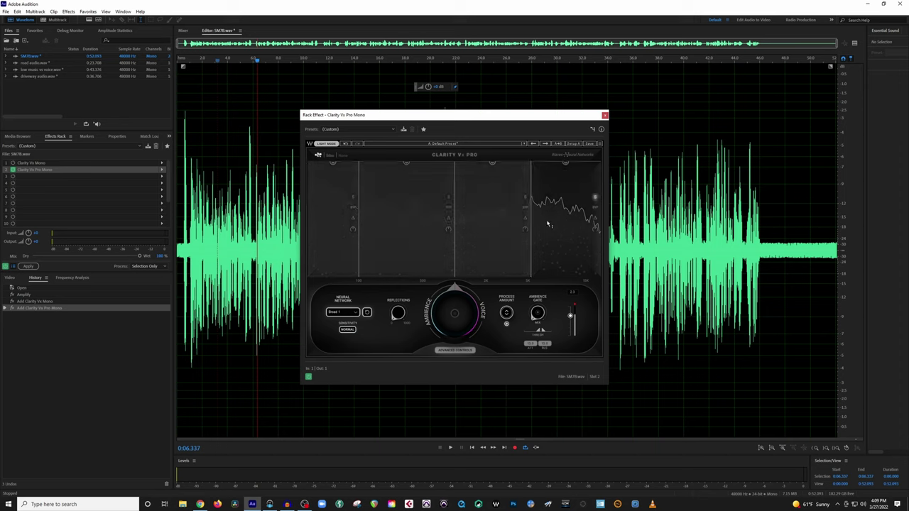
key("space")
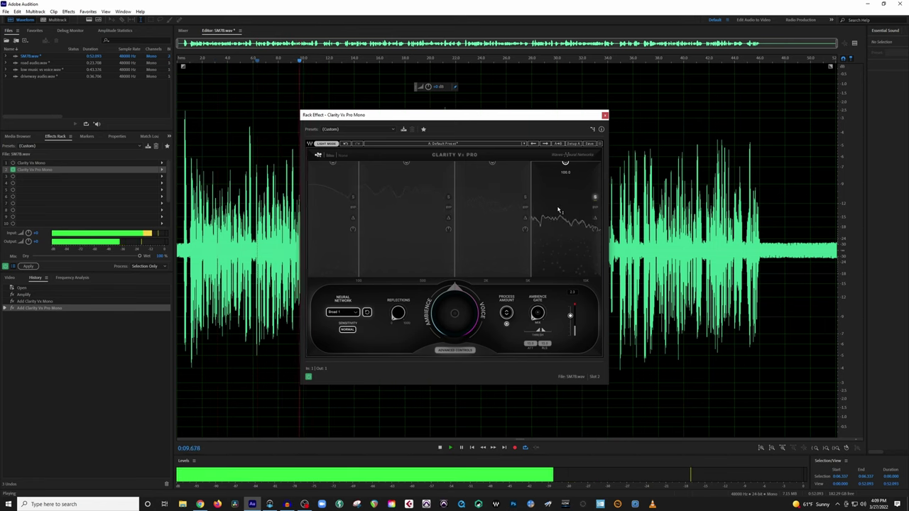
key("space")
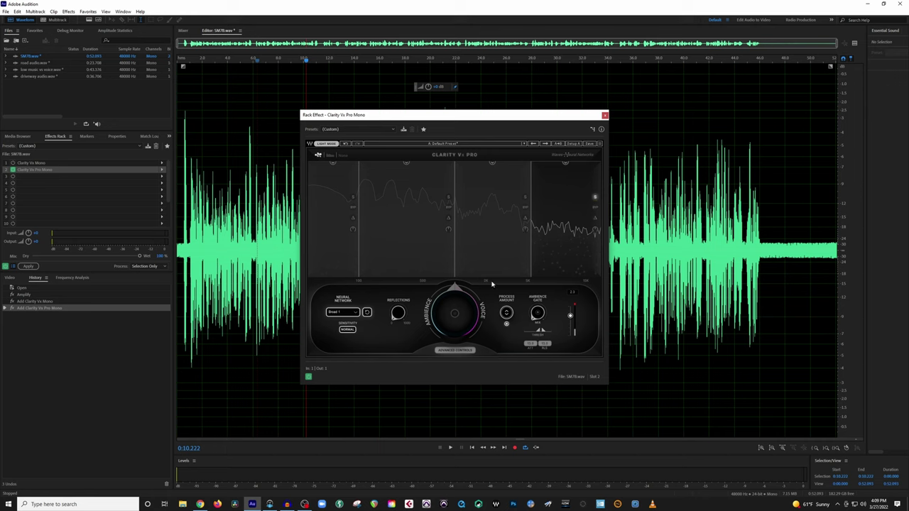
Step: Turn the main control fully toward ambience reduction and lower band 4's process amount to 0
left_click_drag(475, 299, 480, 329)
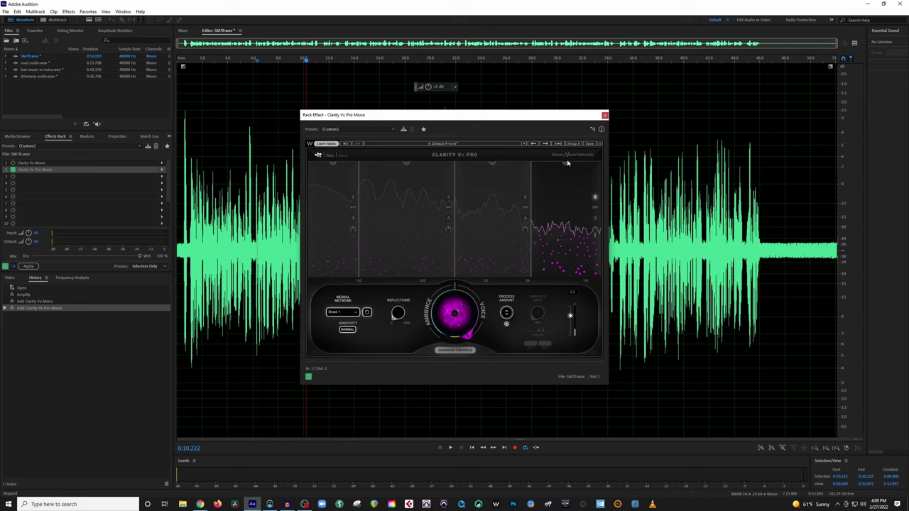
mouse_move(566, 164)
left_mouse_down()
mouse_move(566, 236)
mouse_move(566, 162)
left_mouse_up()
left_click_drag(565, 164, 566, 277)
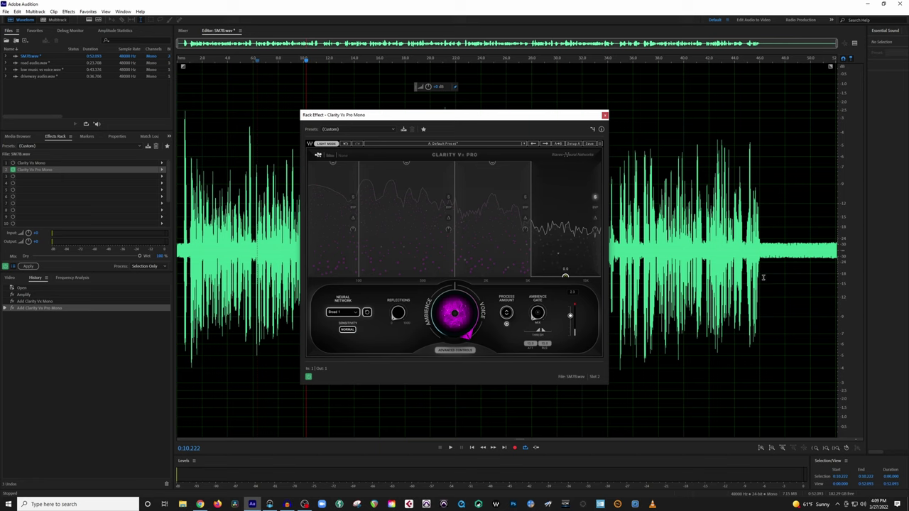
Step: Raise the soloed band 4's process amount to slightly above half while listening from about 0:05.3
left_click_drag(768, 238, 823, 242)
left_click(728, 252)
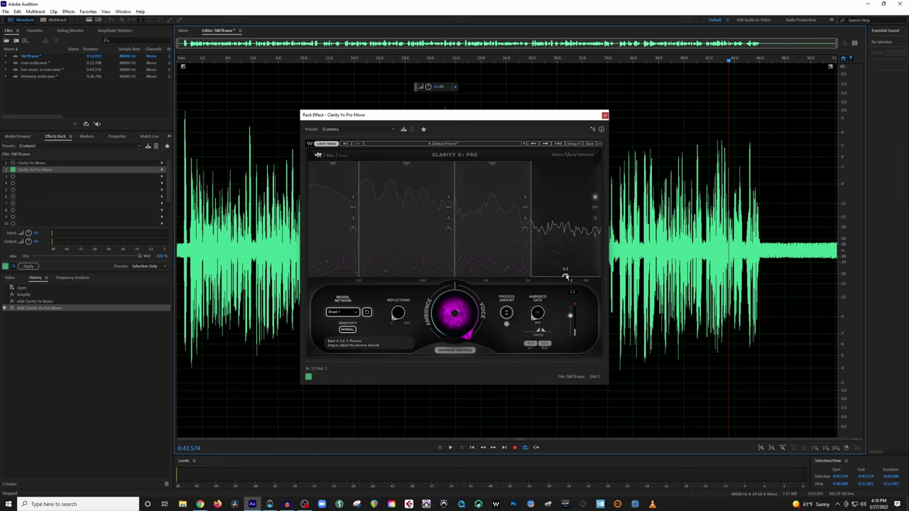
key("space")
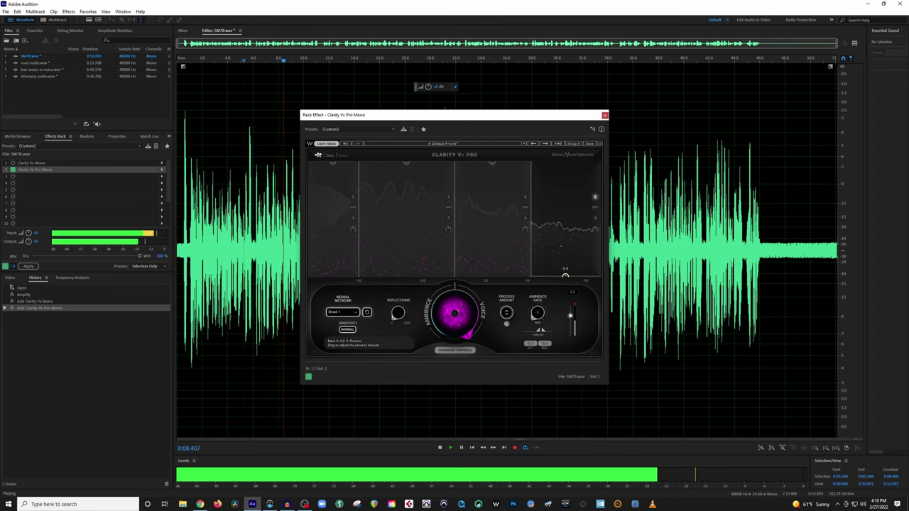
left_click_drag(566, 275, 566, 207)
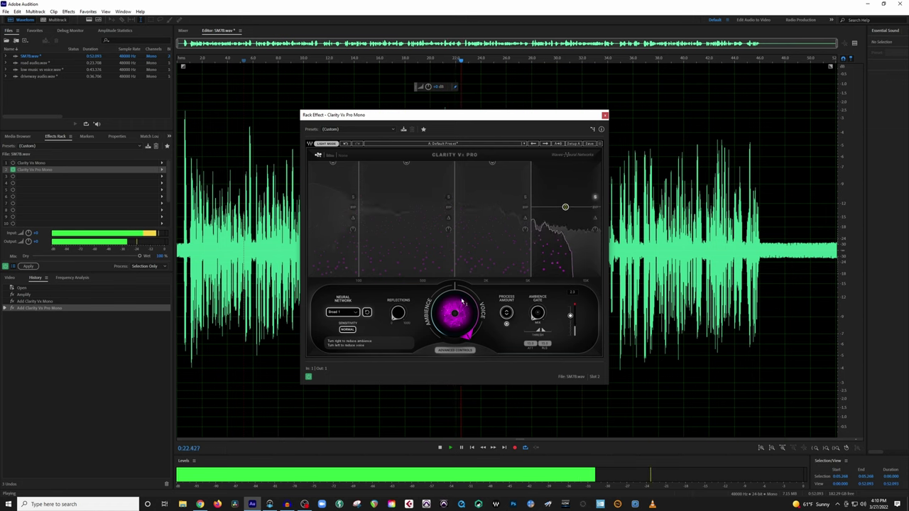
key("space")
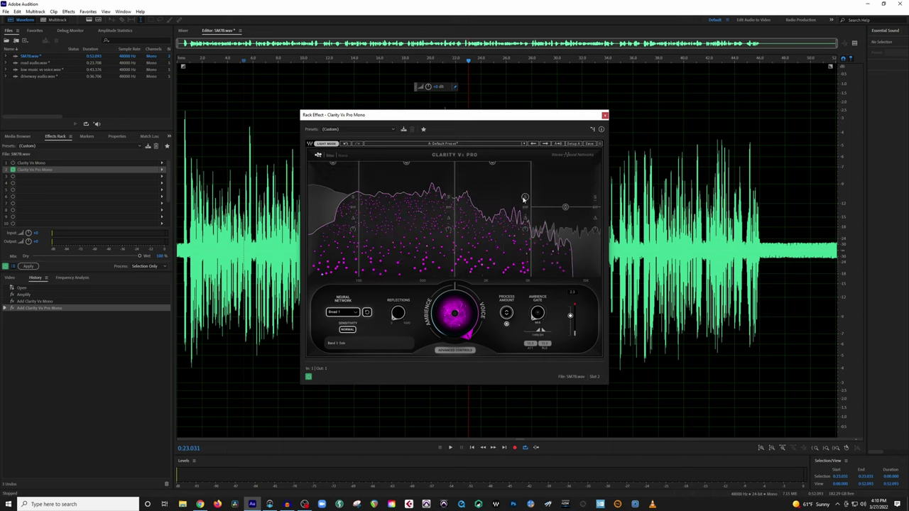
Step: Solo band 3, lower its process amount to 0, and raise it to about 54.4 while listening from about 0:02.3
left_click_drag(492, 163, 492, 276)
left_click(202, 247)
key("space")
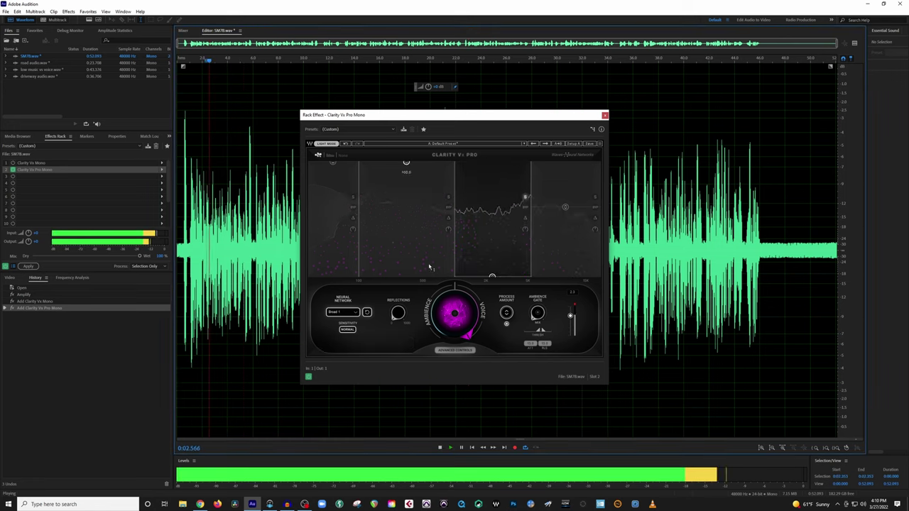
left_click_drag(492, 275, 490, 213)
key("space")
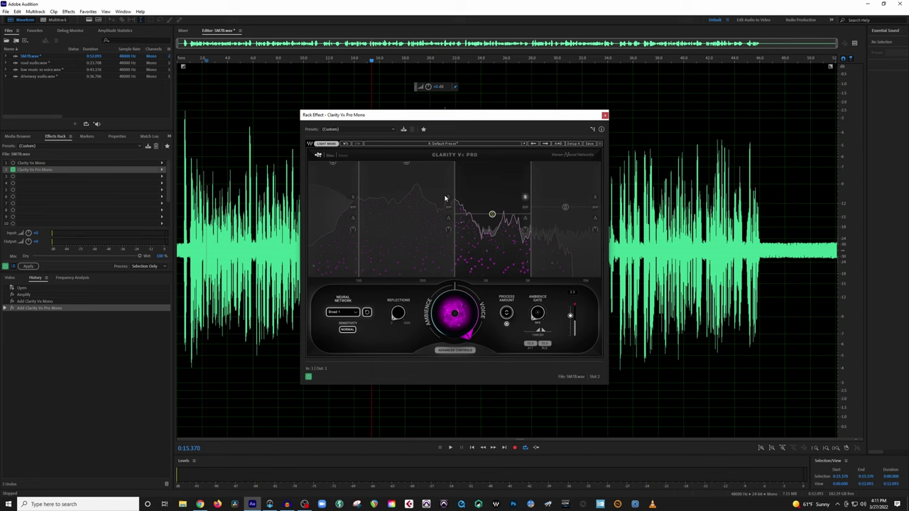
Step: Raise the soloed band 2's process amount from 0 to about 30.8 while listening from about 0:04.6, and unsolo bands 2 and 3
left_click_drag(406, 165, 406, 275)
key("space")
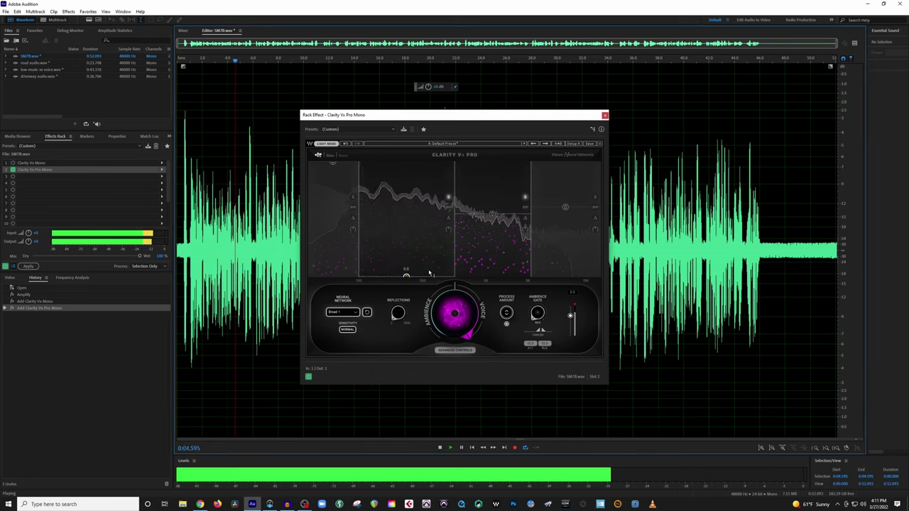
left_click_drag(406, 273, 406, 242)
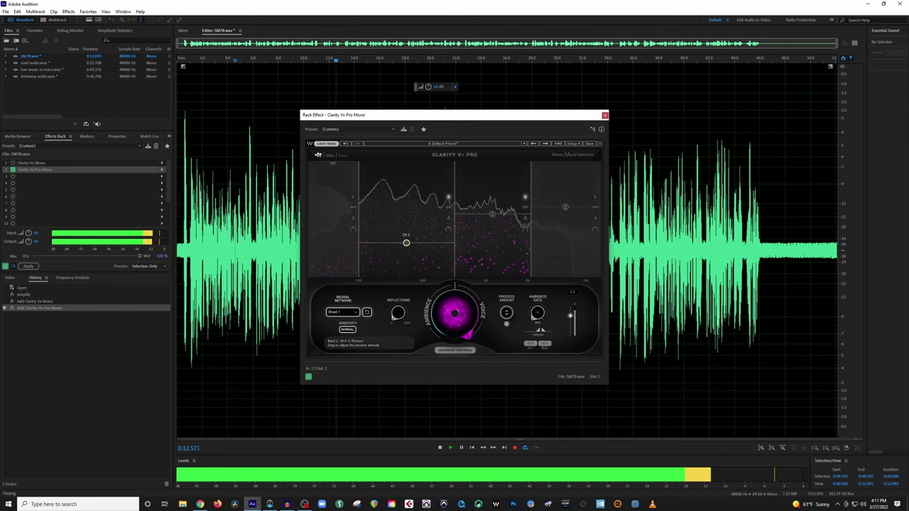
key("space")
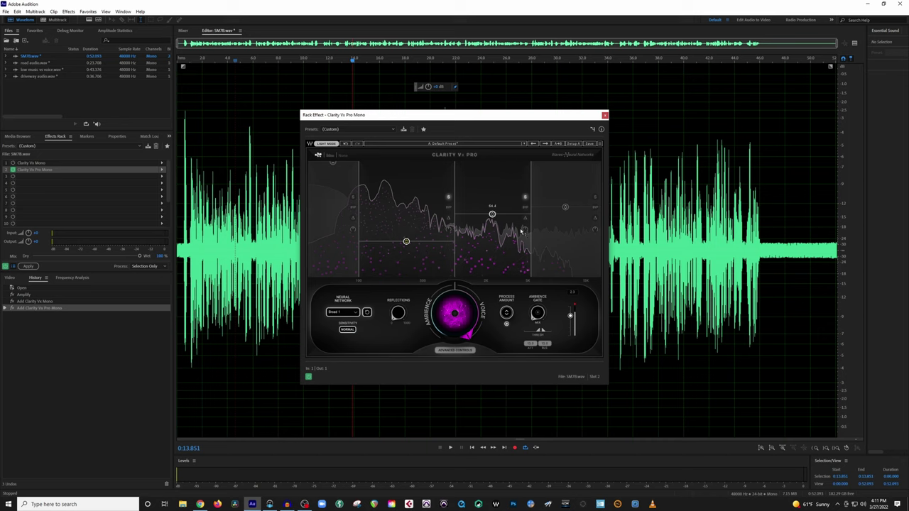
left_click(449, 197)
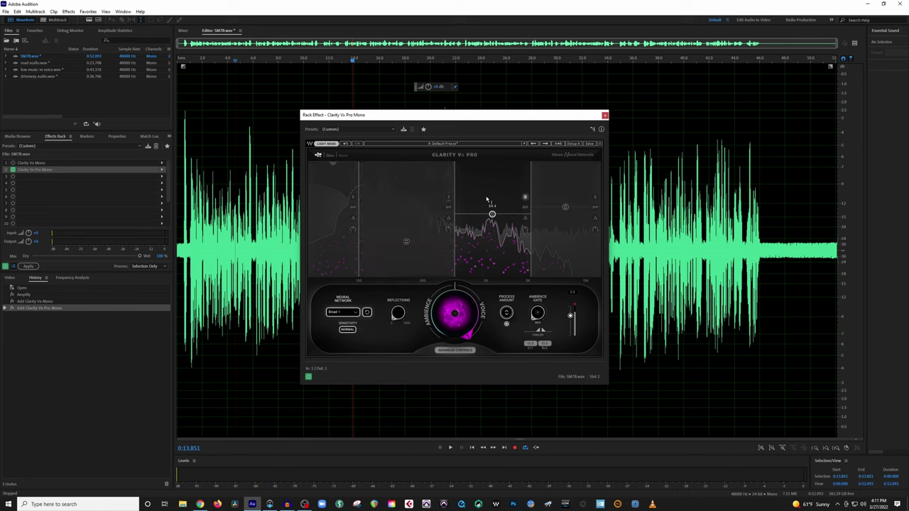
left_click(525, 198)
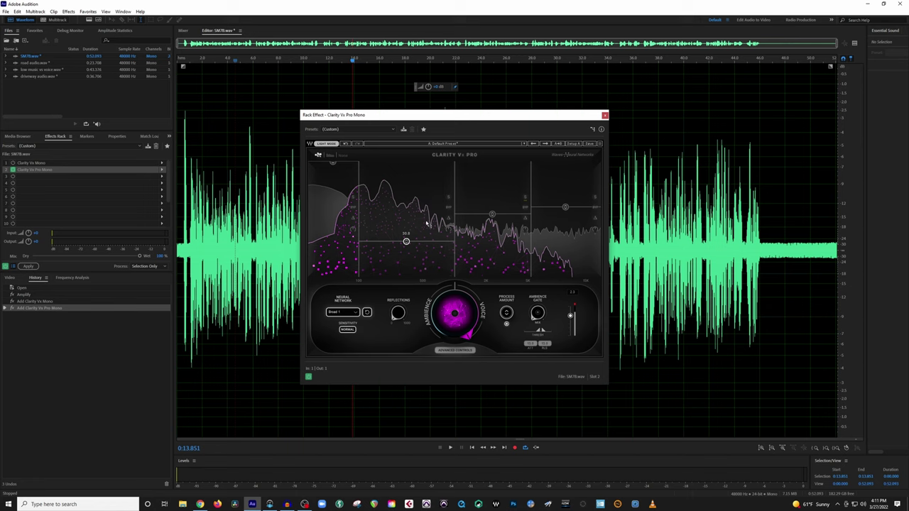
Step: Compare the voice with Clarity Vx Pro Mono bypassed and active from about 0:04.2, leaving the effect switched on
key("space")
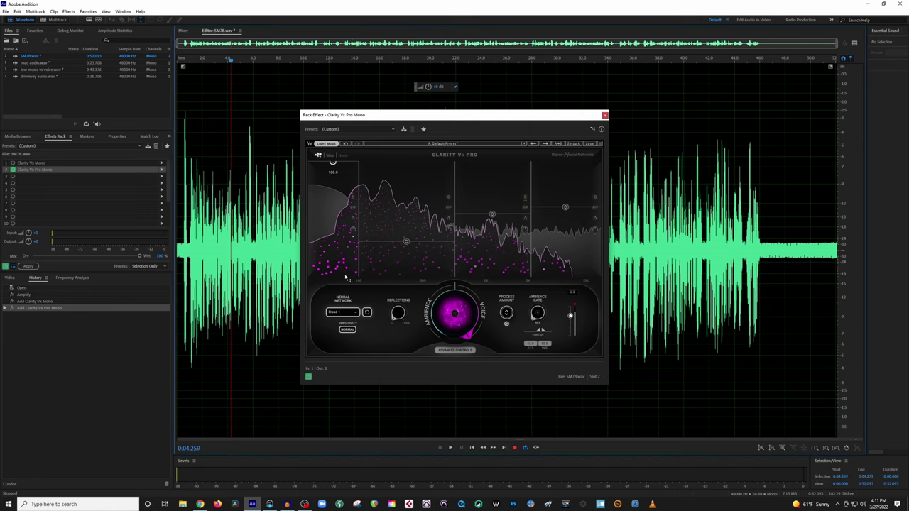
left_click(309, 378)
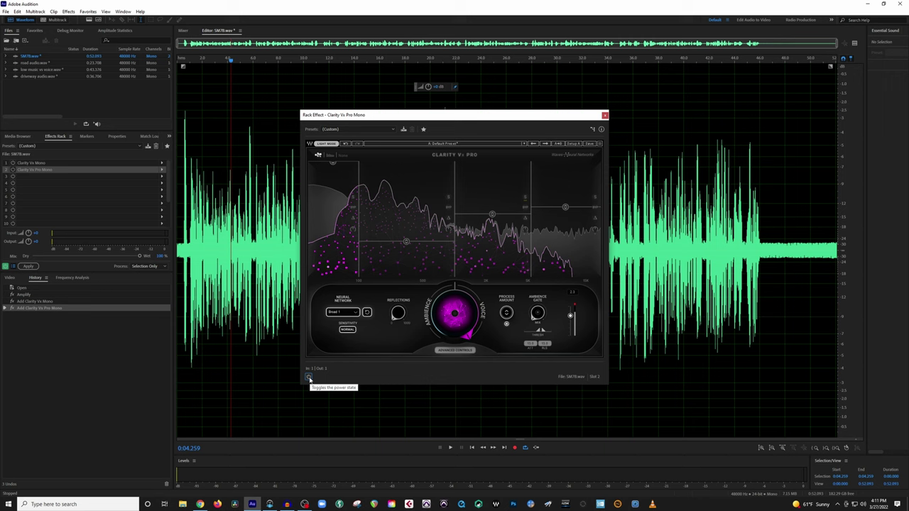
key("space")
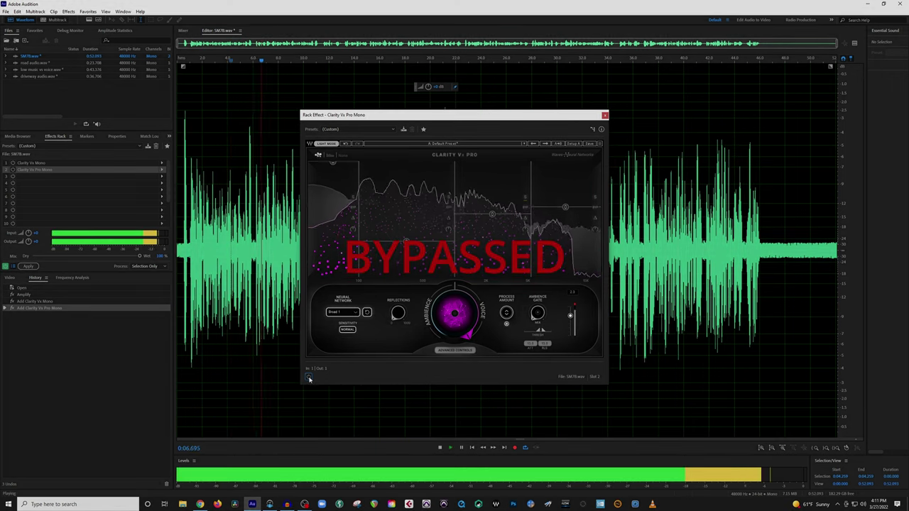
left_click(308, 377)
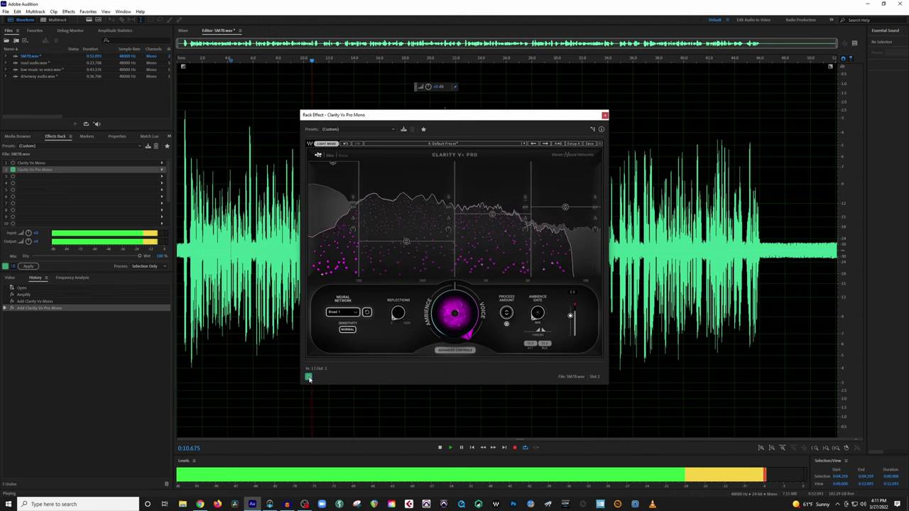
left_click(309, 378)
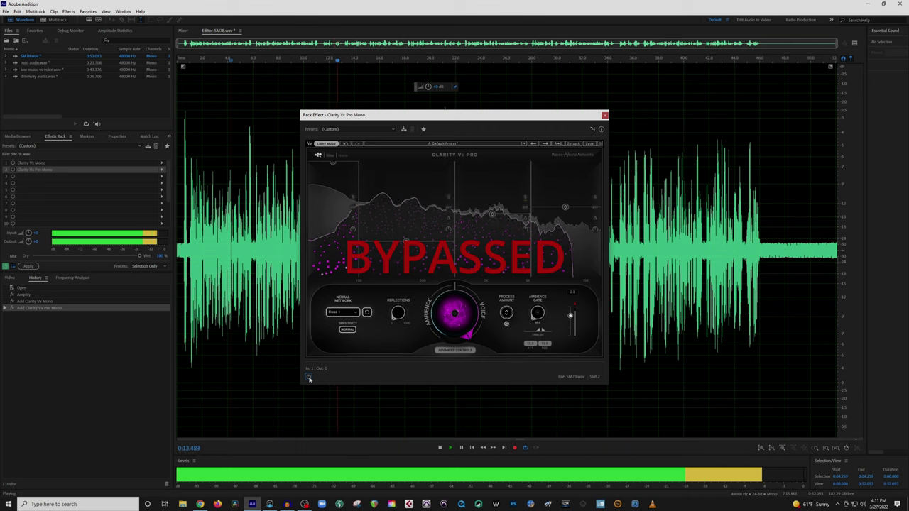
left_click(309, 378)
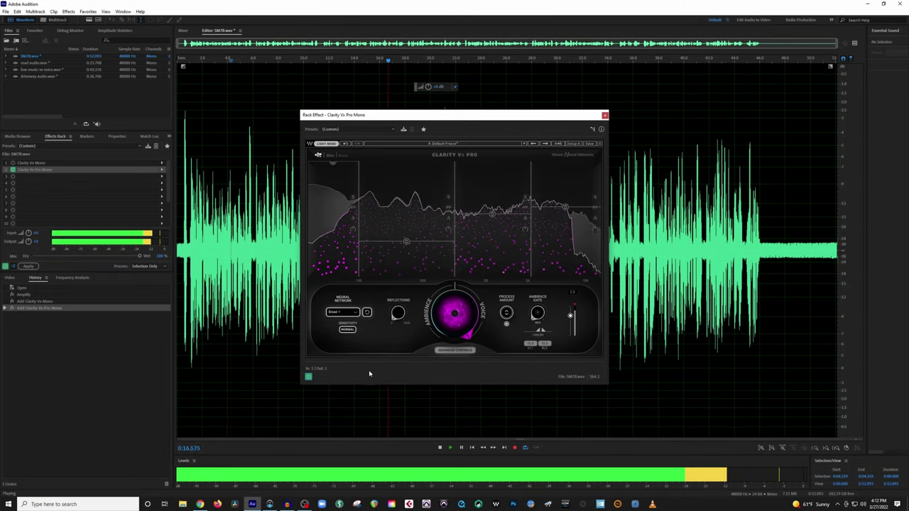
key("space")
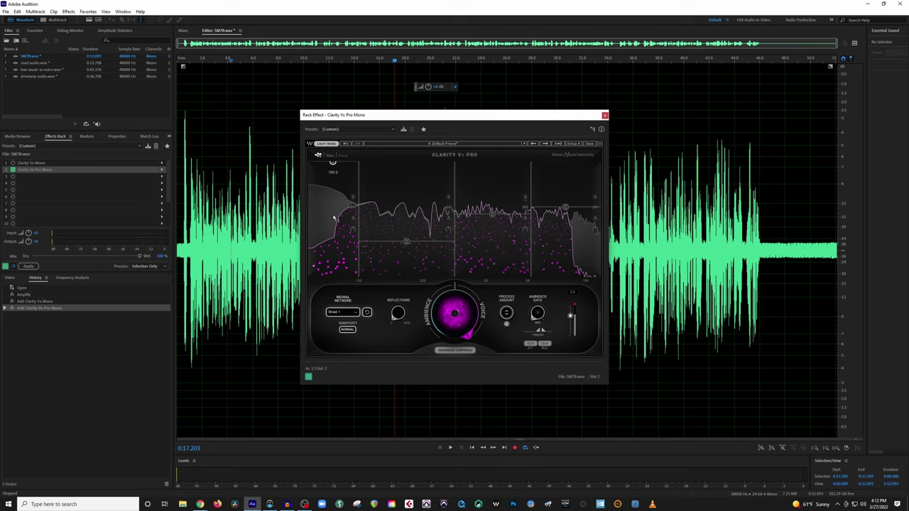
Step: Try band 1's process amount at 0 and at about 83.8 while listening to it soloed from about 0:17.2, and bypass that band
left_click_drag(333, 162, 333, 277)
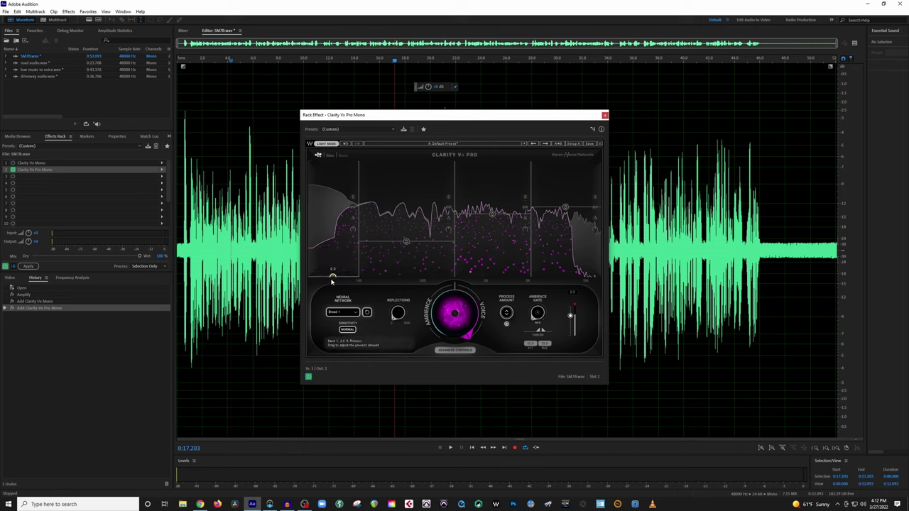
left_click_drag(333, 276, 333, 163)
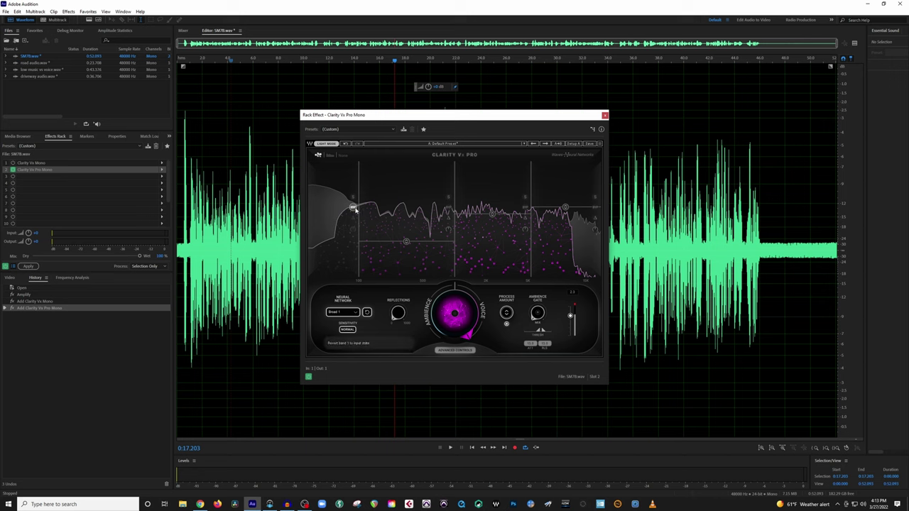
mouse_move(330, 164)
left_mouse_down()
mouse_move(333, 277)
mouse_move(332, 164)
mouse_move(333, 273)
mouse_move(332, 181)
left_mouse_up()
key("space")
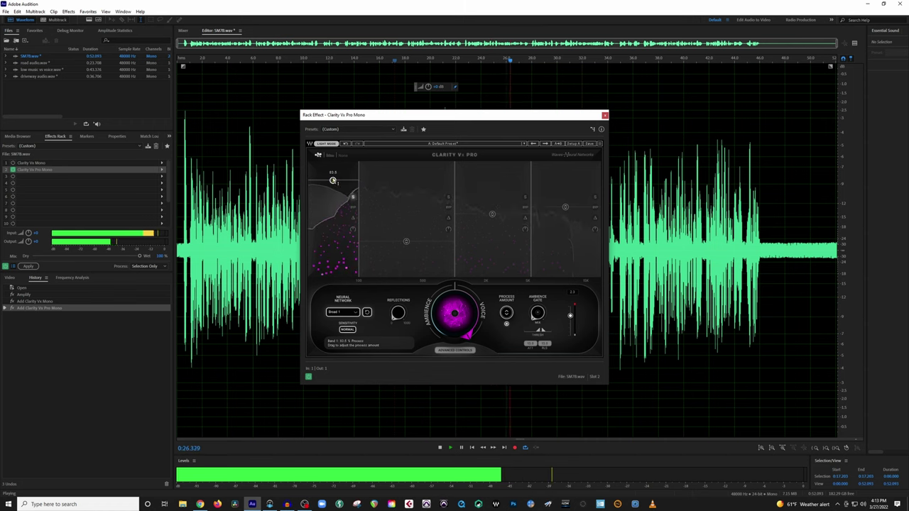
key("space")
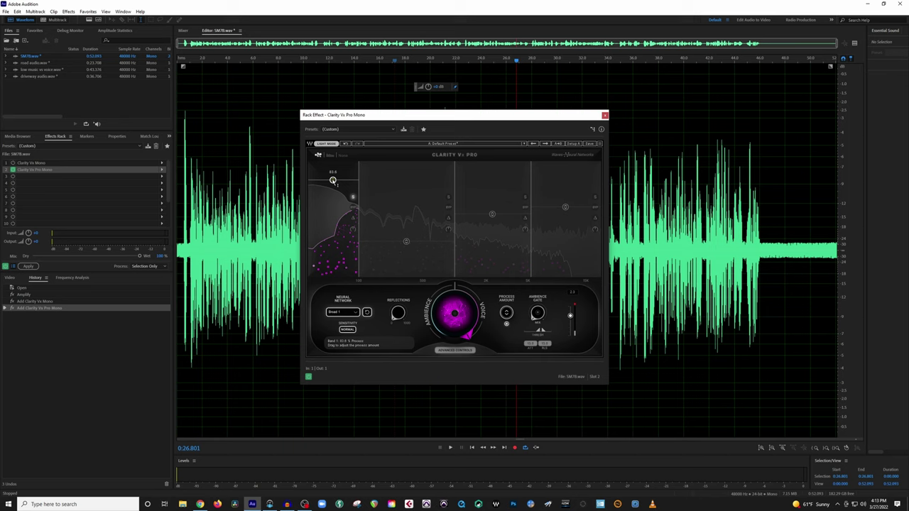
left_click_drag(333, 181, 350, 186)
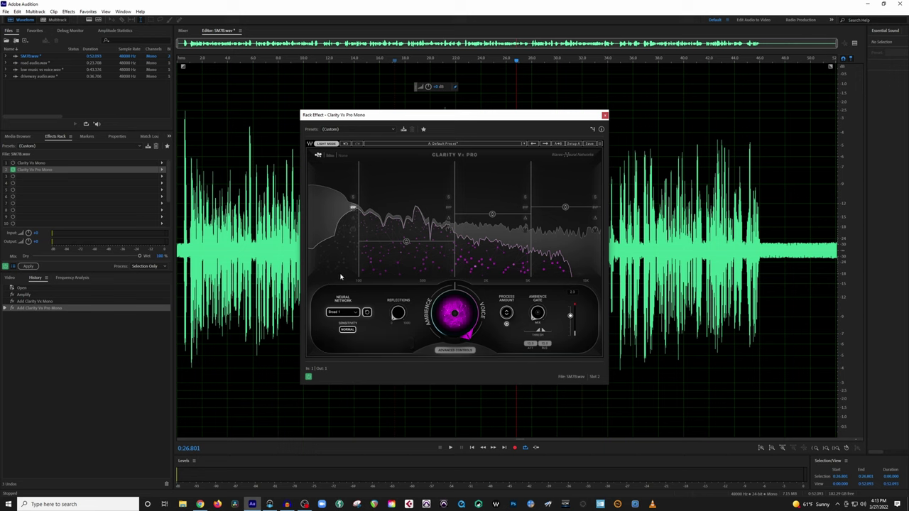
Step: Listen to the voice from about 0:04.0, alternating between Clarity Vx Pro Mono bypassed and active, and end with the effect on
left_click(228, 241)
key("space")
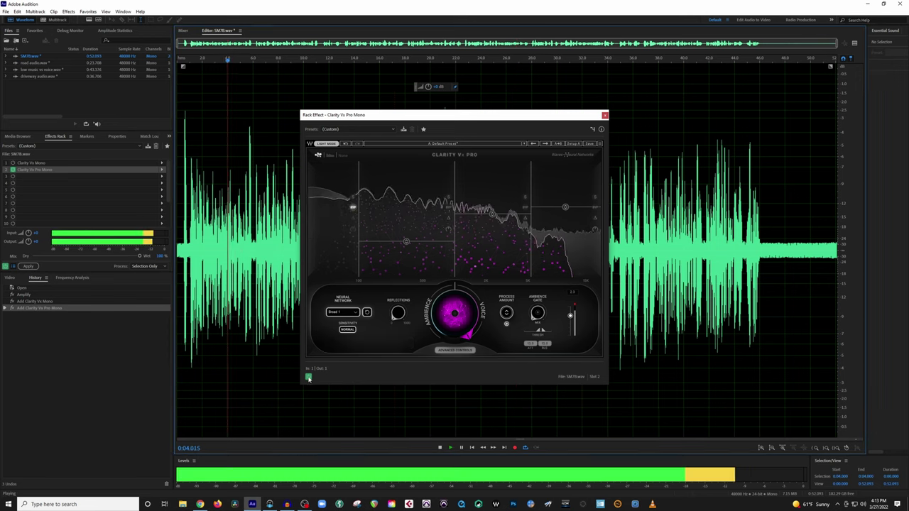
left_click(308, 376)
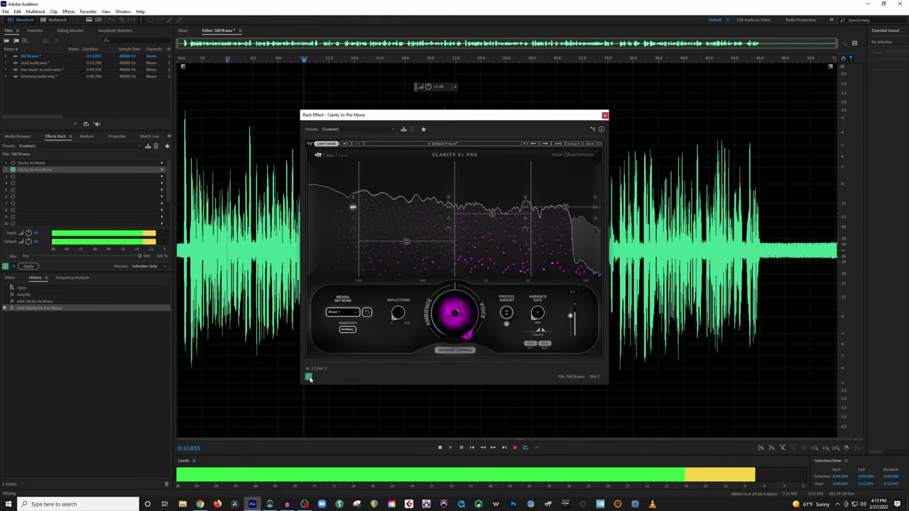
left_click(309, 377)
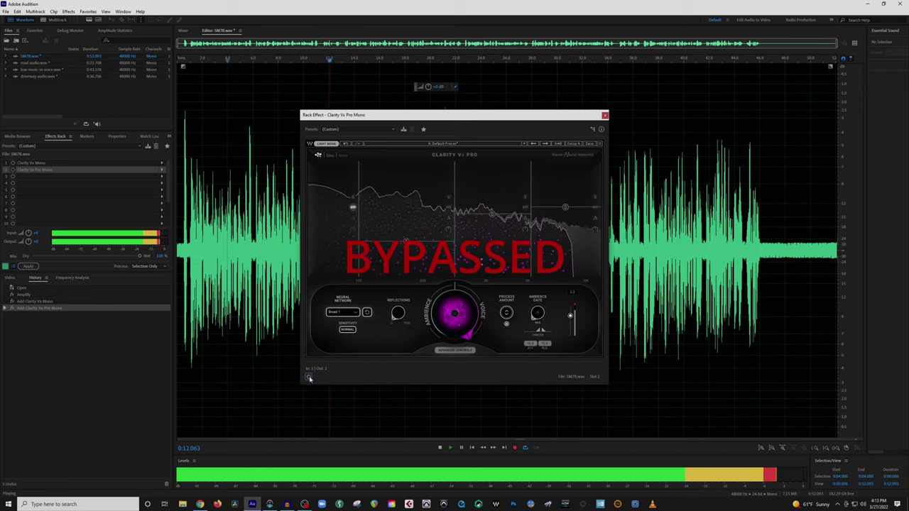
left_click(309, 377)
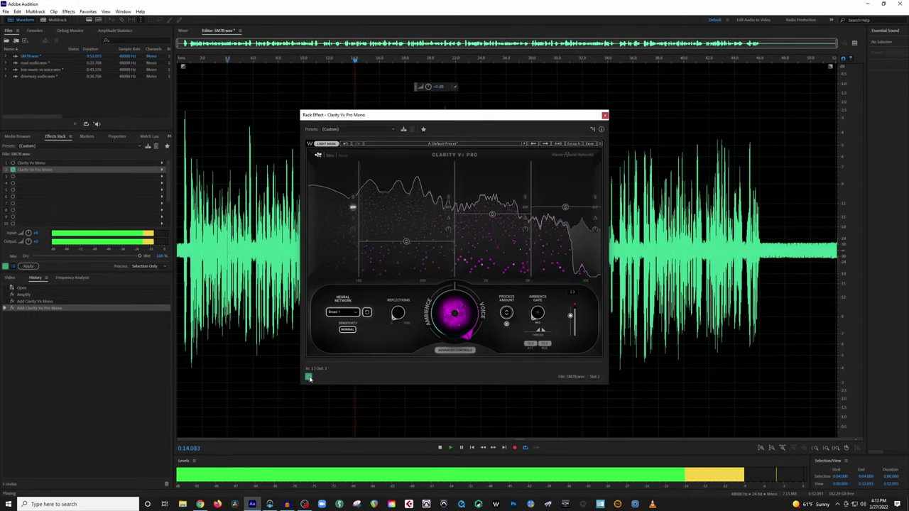
key("space")
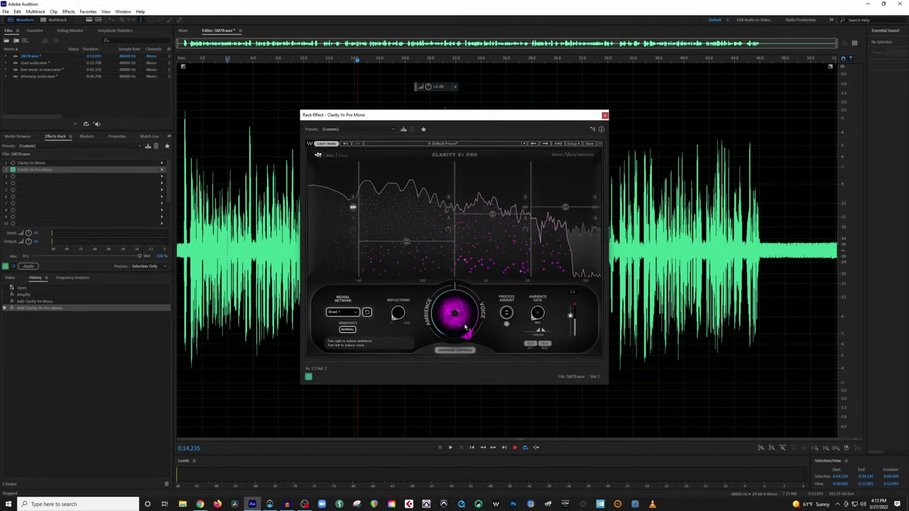
Step: Play the voice bypassed from about 0:14.2, re-enable Clarity Vx Pro Mono, and lower its main Ambience/Voice amount while listening
left_click(309, 377)
key("space")
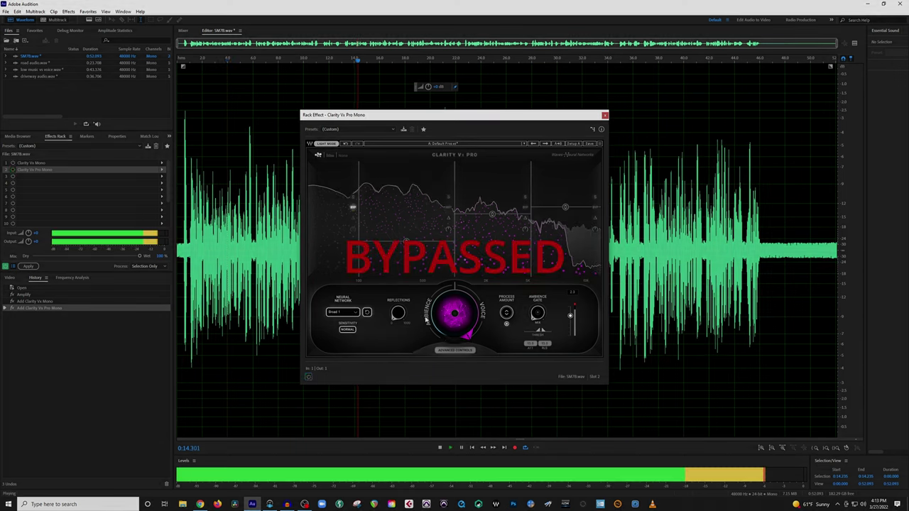
left_click(308, 376)
left_click_drag(469, 333, 481, 314)
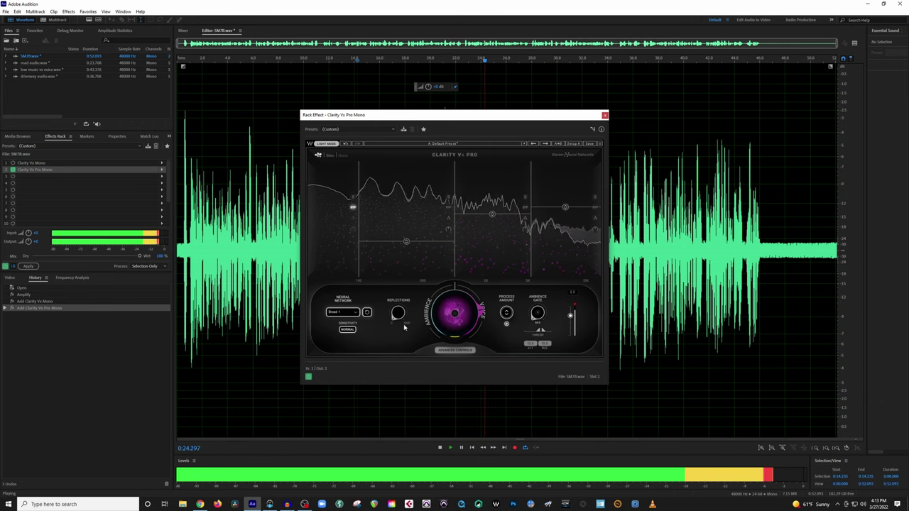
key("space")
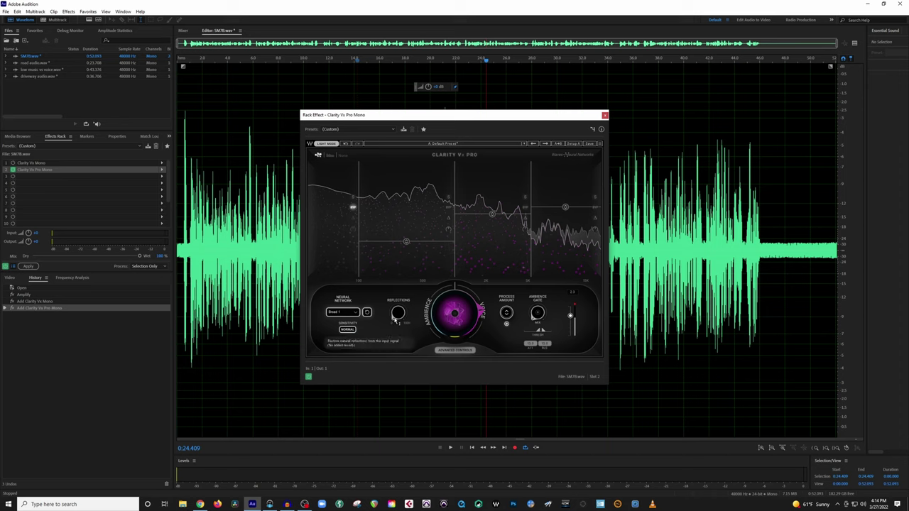
Step: Switch to Chrome and read the description of the Reflections control on the Clarity Vx Pro product page
mouse_move(400, 315)
left_click(201, 505)
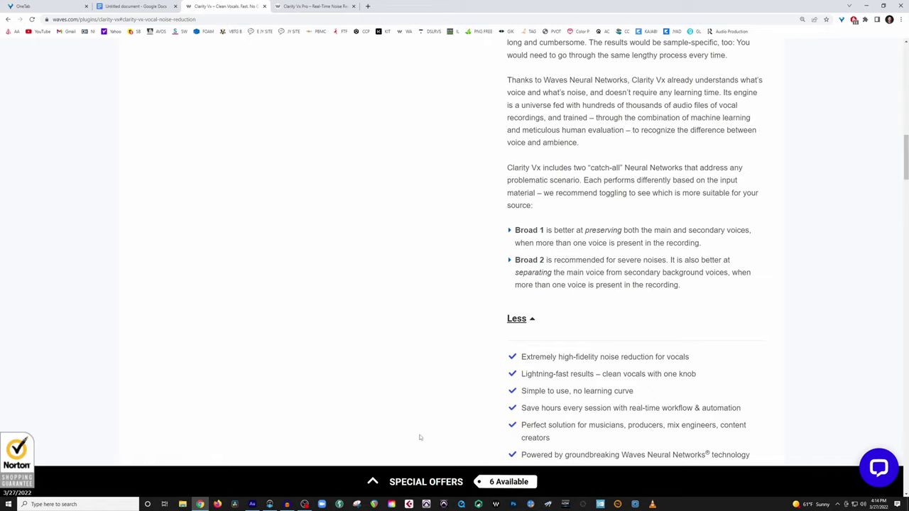
left_click(310, 6)
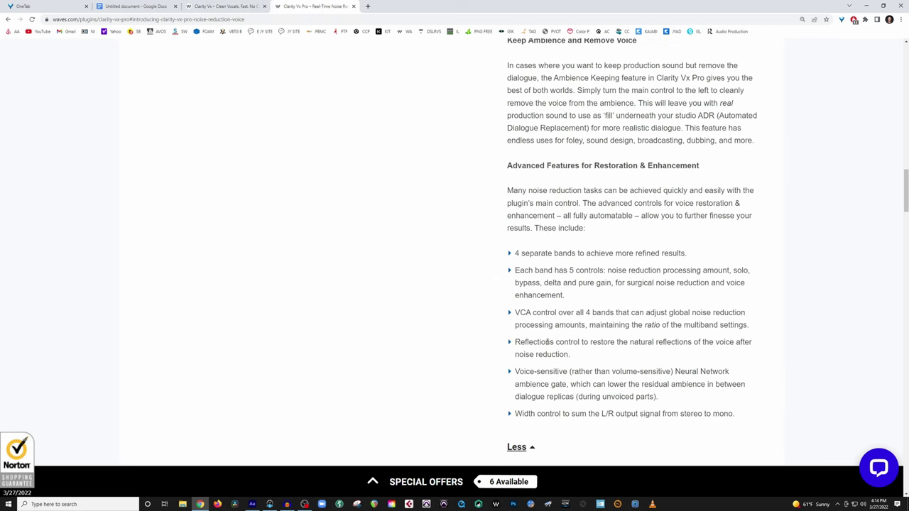
left_click_drag(516, 342, 552, 342)
left_click(554, 342)
Step: Return to Audition, try different Reflections amounts while listening from about 0:05.0, and turn Reflections back down after stopping playback
left_click(253, 504)
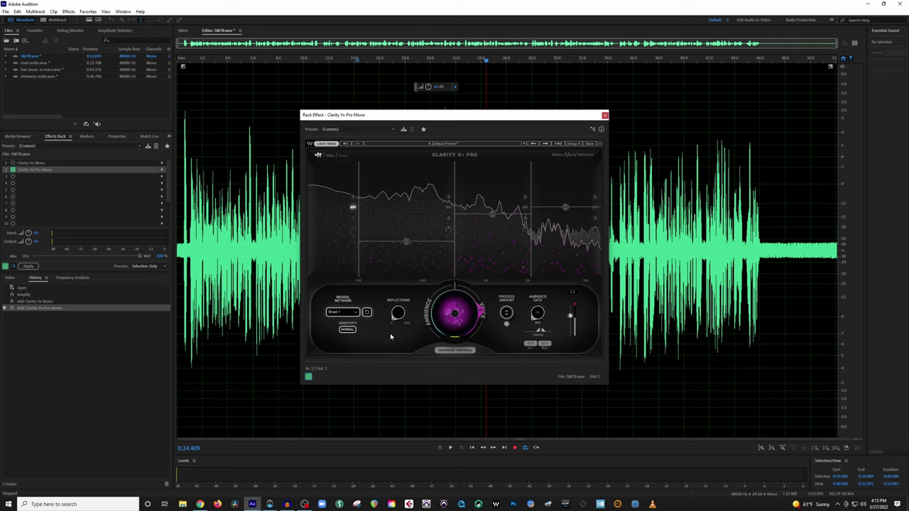
mouse_move(395, 316)
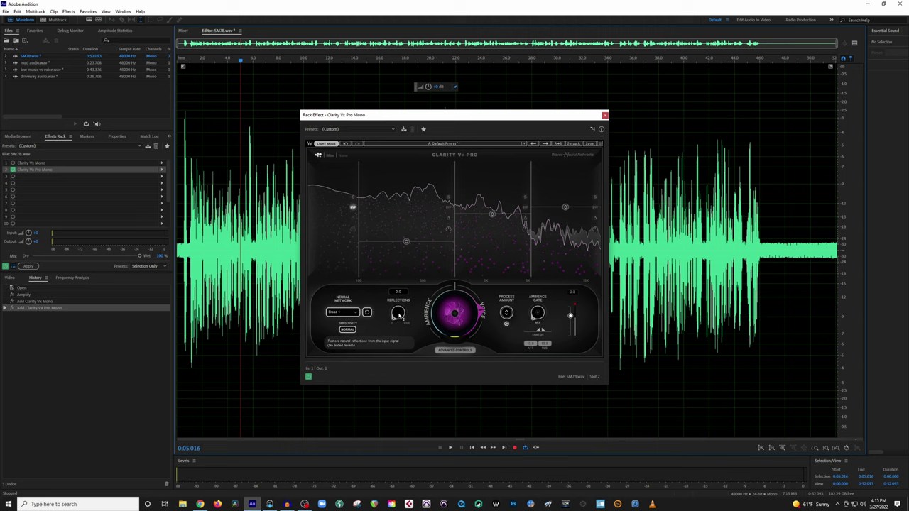
key("space")
left_click_drag(399, 315, 398, 229)
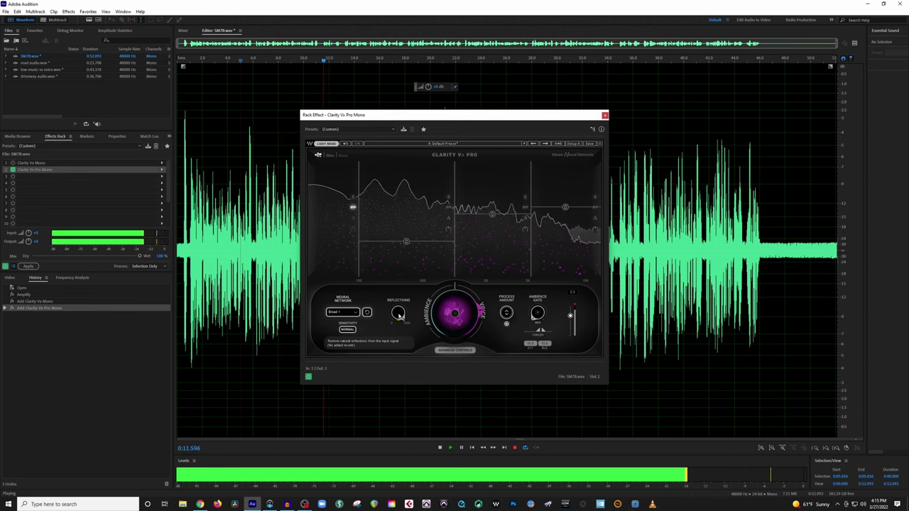
left_click_drag(399, 230, 398, 272)
left_click_drag(398, 314, 398, 313)
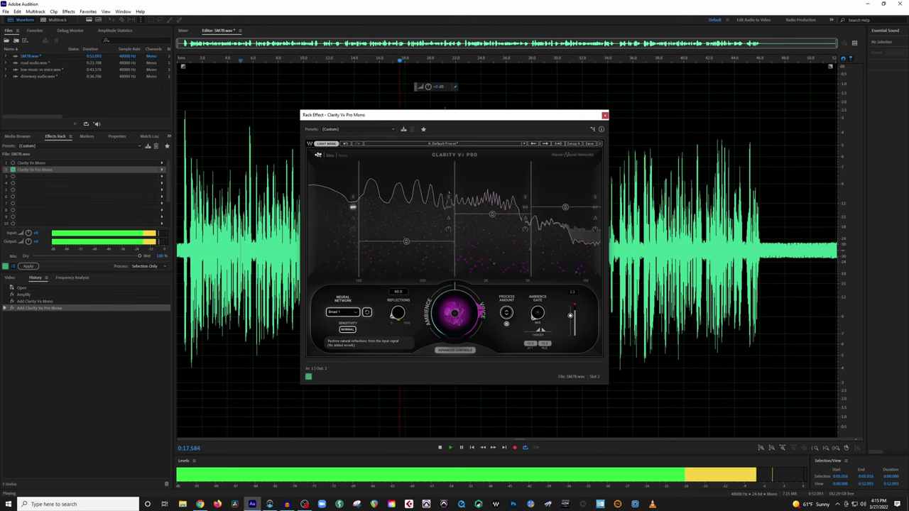
key("space")
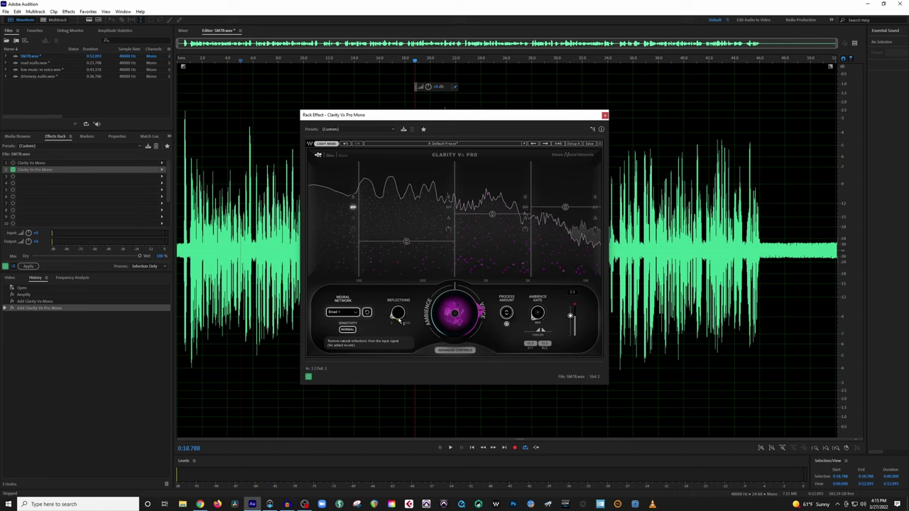
left_click_drag(399, 321, 398, 320)
left_click_drag(402, 318, 401, 319)
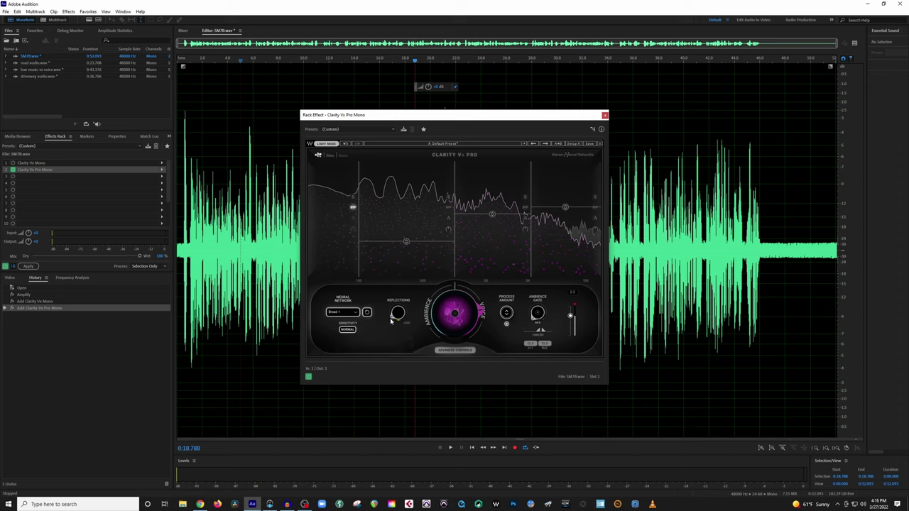
left_click_drag(398, 314, 395, 320)
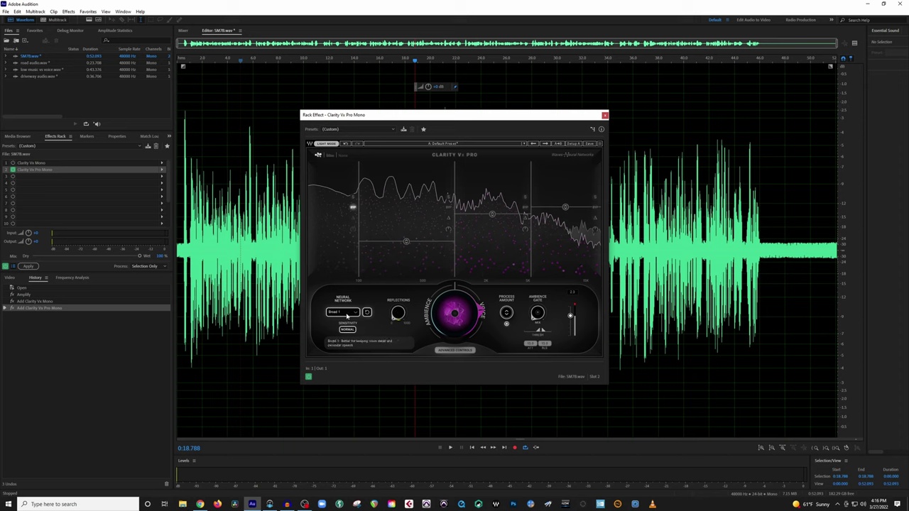
Step: Set the neural network to Broad 2, and read about Broad 1, Broad 1 HF and Broad 2 on the Clarity Vx Pro page in Chrome
scroll(344, 314, "down", 1)
scroll(346, 313, "down", 1)
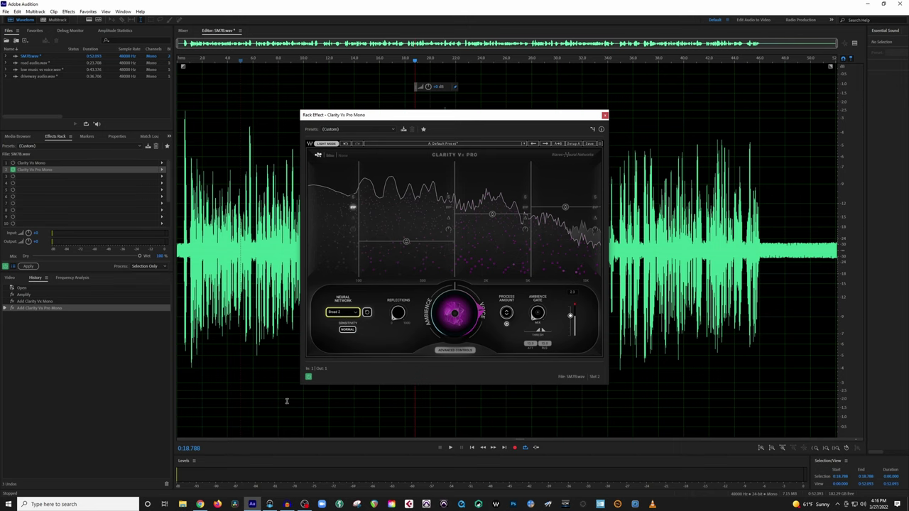
left_click(206, 503)
scroll(452, 329, "up", 1)
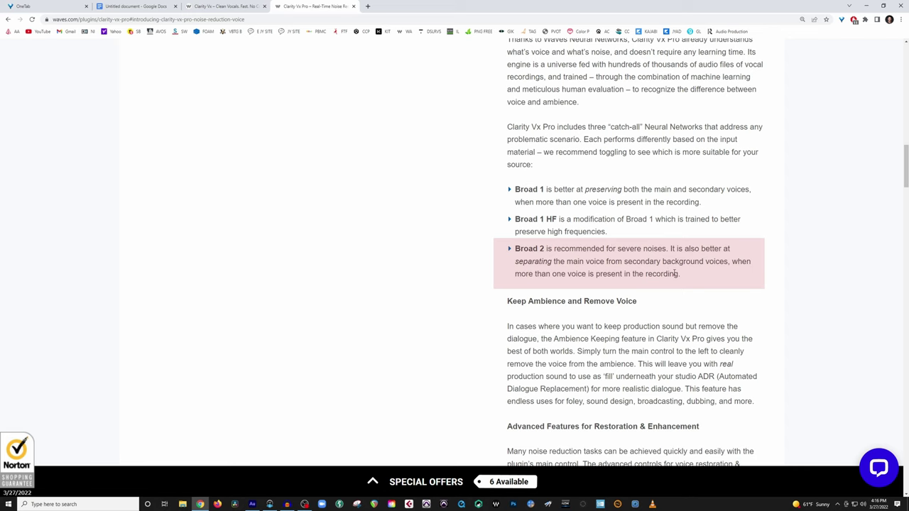
left_click_drag(671, 272, 516, 188)
left_click_drag(570, 249, 544, 248)
left_click(544, 248)
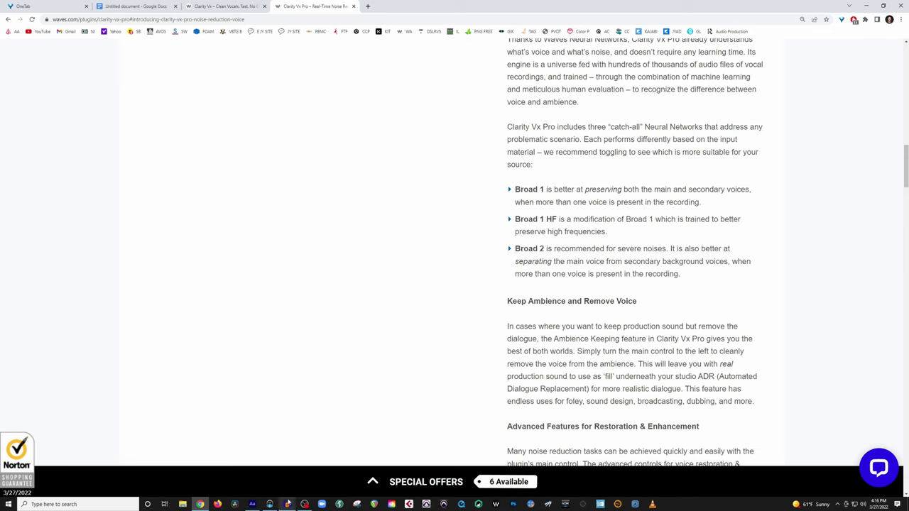
Step: Back in Audition, play the voice from about 0:03.5 with Broad 2, and switch the neural network to Broad 1 and Broad 1 HF
left_click(252, 504)
left_click(221, 234)
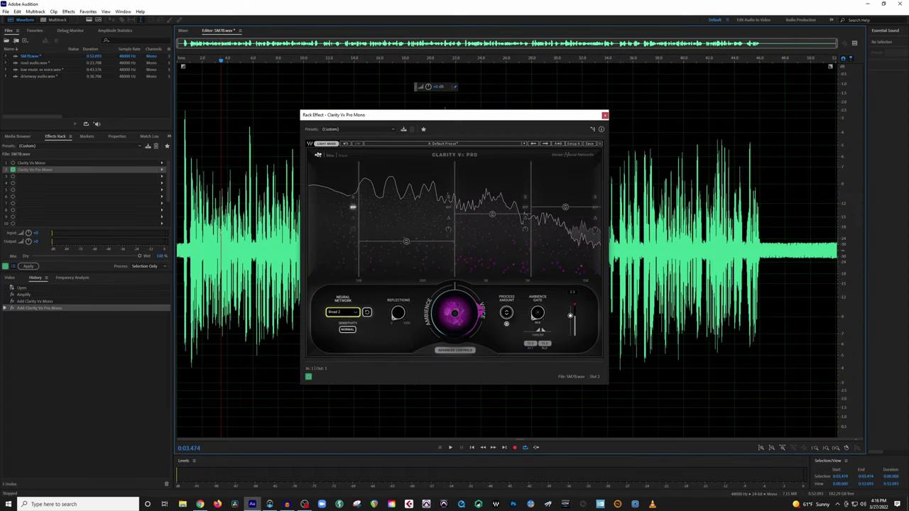
key("space")
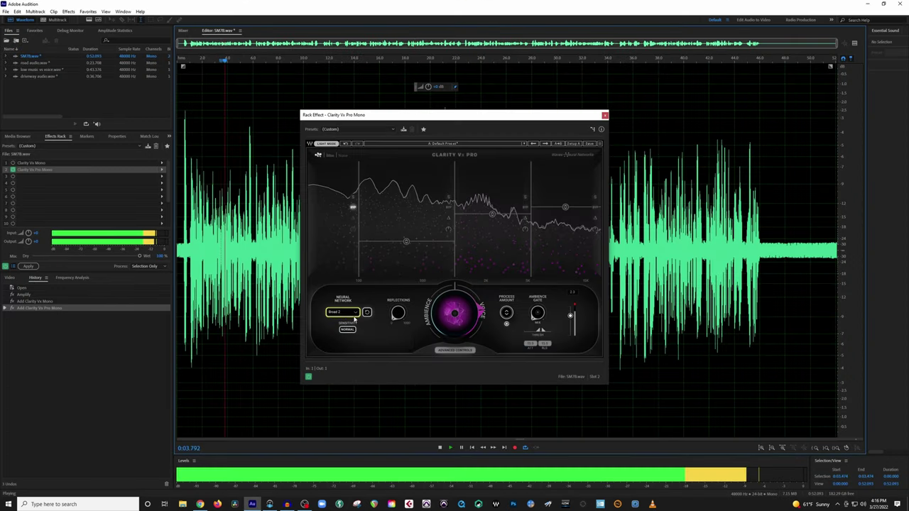
scroll(343, 313, "up", 1)
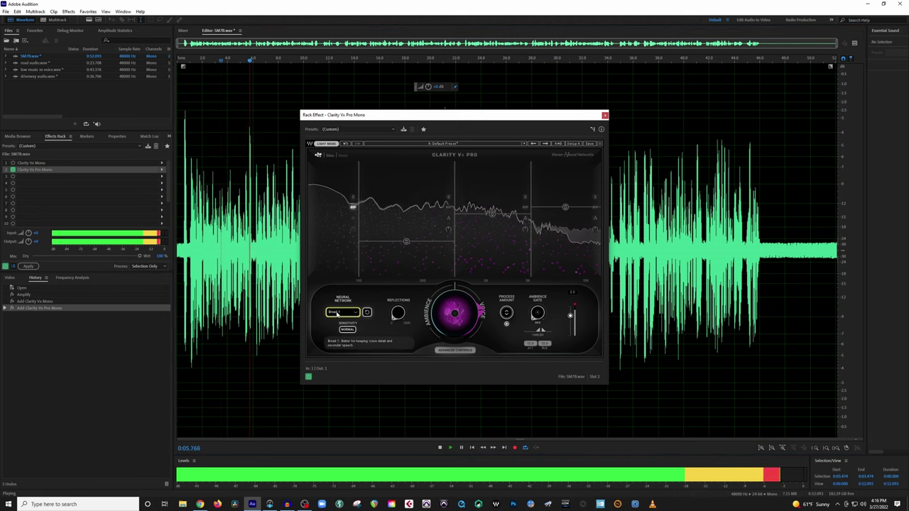
left_click(357, 315)
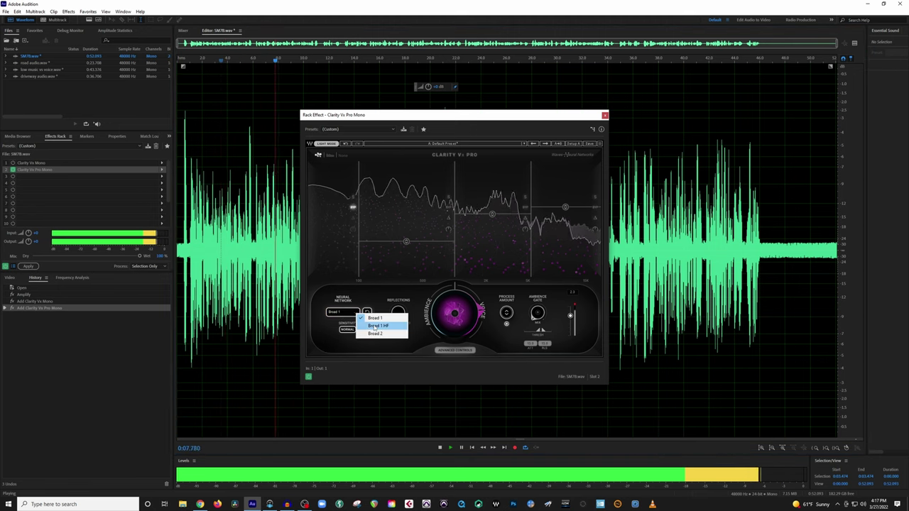
left_click(375, 329)
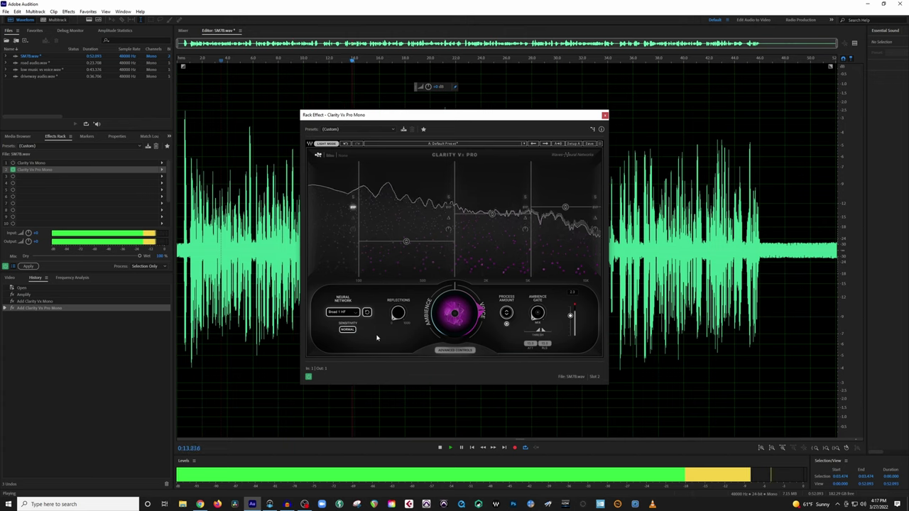
Step: Set the neural network back to Broad 1 and again to Broad 1 HF during playback, and stop after listening
left_click(355, 313)
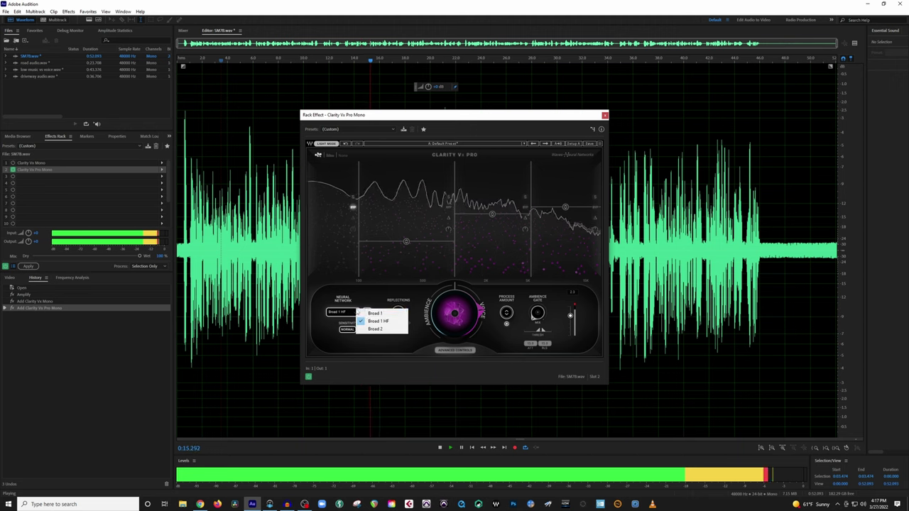
left_click(371, 313)
left_click(357, 313)
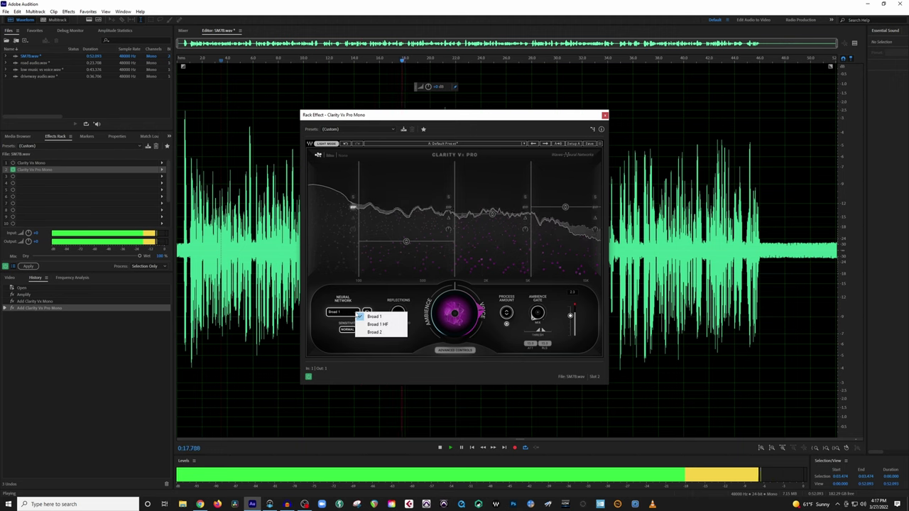
left_click(377, 324)
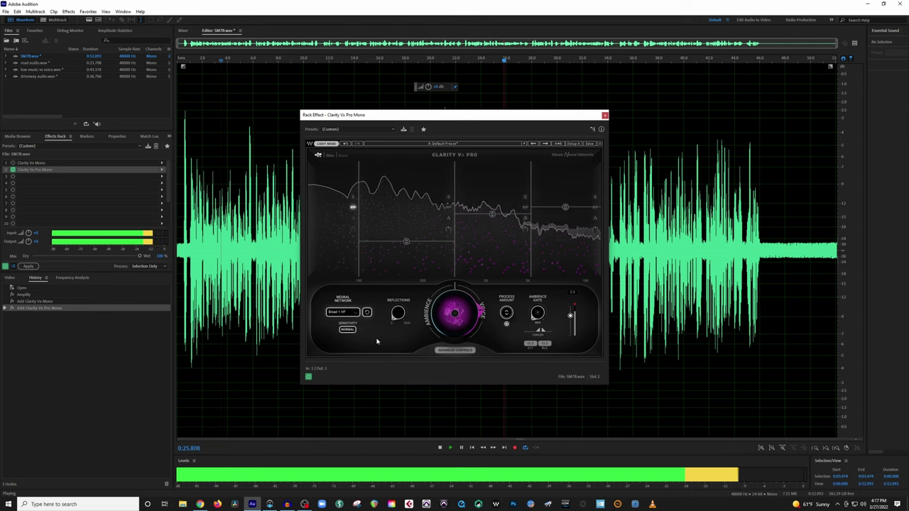
key("space")
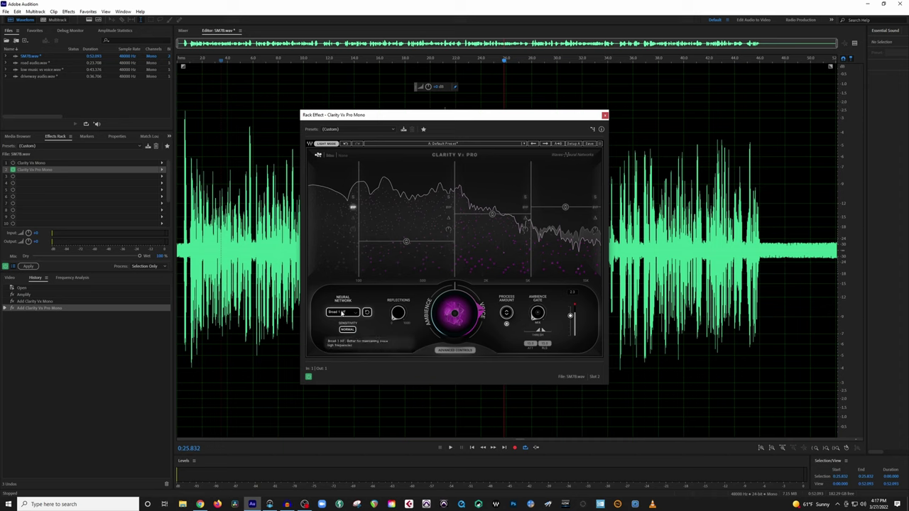
Step: Raise the main amount further toward Voice and listen to the Broad 1 HF result from about 0:28.9
key("space")
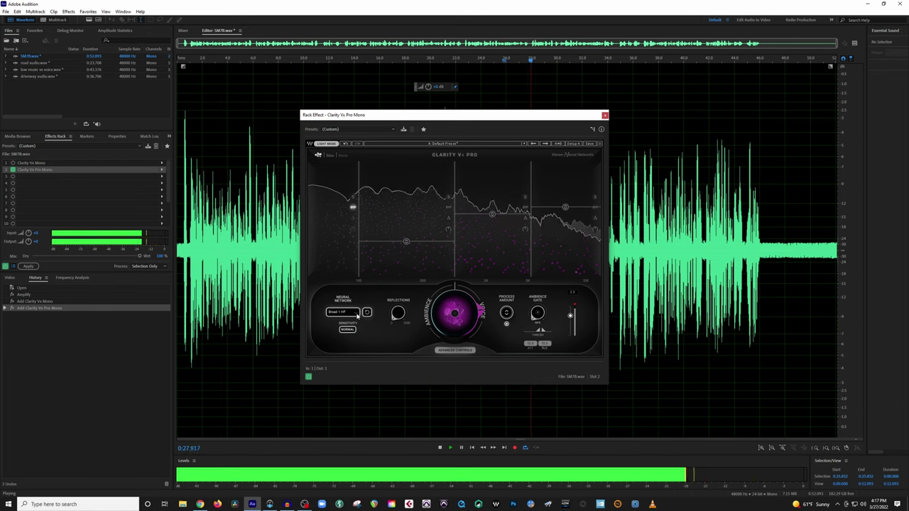
key("space")
left_click_drag(446, 323, 449, 304)
key("space")
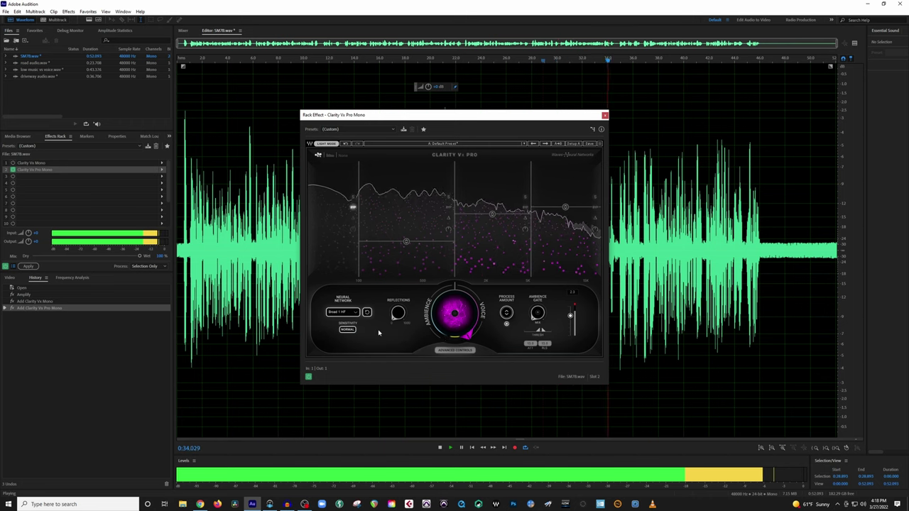
key("space")
key("space")
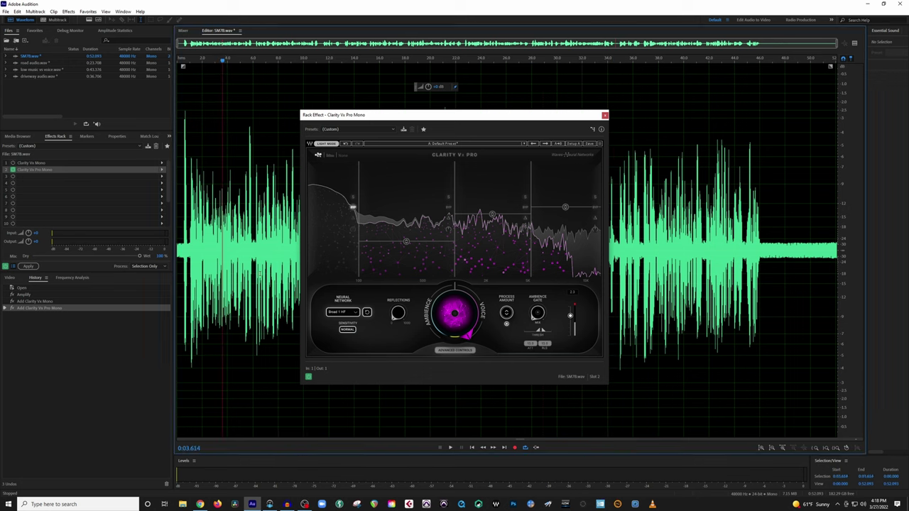
Step: Compare Broad 1 with Broad 1 HF at the raised main amount while playing the voice from about 0:03.6
key("space")
left_click(343, 312)
left_click(374, 317)
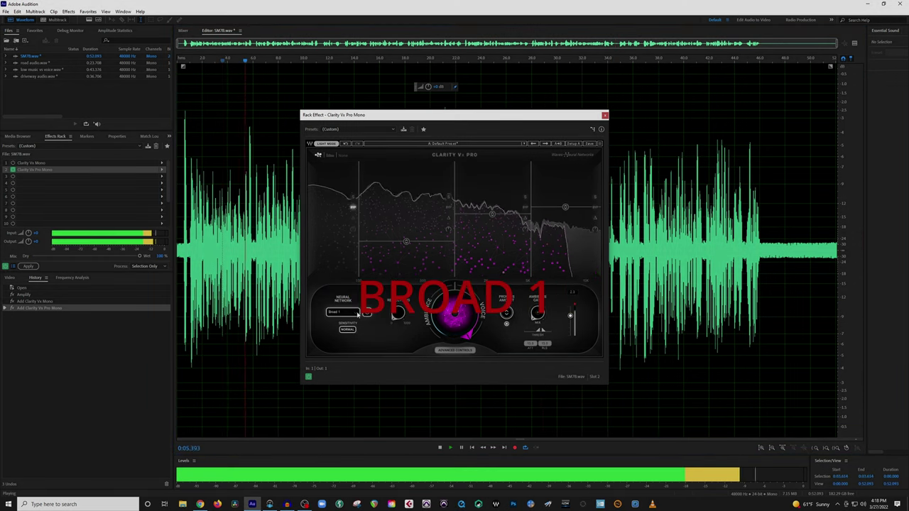
left_click(345, 312)
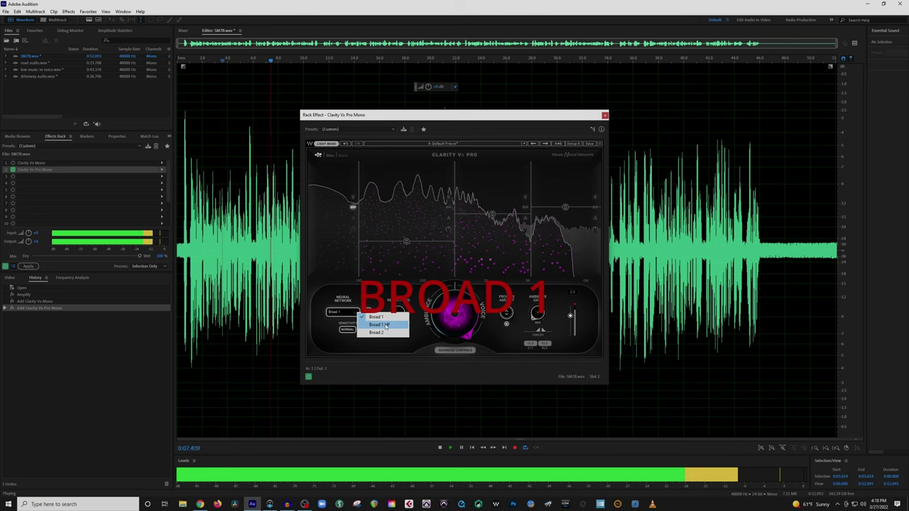
left_click(387, 325)
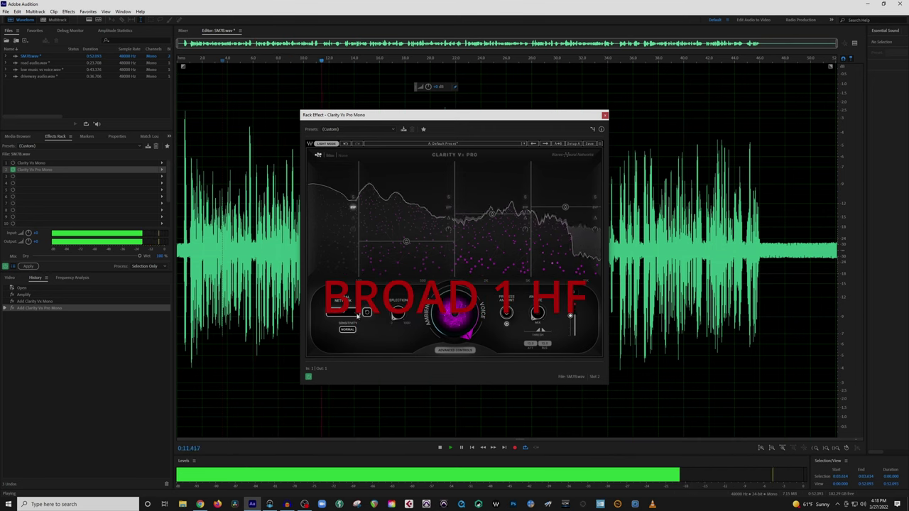
Step: Switch the neural network to Broad 1 and back to Broad 1 HF during playback, and stop after comparing them
left_click(346, 313)
left_click(374, 317)
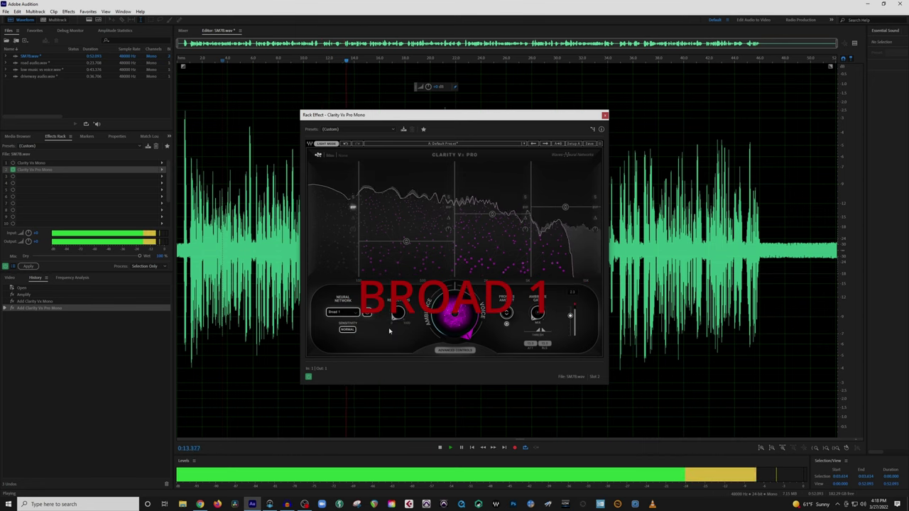
left_click(357, 314)
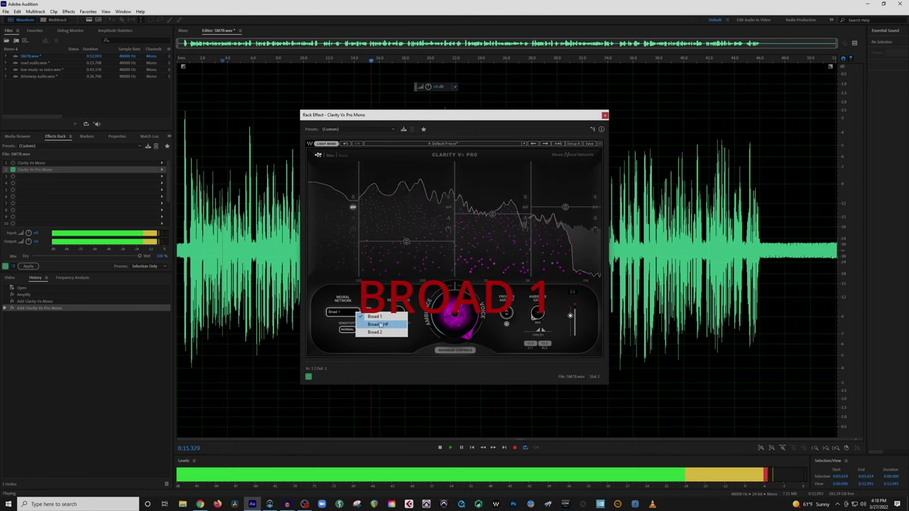
left_click(388, 327)
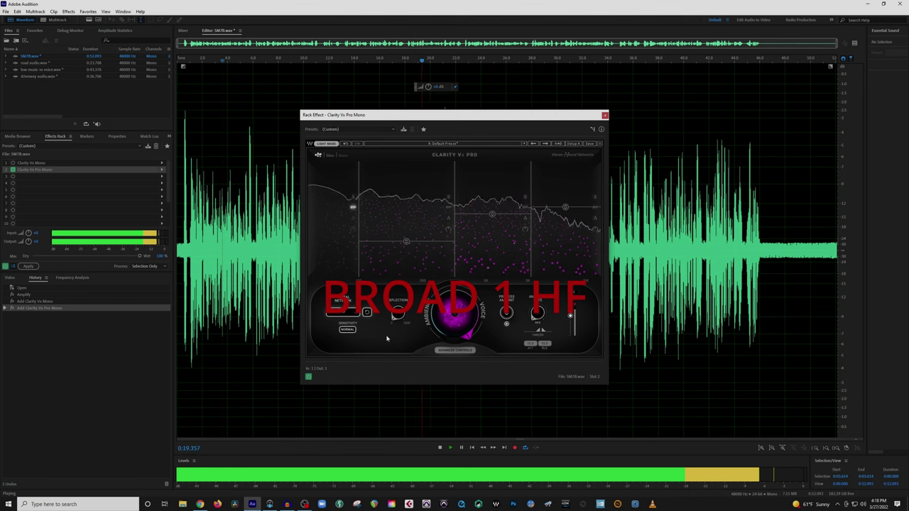
key("space")
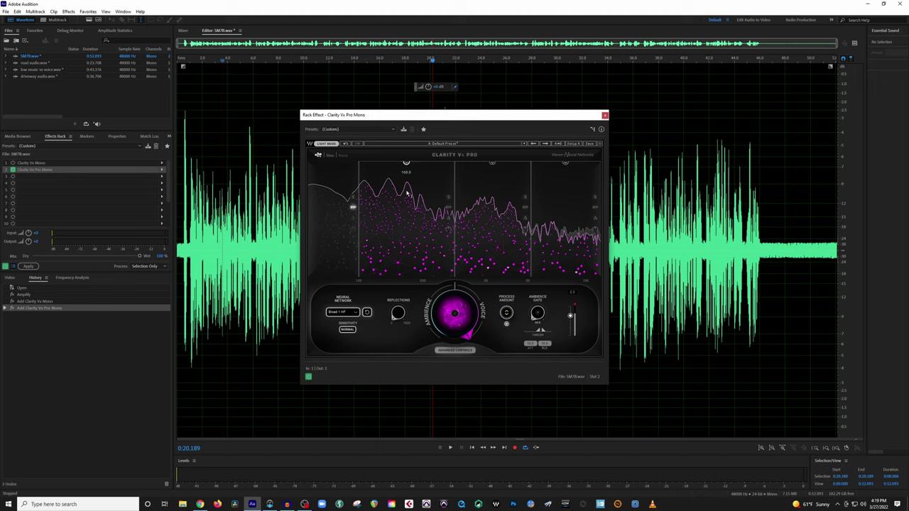
Step: Lower the Process Amount across the bands, check the Ambience Gate controls, and listen to the voice from about 0:02.9
left_click_drag(506, 313, 506, 333)
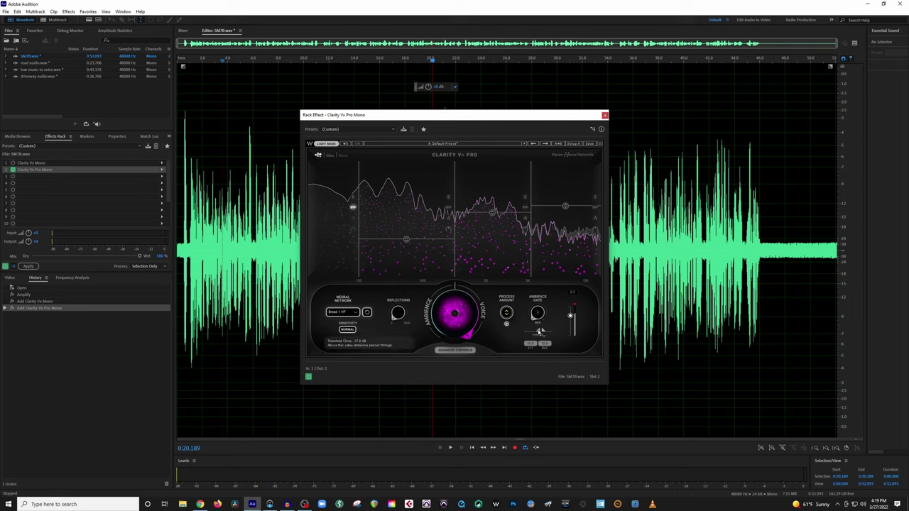
mouse_move(539, 332)
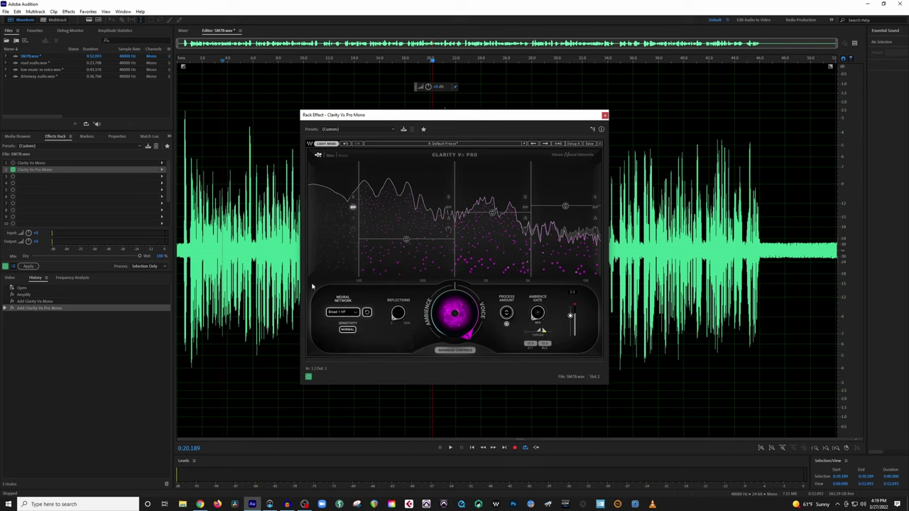
key("space")
key("space")
mouse_move(537, 313)
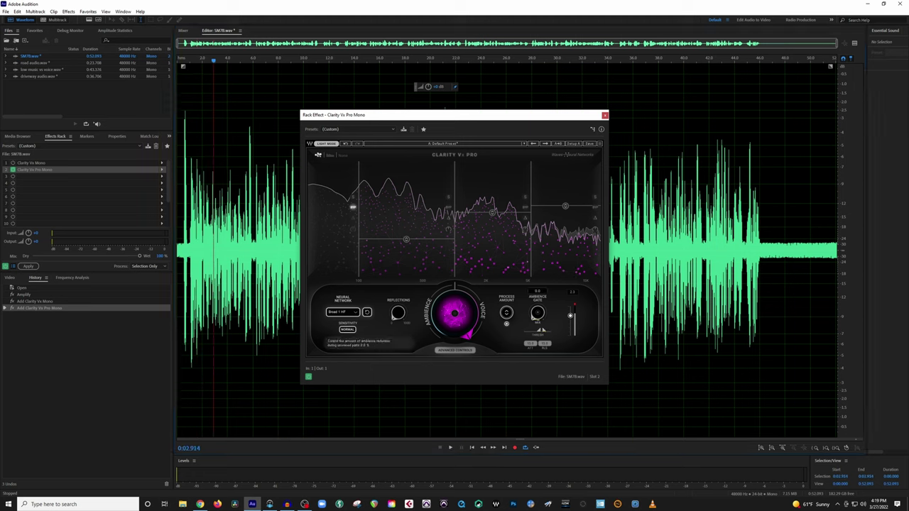
key("space")
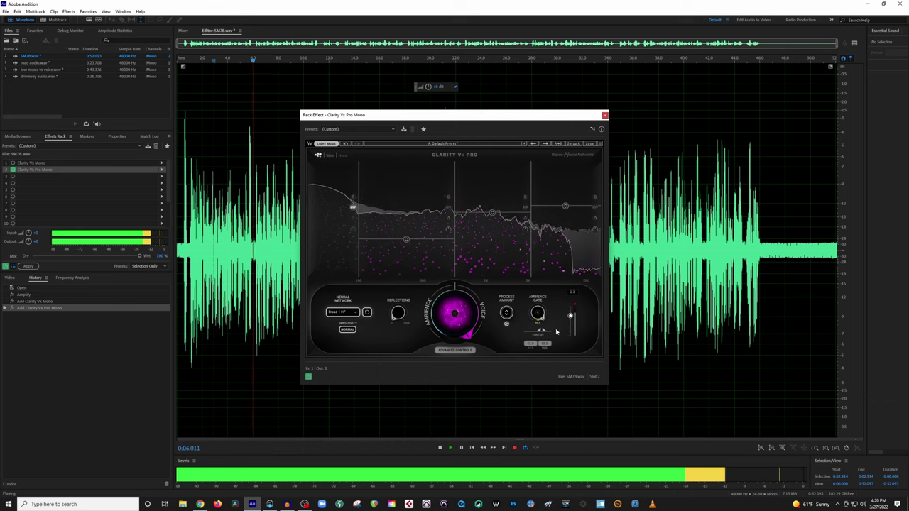
key("space")
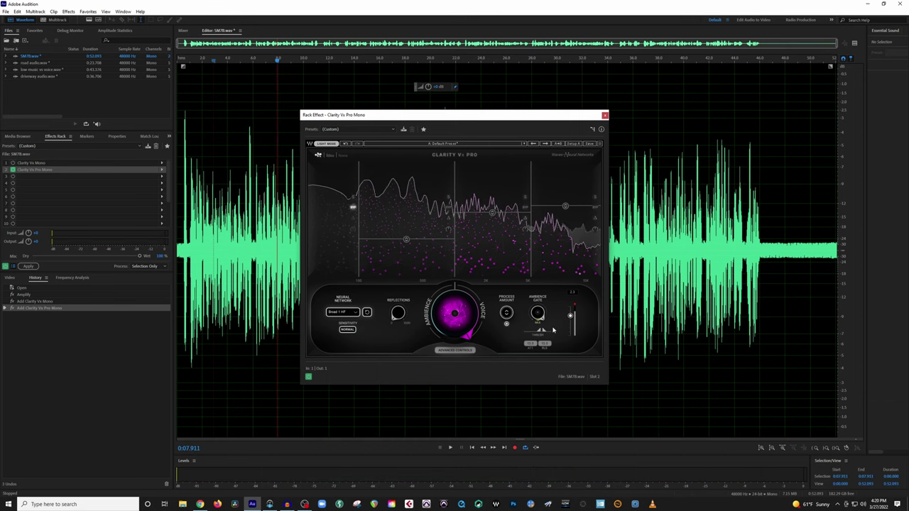
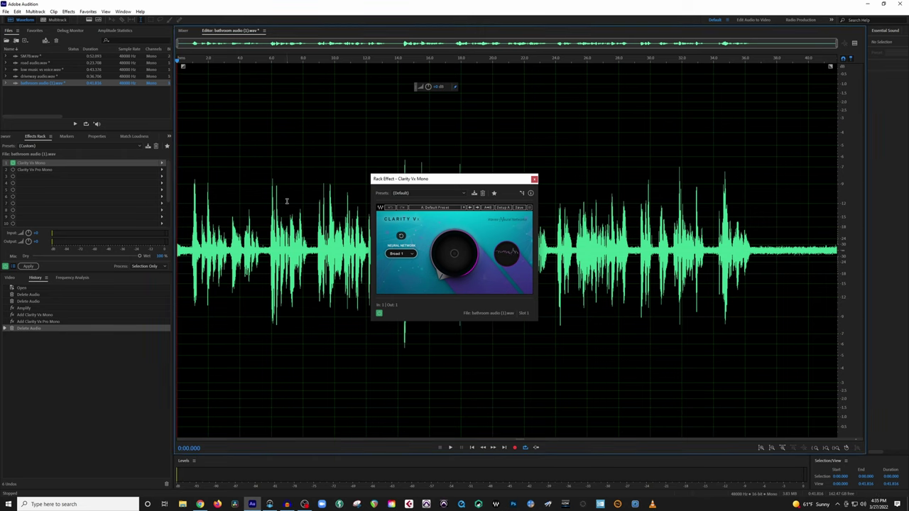
Step: Amplify bathroom audio (1).wav and play it from the start with the Clarity Vx amount still at its minimum
left_click_drag(428, 86, 438, 93)
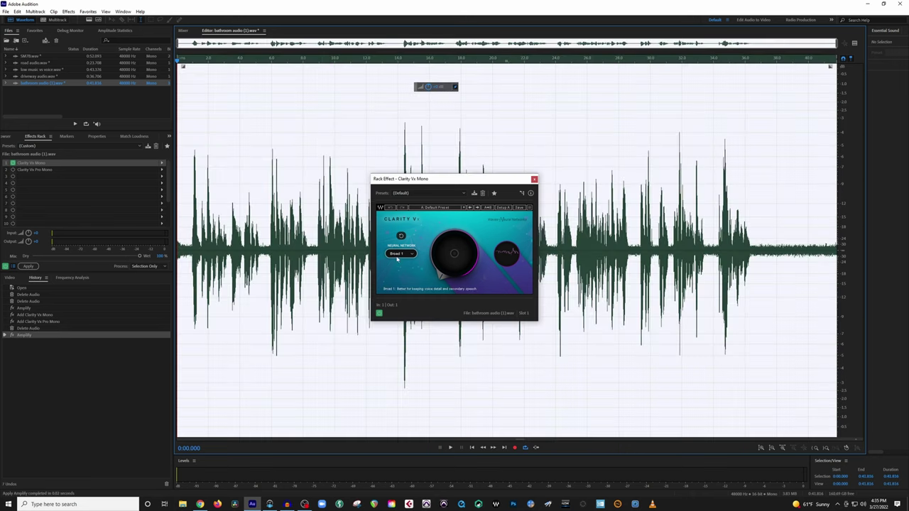
key("space")
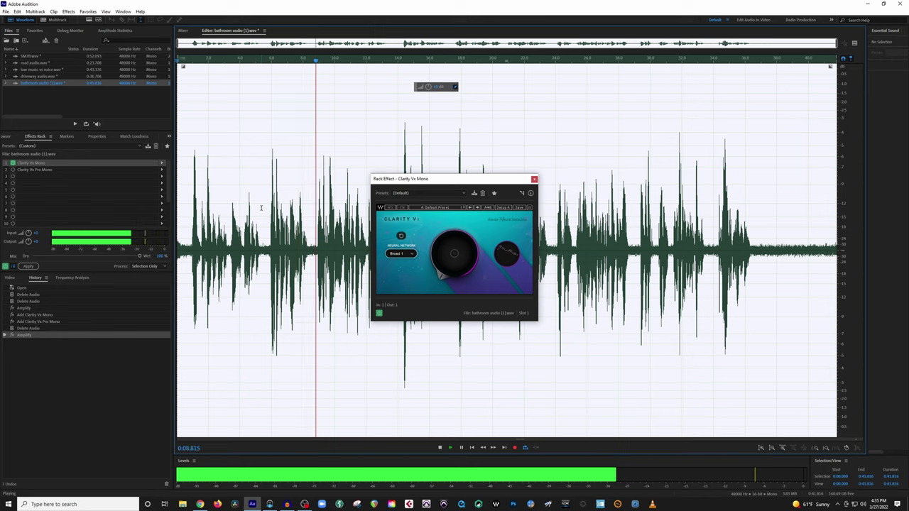
key("space")
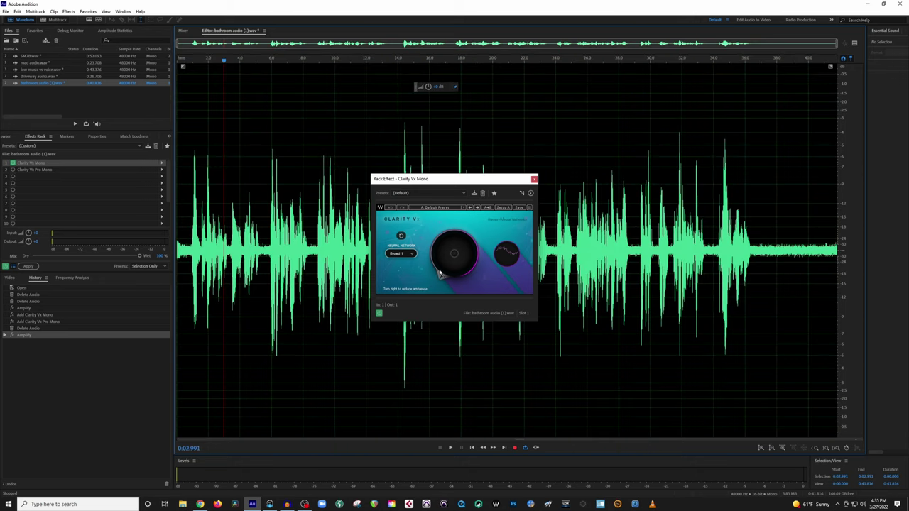
Step: Raise the Clarity Vx amount strongly while playing from about 0:03, and listen on with Broad 1 from about 0:20.8
key("space")
left_click_drag(454, 260, 455, 205)
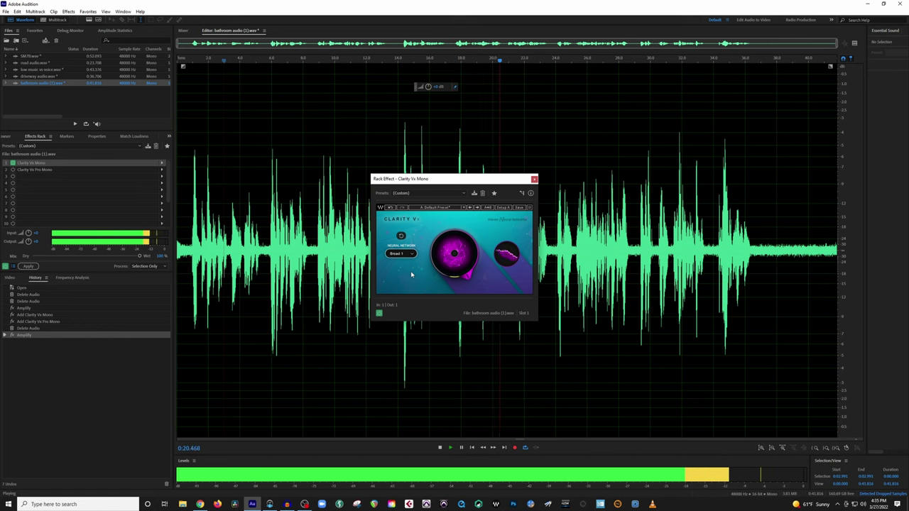
key("space")
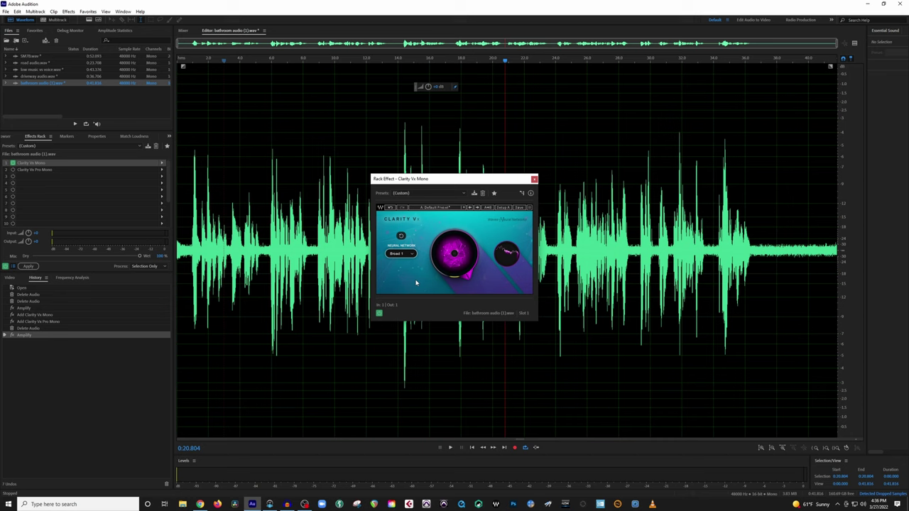
key("space")
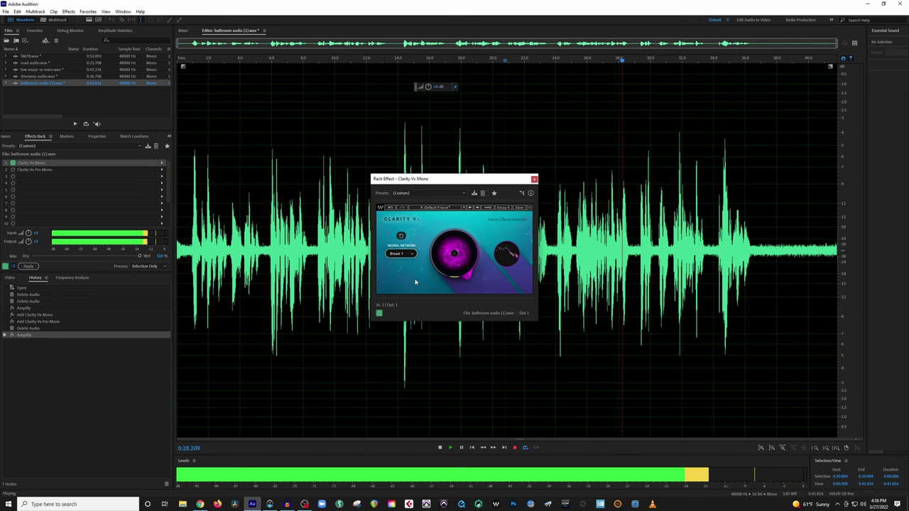
key("space")
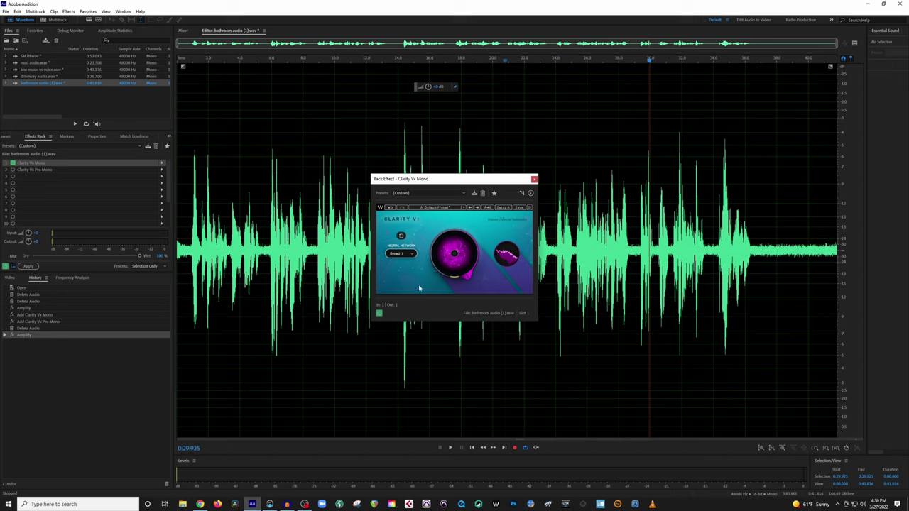
Step: Switch the Clarity Vx neural network to Broad 2 and listen to the bathroom audio from about 0:02.6
left_click(217, 220)
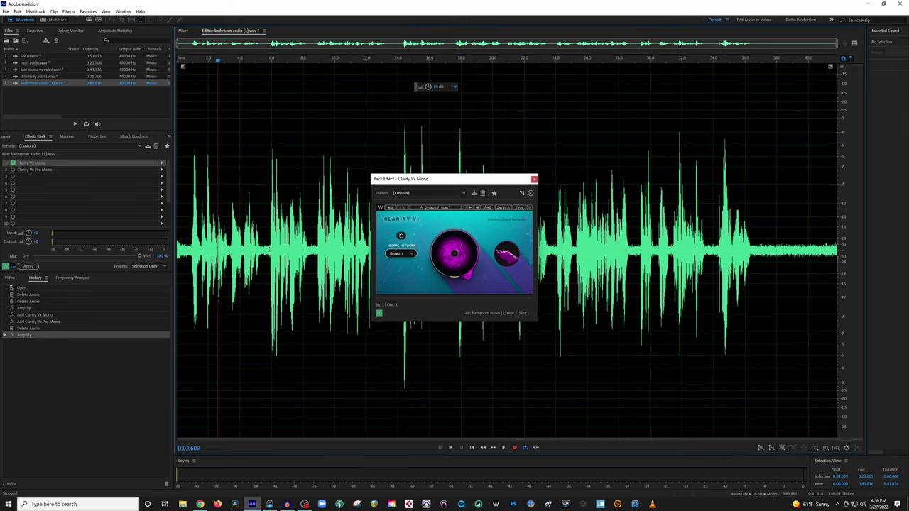
scroll(398, 256, "down", 1)
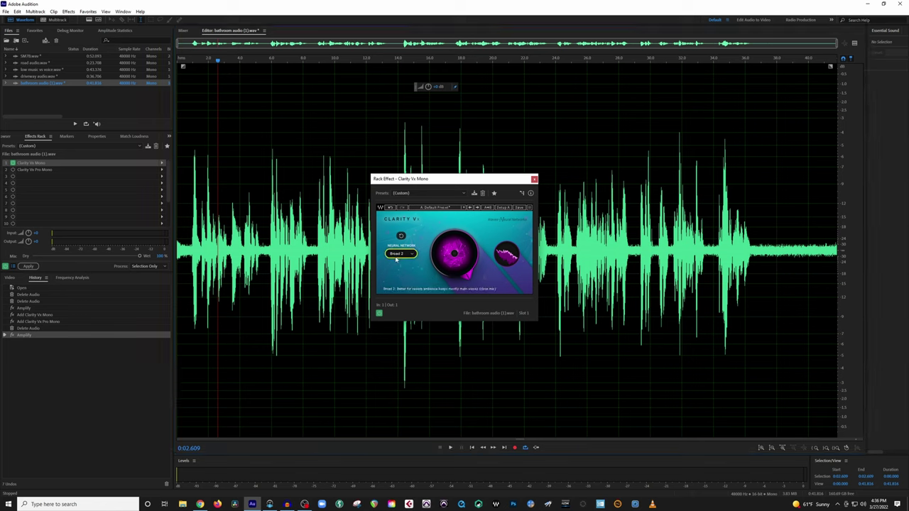
key("space")
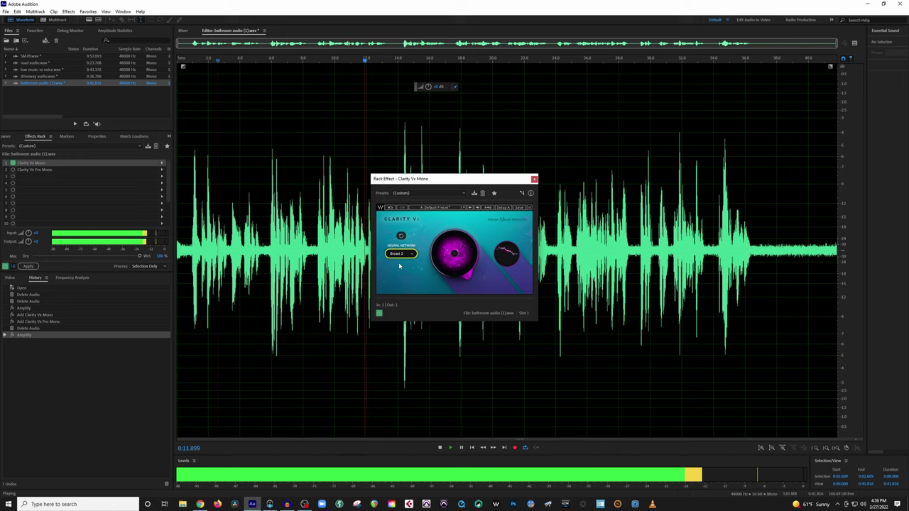
key("space")
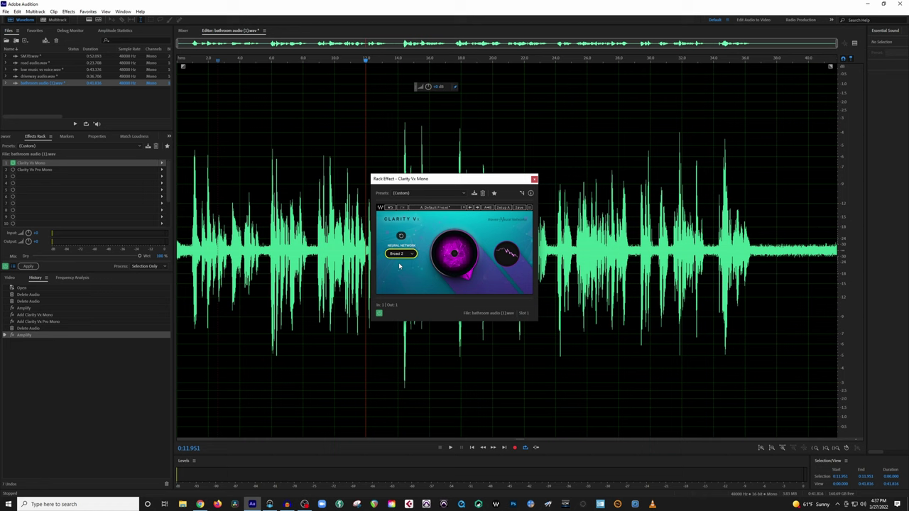
Step: Compare the Broad 1 and Broad 2 networks while playing from about 0:12, and stop with Broad 1 selected
key("space")
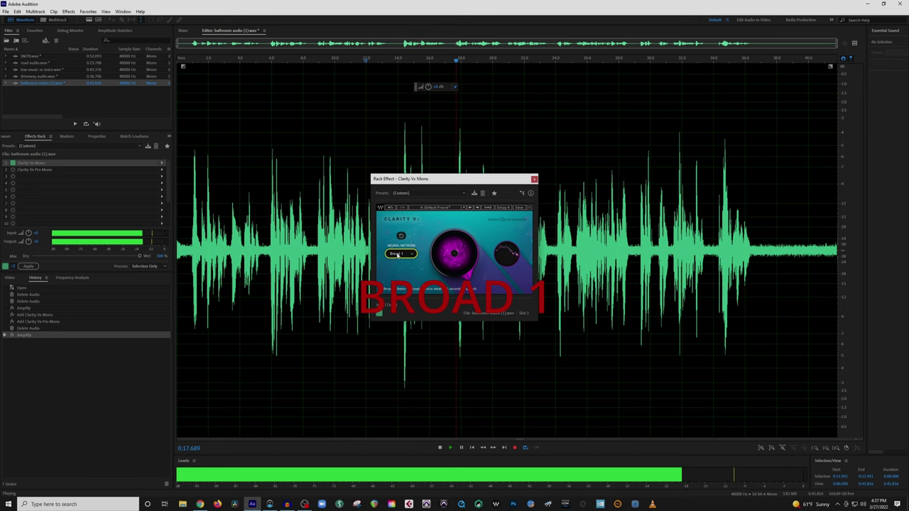
left_click(398, 254)
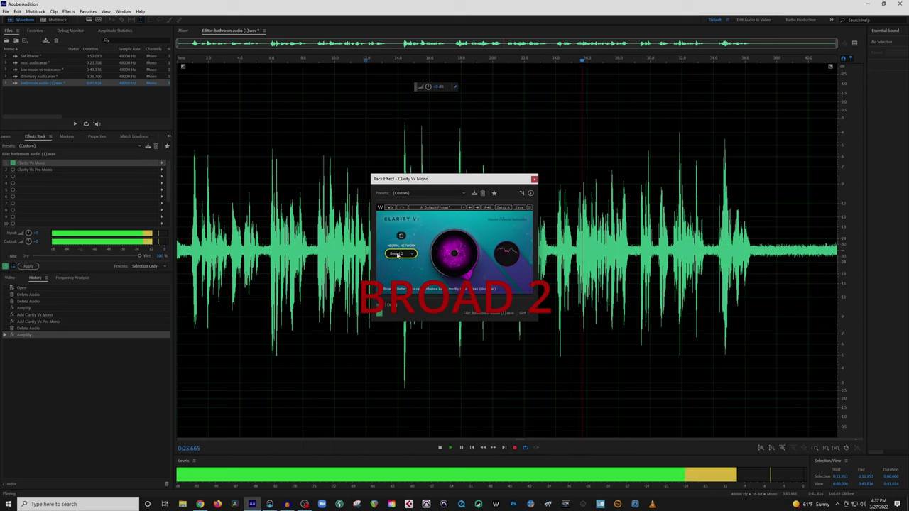
left_click(398, 254)
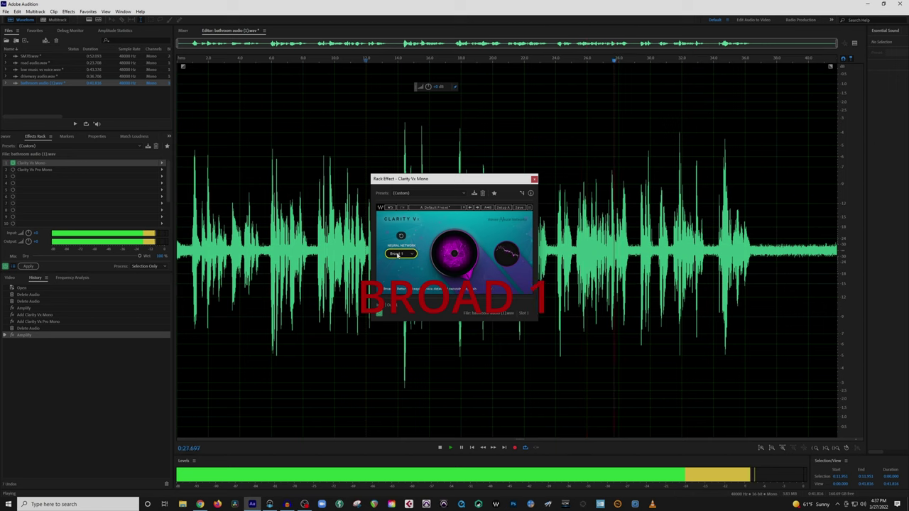
key("space")
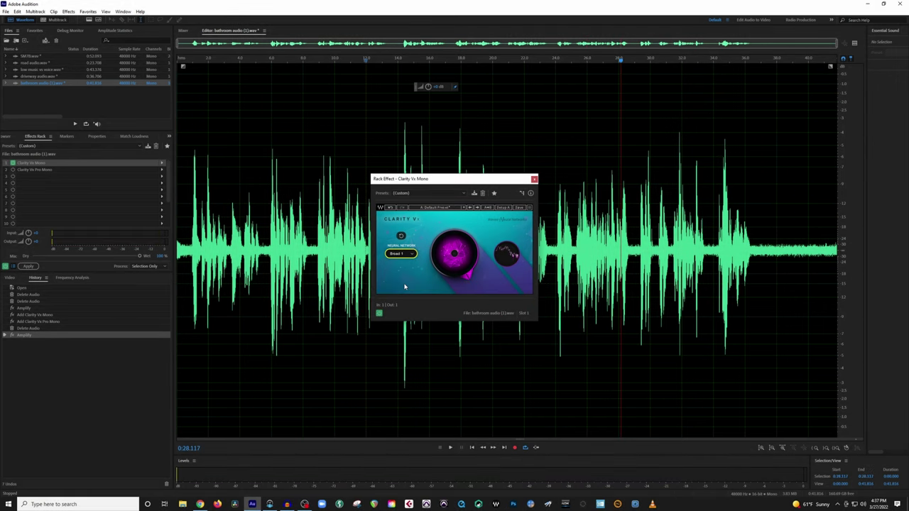
Step: Set the network to Broad 2, play from about 0:05.2, switch to Broad 1 and back to Broad 2, and stop
mouse_move(398, 256)
scroll(400, 257, "down", 1)
left_click(258, 58)
key("space")
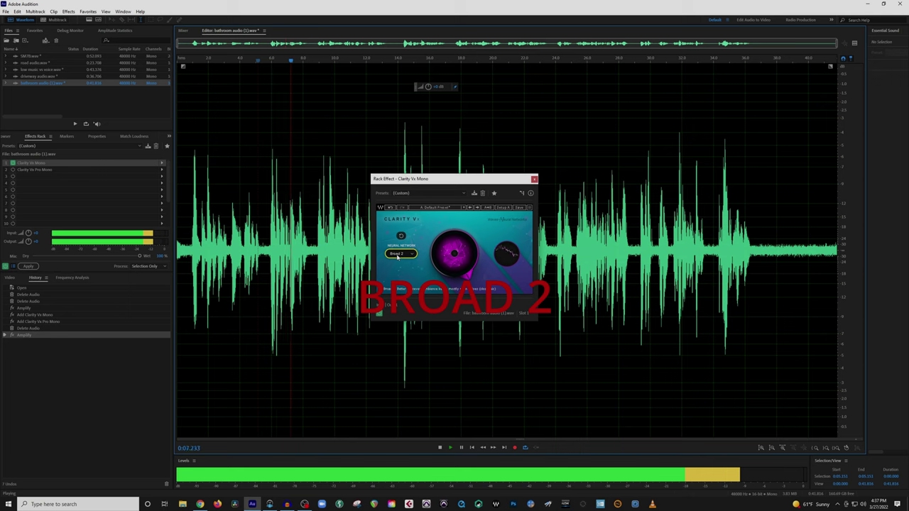
scroll(398, 258, "up", 1)
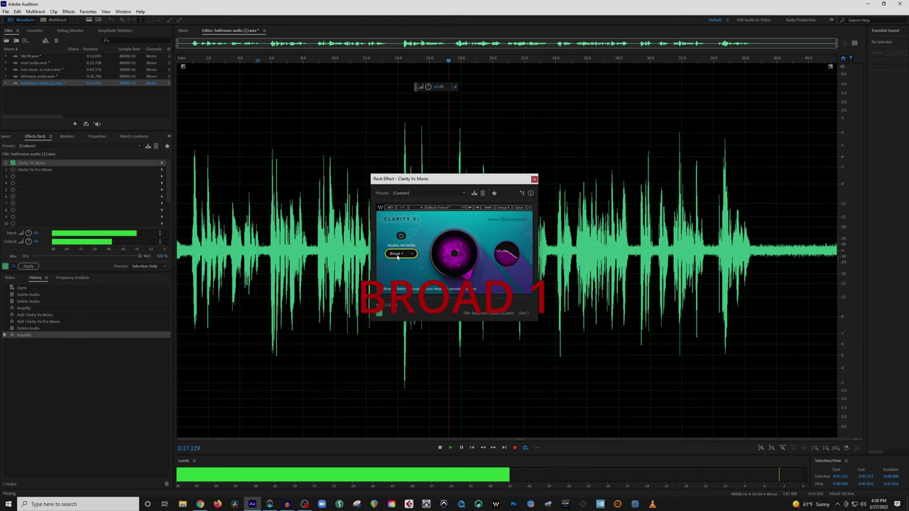
scroll(397, 258, "down", 1)
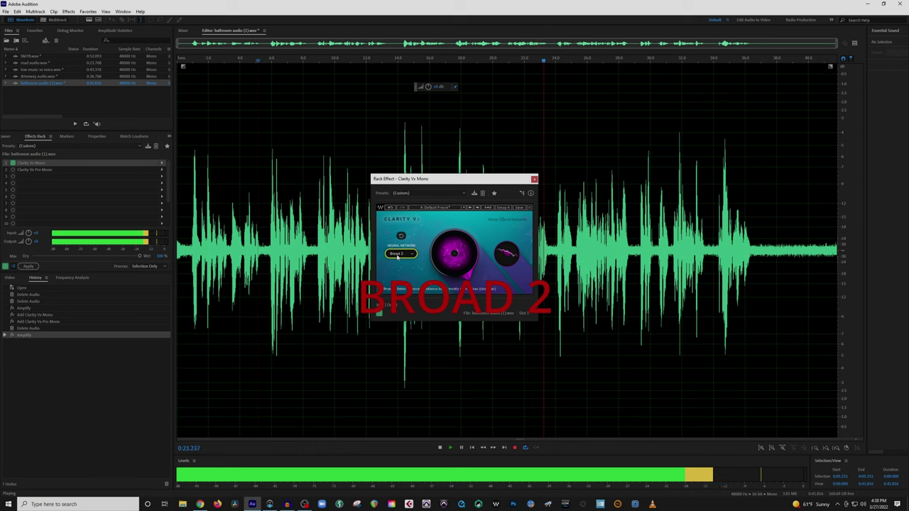
key("space")
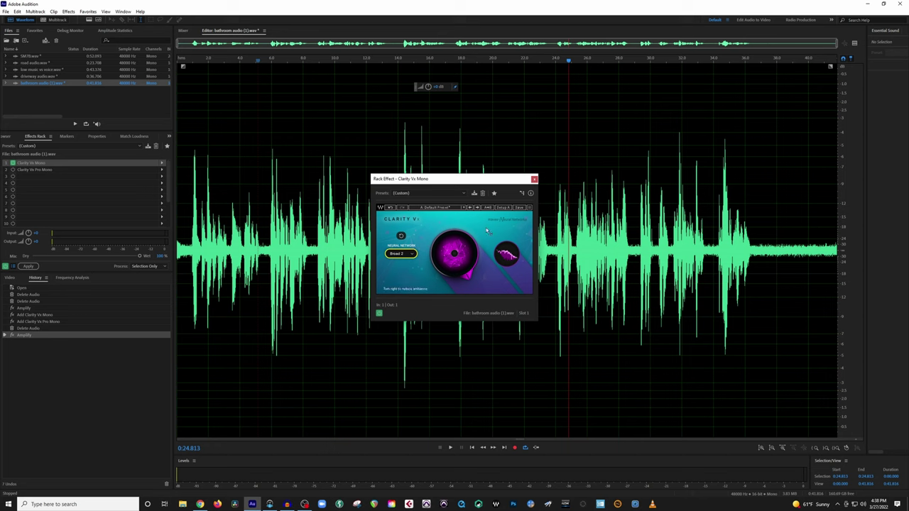
Step: Close Clarity Vx, open Clarity Vx Pro on the bathroom audio, and turn its main amount well toward Voice
left_click(534, 179)
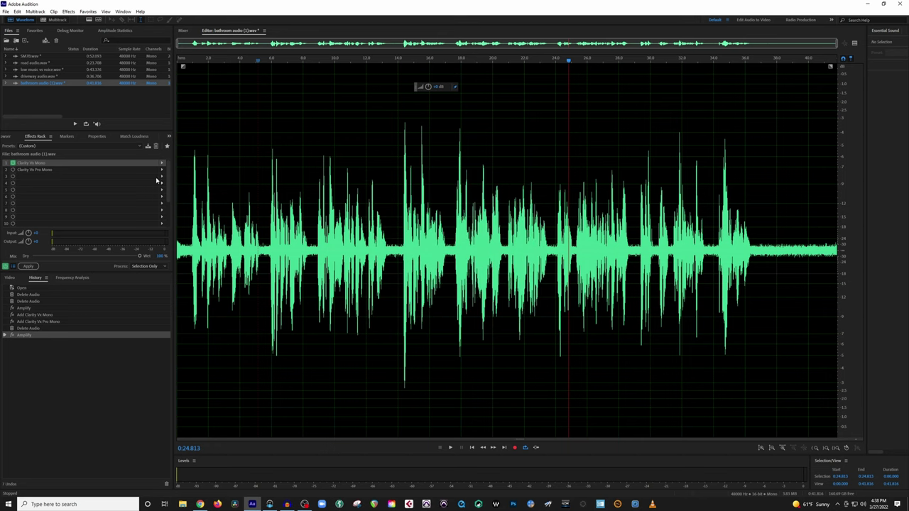
double_click(30, 170)
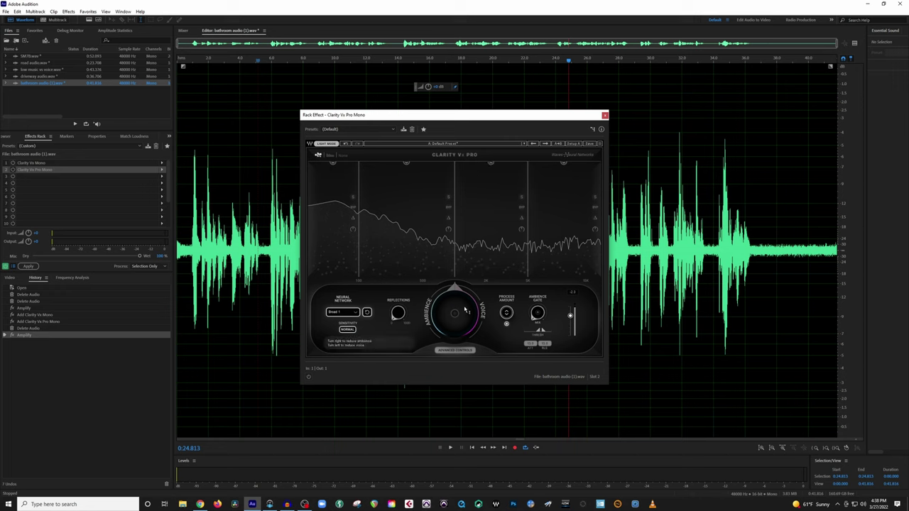
left_click_drag(467, 300, 475, 325)
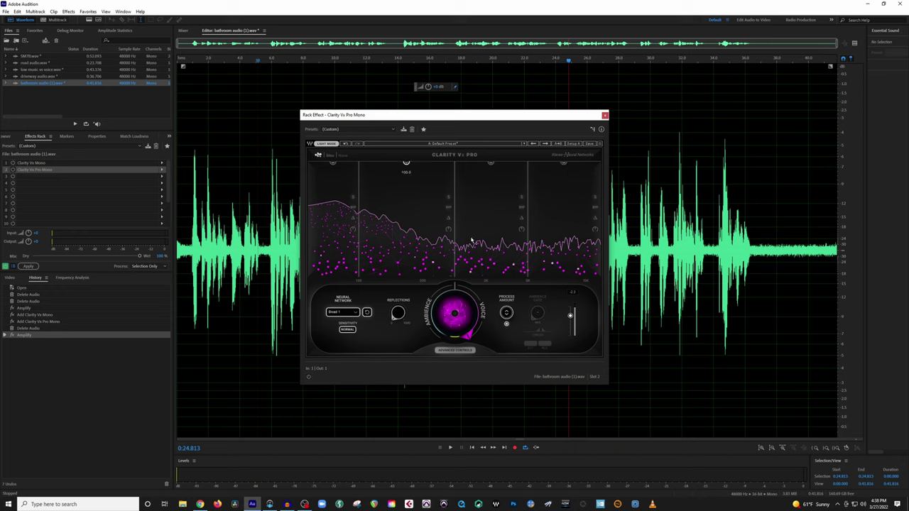
Step: Solo the lowest band, play from about 0:02.5 with Clarity Vx Pro switched on, try different band amounts, and bypass the band
left_click(353, 197)
left_click(215, 205)
key("space")
left_click_drag(338, 218, 332, 274)
left_click(308, 376)
left_click_drag(332, 276, 332, 220)
key("space")
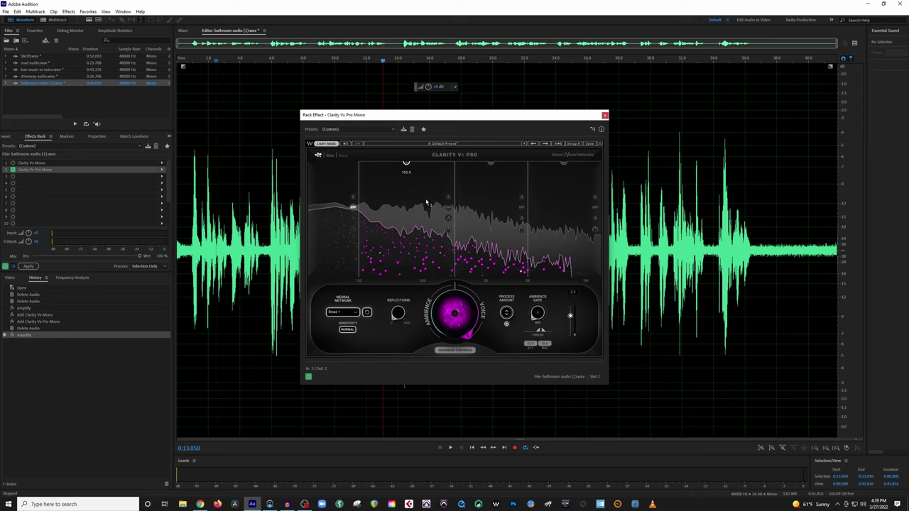
Step: Lower the second band's amount to 0, play from about 0:13, raise the soloed band's amount to about 43, and stop
left_click_drag(406, 183, 406, 276)
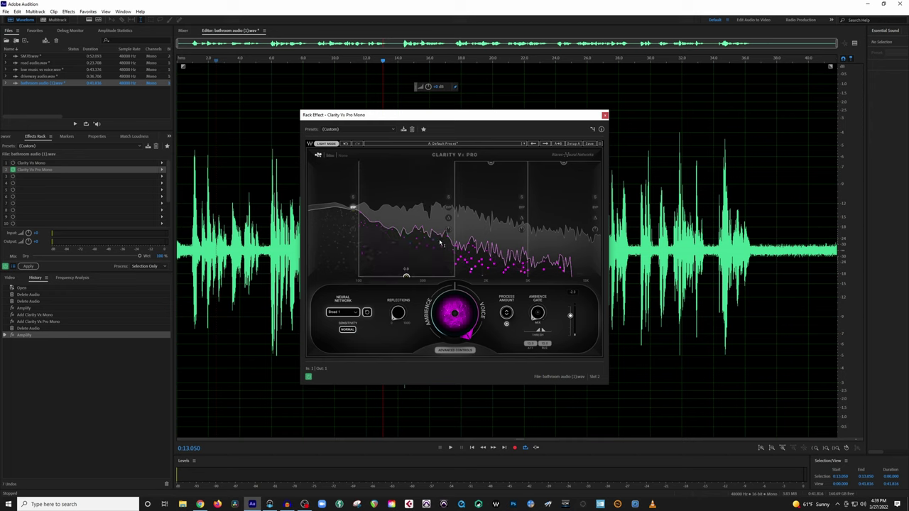
key("space")
left_click_drag(406, 275, 406, 227)
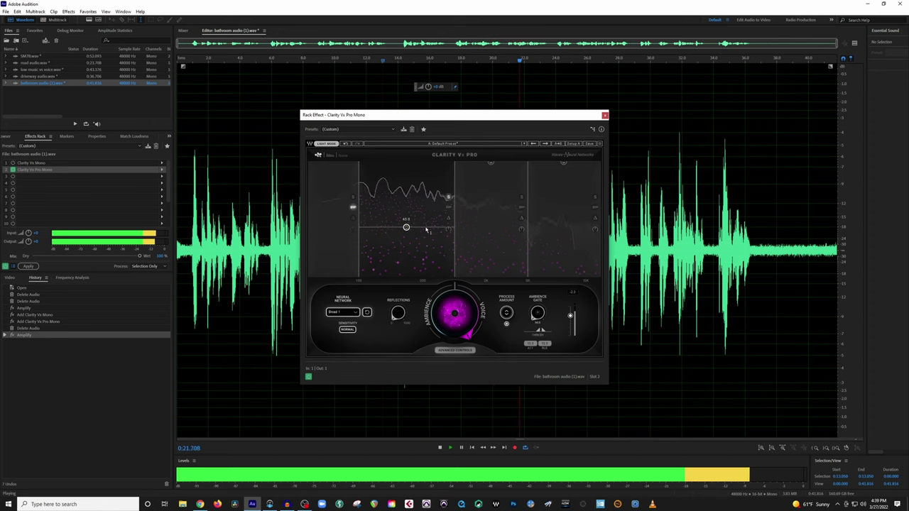
key("space")
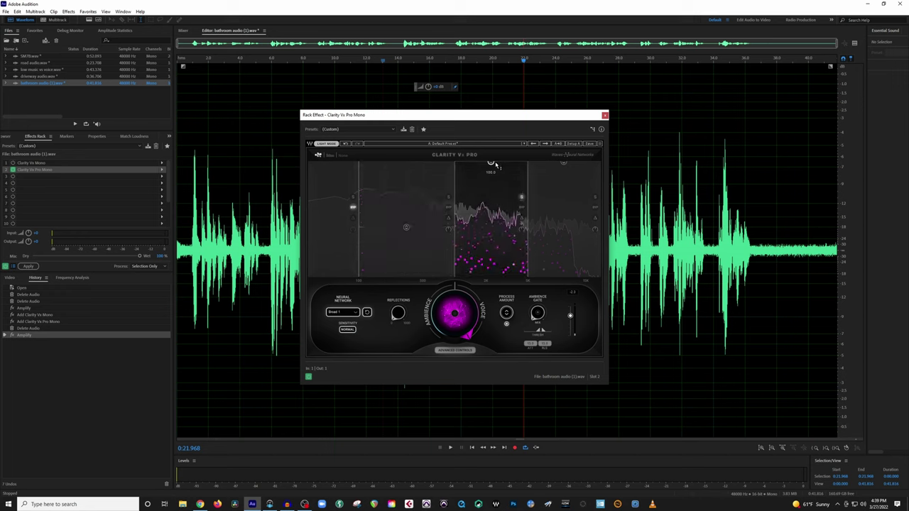
Step: Set the soloed third band's amount to about 61, play the recording to hear that band, and stop
left_click_drag(491, 163, 491, 206)
key("space")
key("space")
Step: Set the soloed highest band's amount to about 42, play from 0:04 to hear it, and stop
left_click(239, 235)
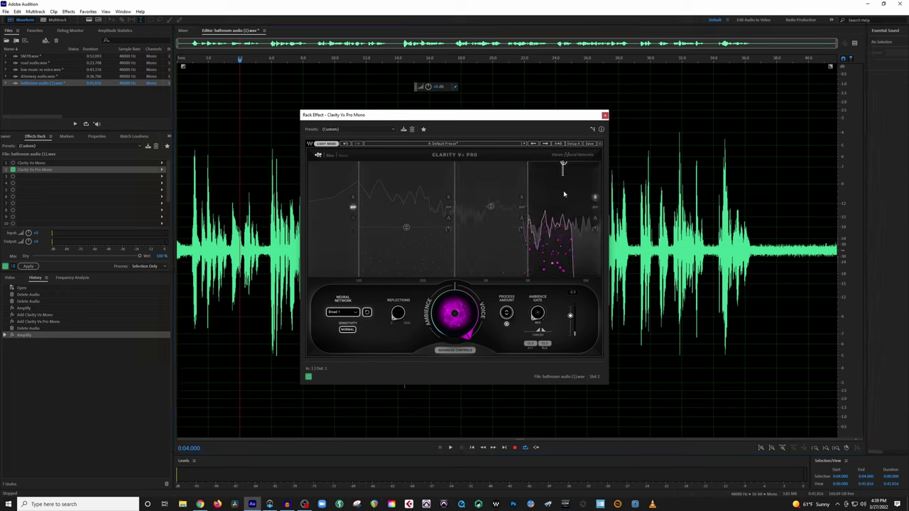
left_click_drag(563, 246, 563, 228)
key("space")
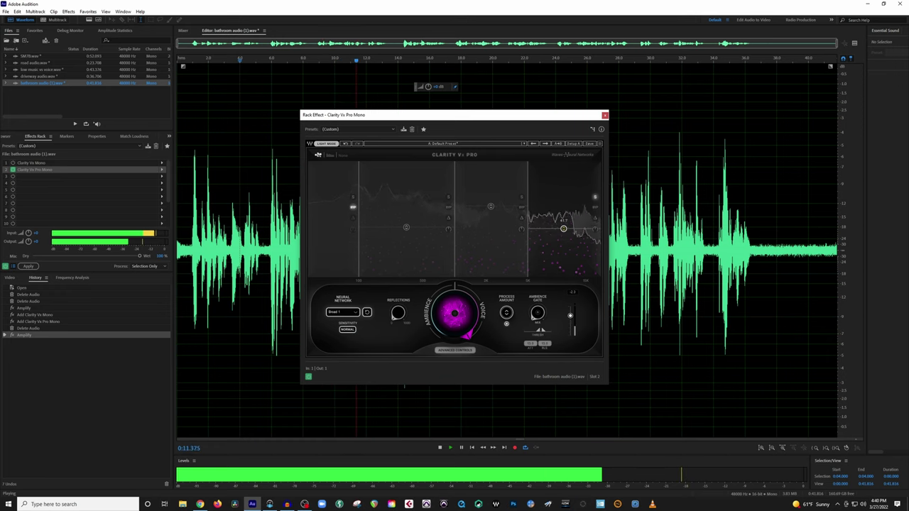
key("space")
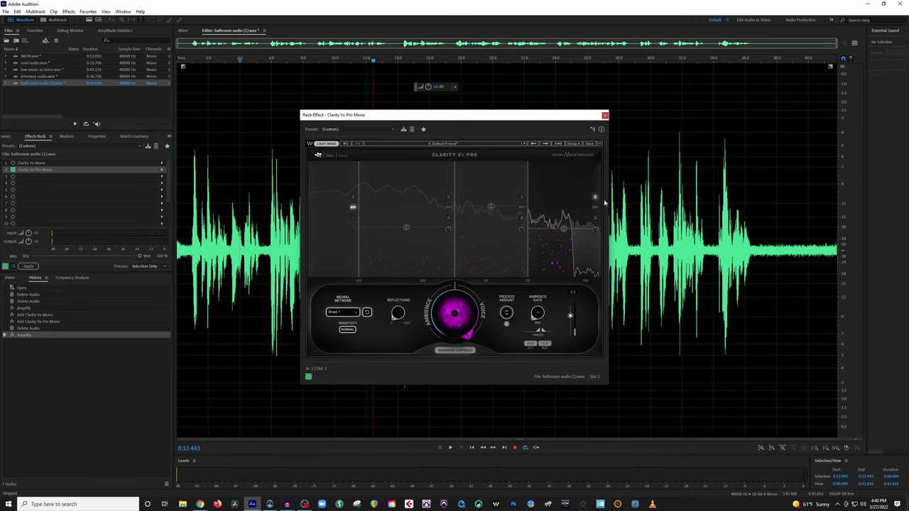
Step: Play all bands from about 0:04.5, comparing Clarity Vx Pro bypassed and active, and stop with the effect on
left_click(249, 241)
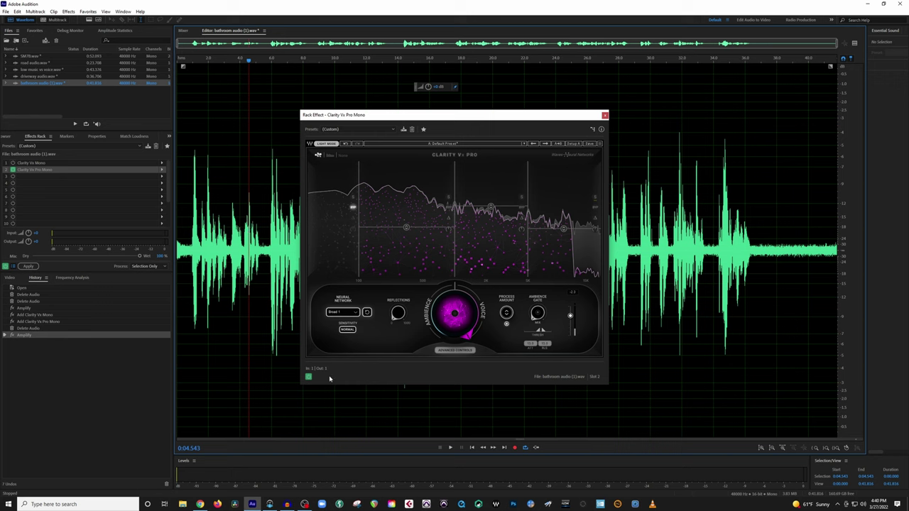
left_click(309, 377)
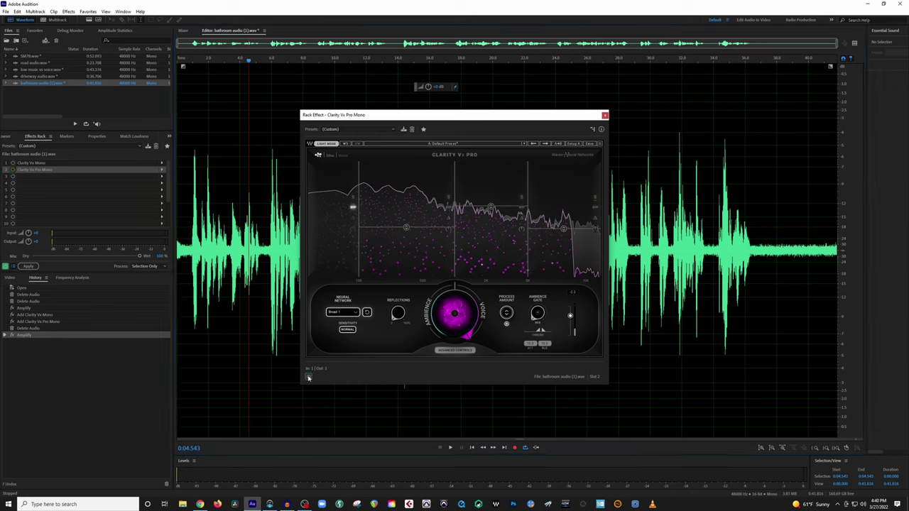
key("space")
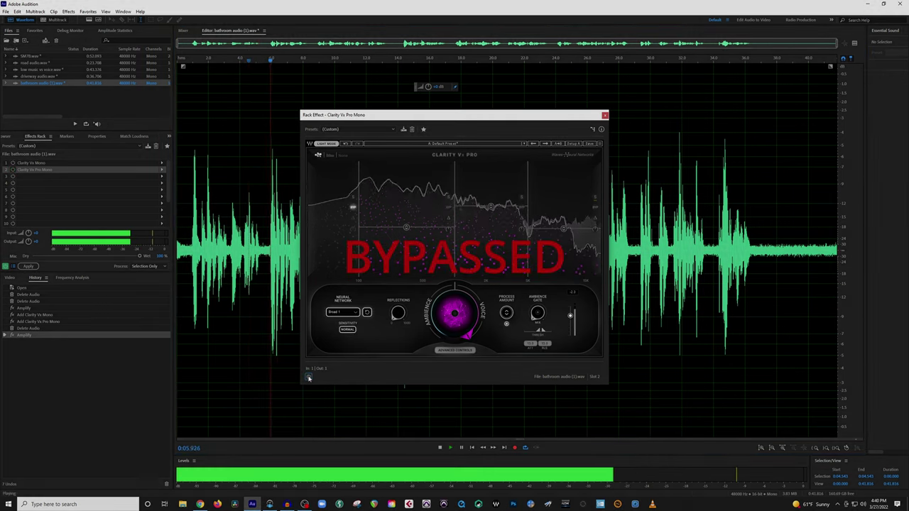
left_click(308, 377)
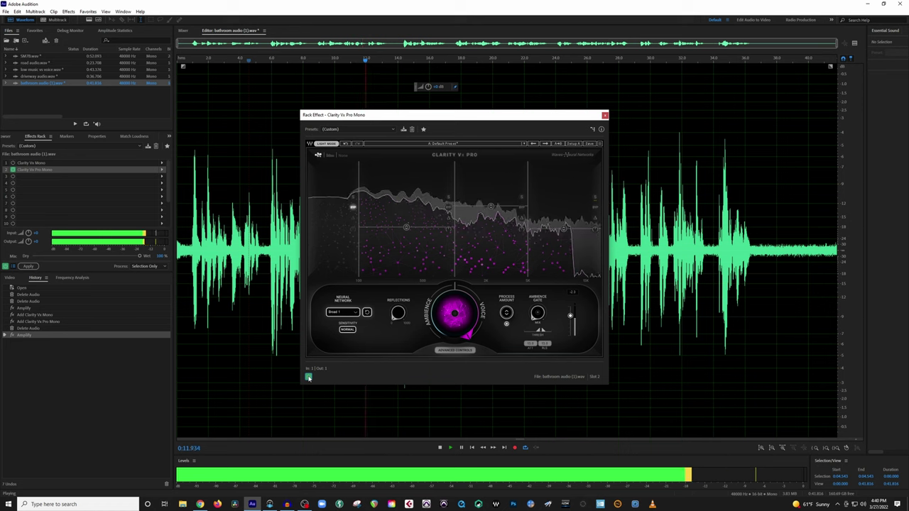
left_click(308, 377)
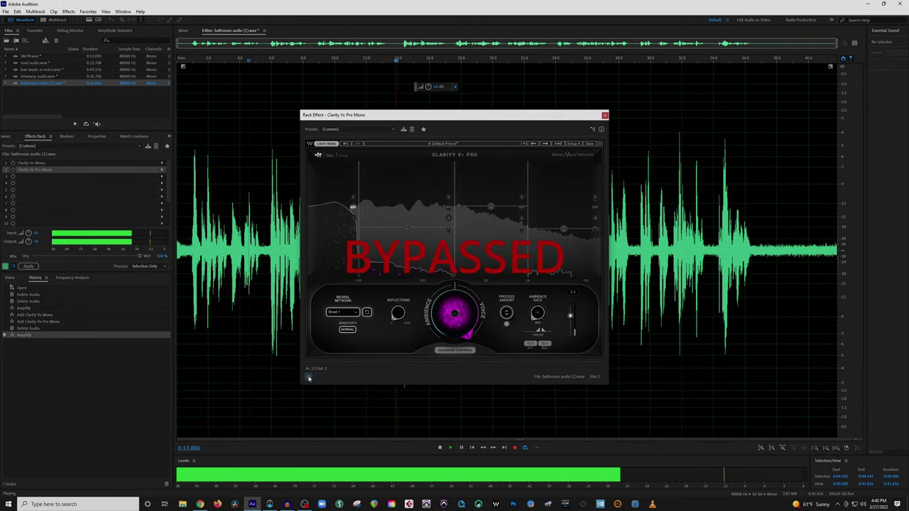
left_click(309, 377)
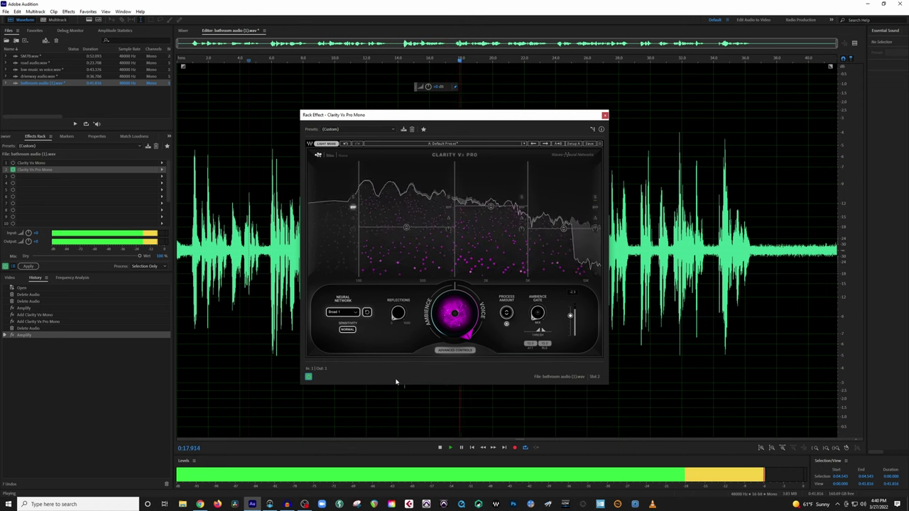
key("space")
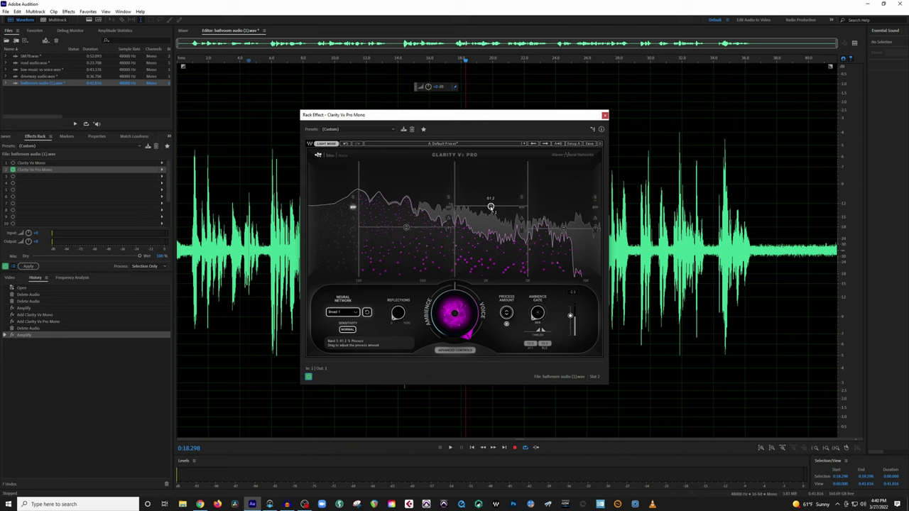
Step: During playback from about 0:18, raise the amounts of the third, second and highest bands, and stop
key("space")
left_click_drag(490, 205, 490, 186)
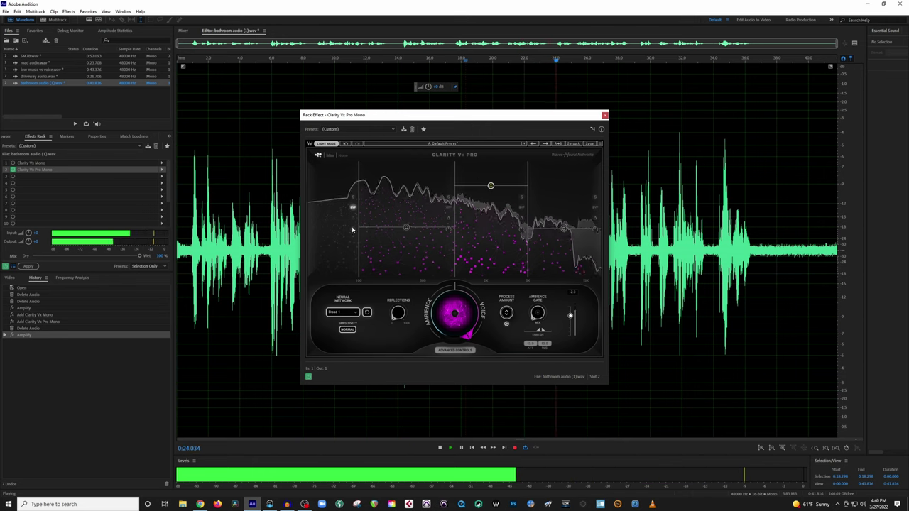
left_click_drag(395, 225, 405, 189)
left_click_drag(563, 229, 563, 206)
key("space")
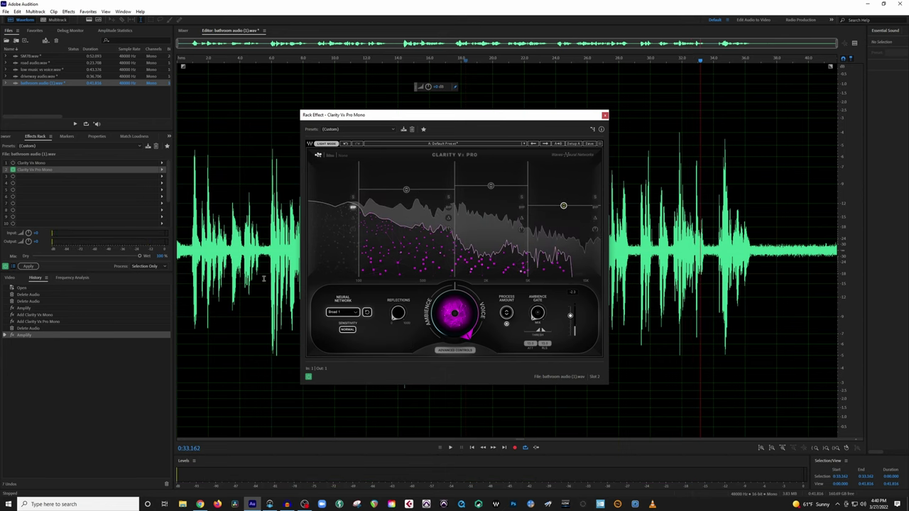
Step: Play from about 0:01.3, compare the Broad 1, Broad 1 HF and Broad 2 networks, and stop with Broad 1 selected
left_click(355, 316)
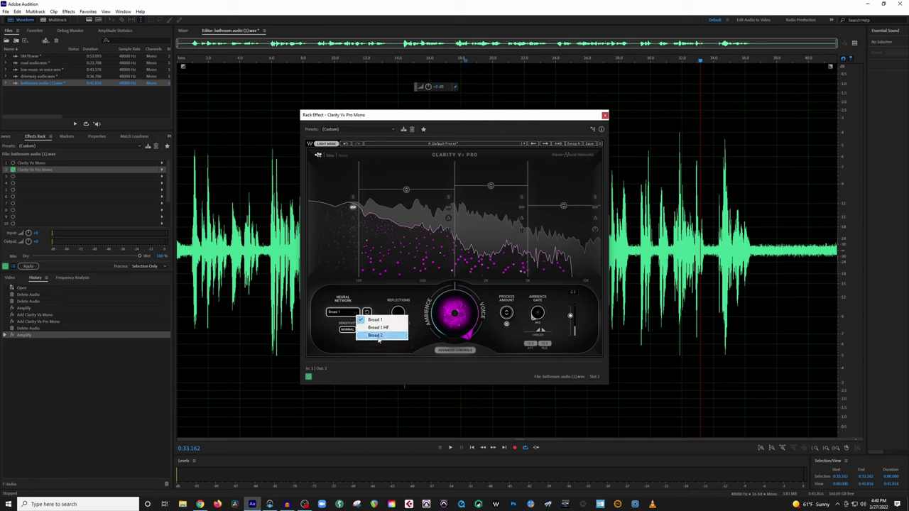
left_click(378, 328)
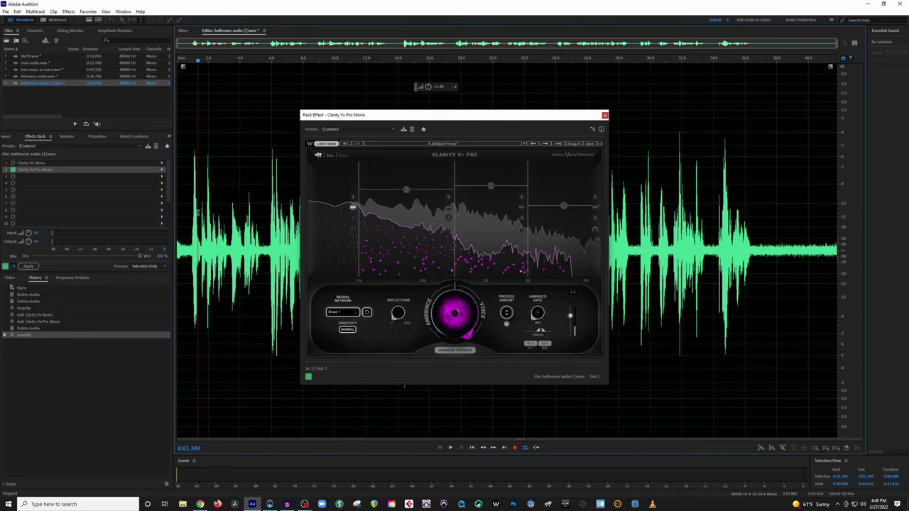
key("space")
left_click(355, 314)
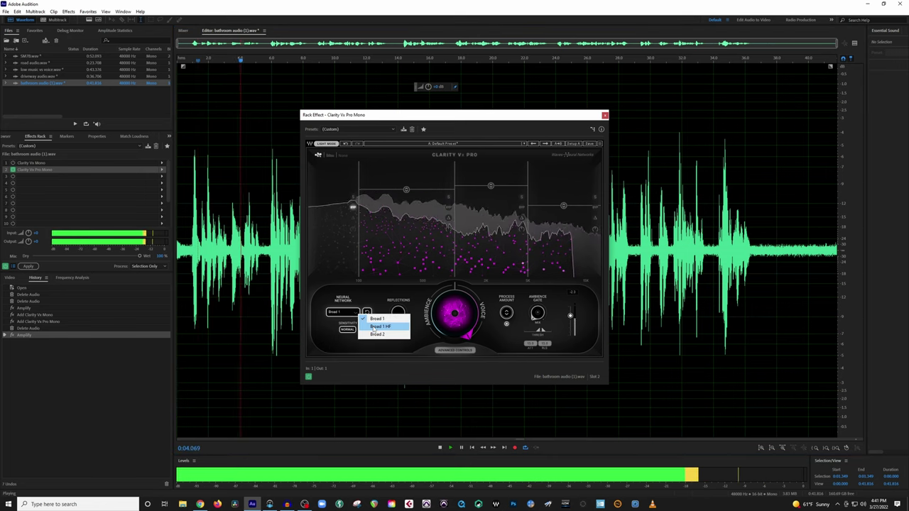
left_click(380, 326)
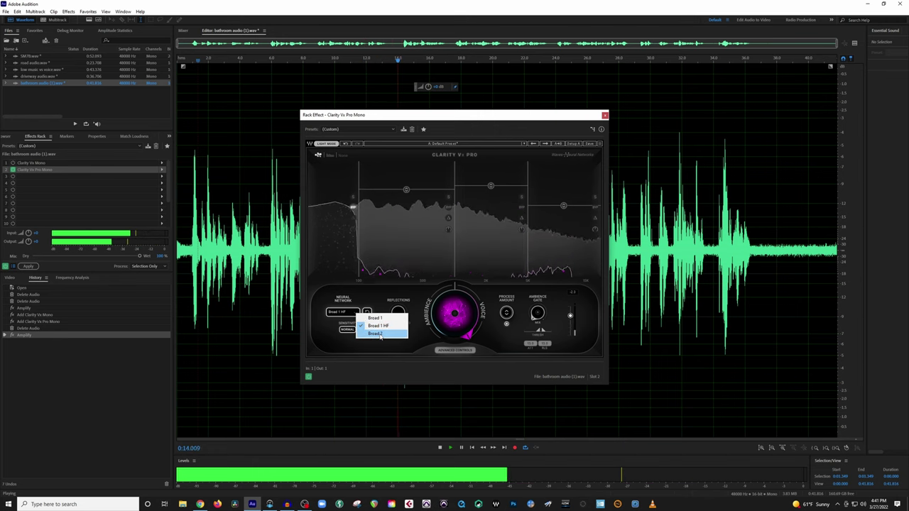
left_click(381, 335)
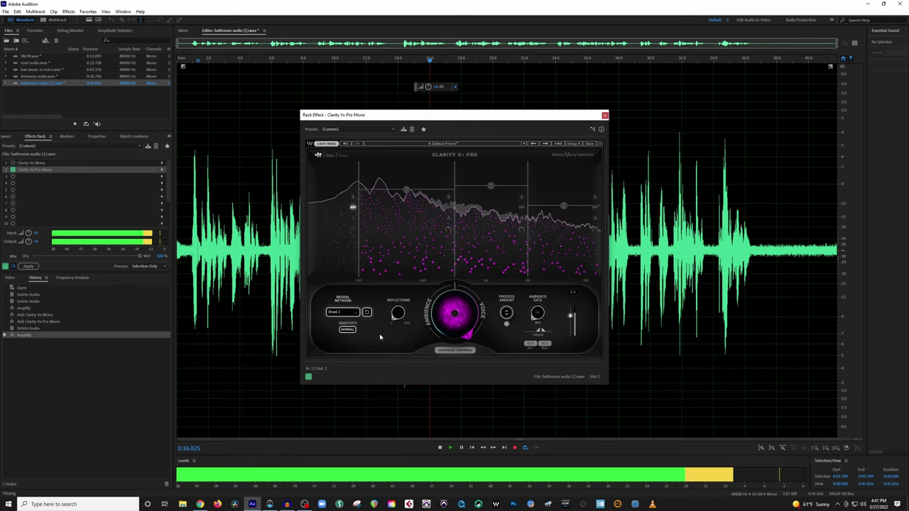
left_click(345, 312)
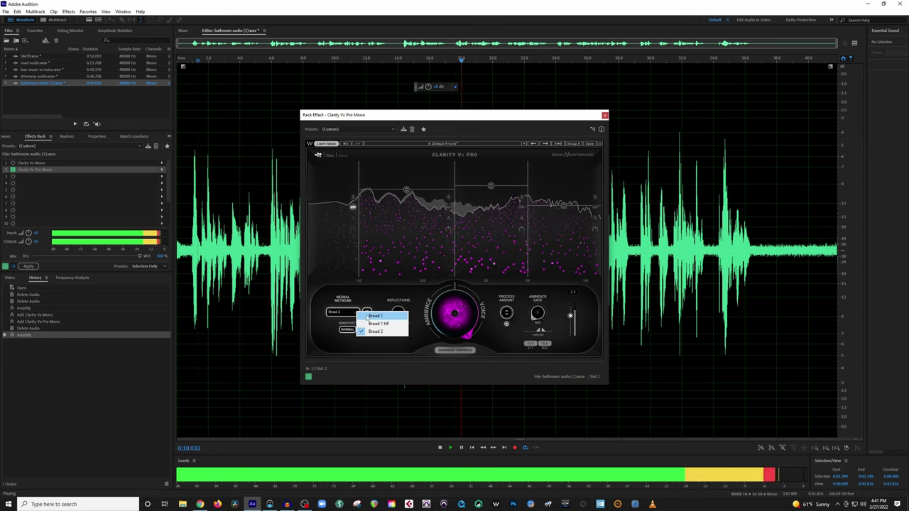
left_click(375, 315)
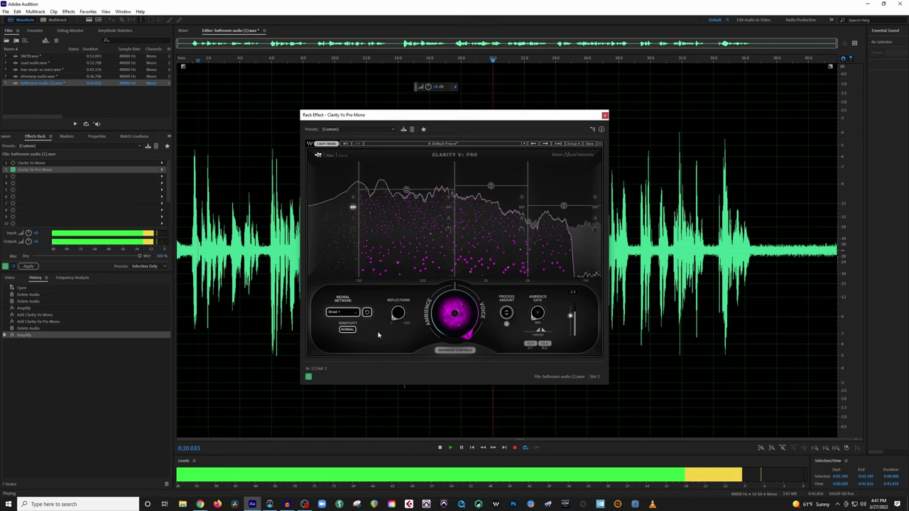
key("space")
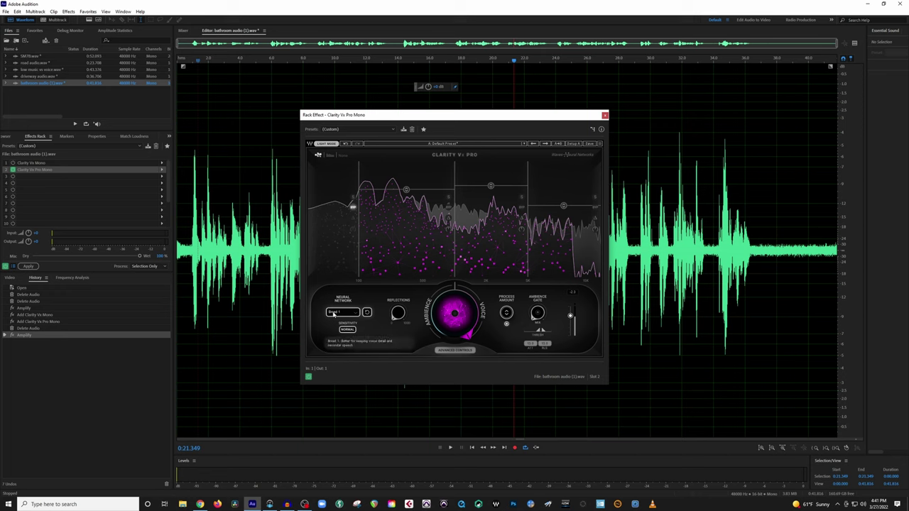
Step: With all band amounts at 100, play from about 0:02.4, switch from Broad 1 to Broad 1 HF and Broad 2, and stop
left_click(354, 317)
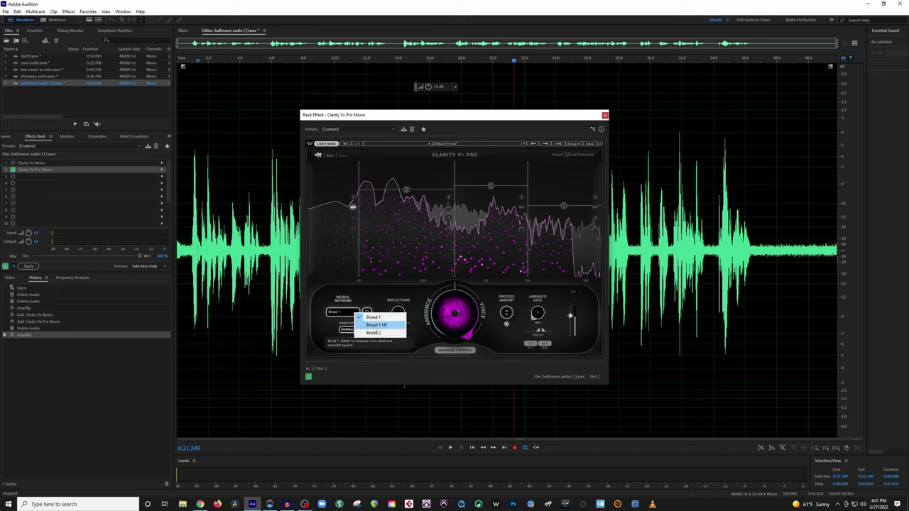
left_click(411, 333)
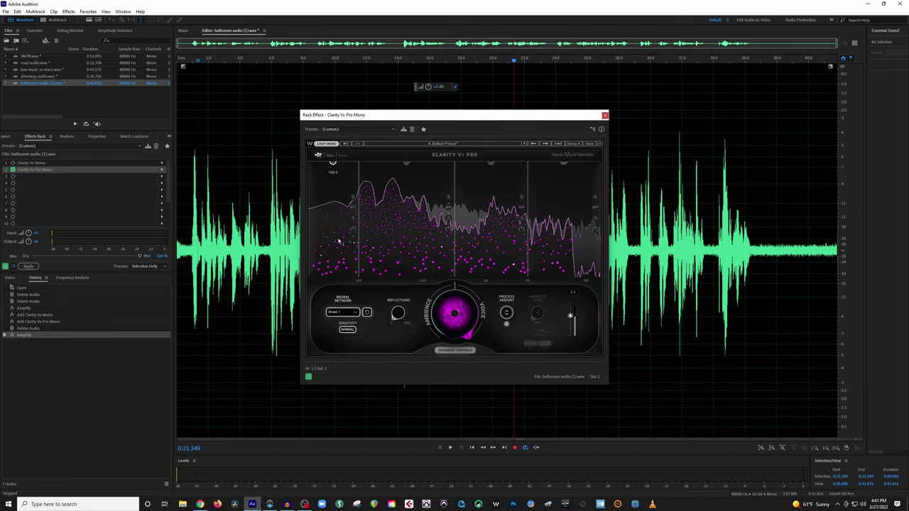
left_click(214, 299)
key("space")
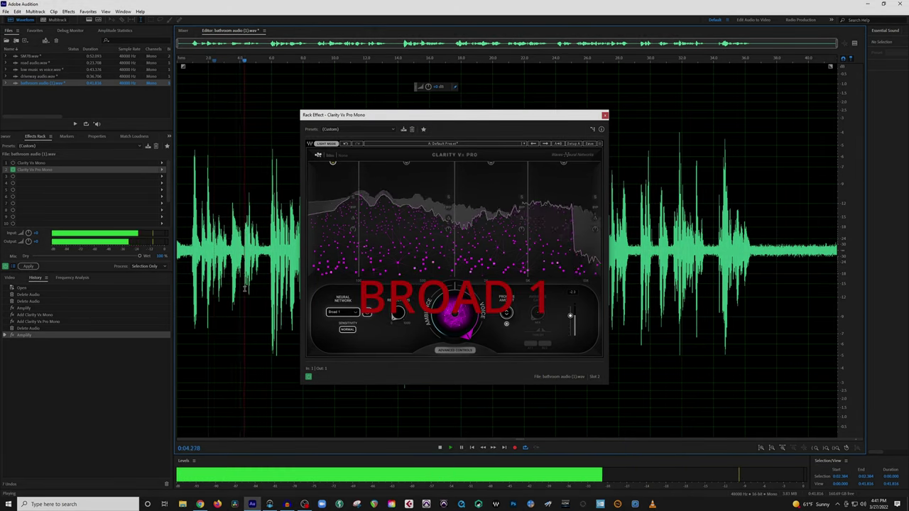
left_click(341, 313)
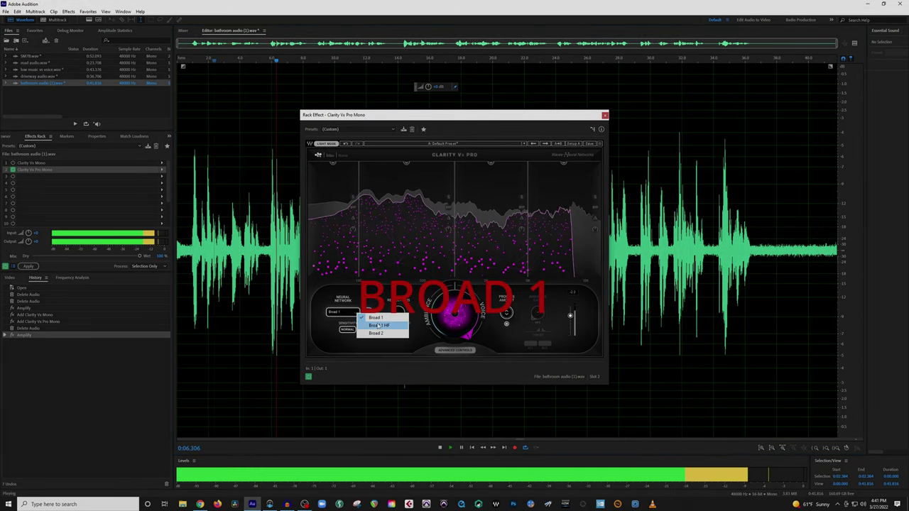
left_click(379, 325)
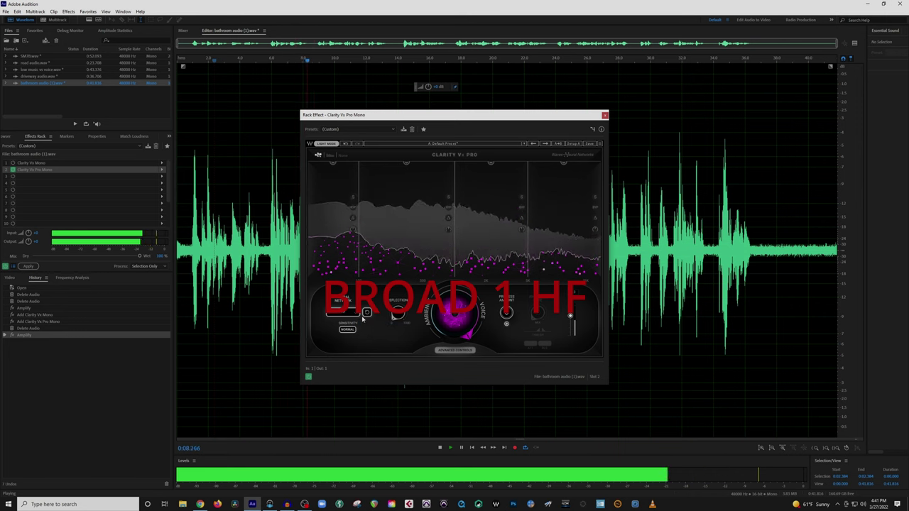
left_click(359, 317)
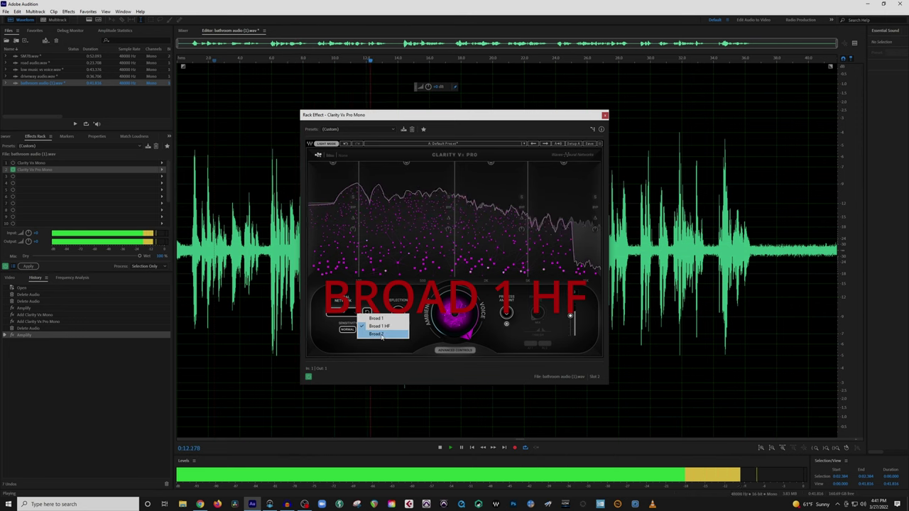
left_click(380, 334)
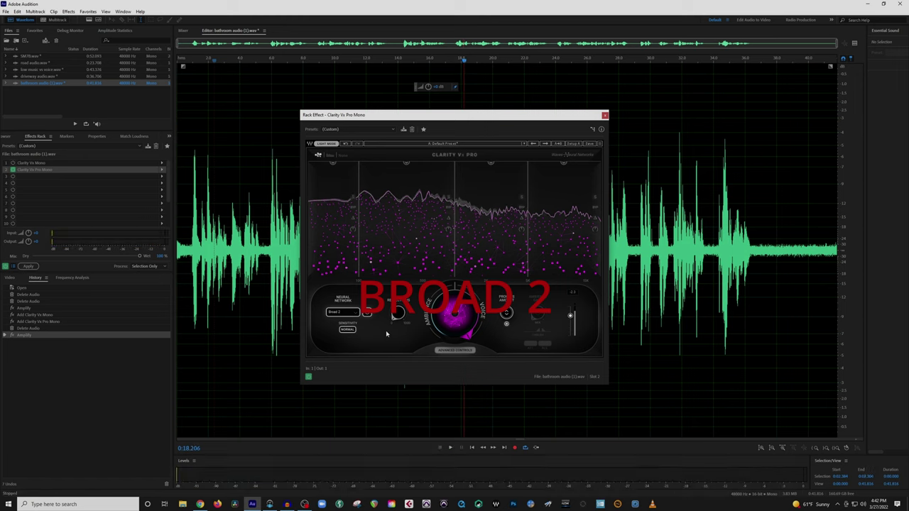
key("space")
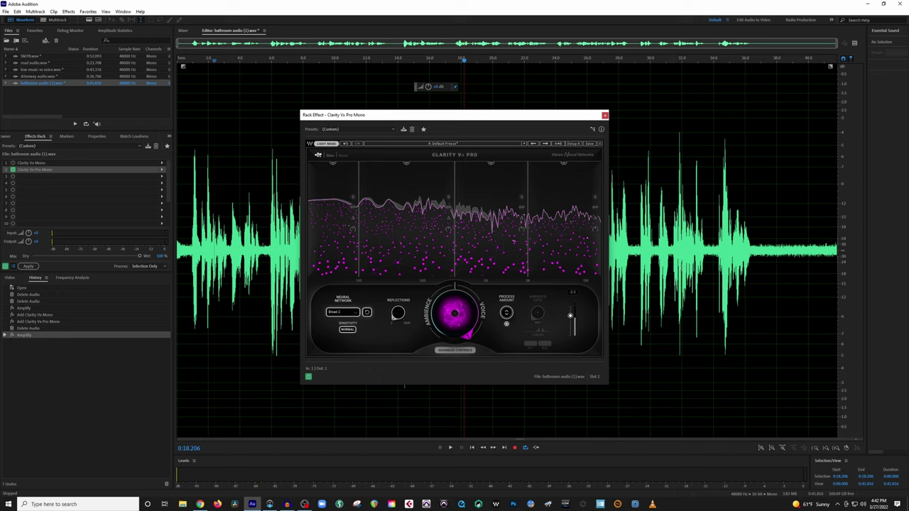
Step: Close Clarity Vx Pro, open low music vs voice.wav, and play it from the start with Clarity Vx switched on and its window open
left_click(605, 115)
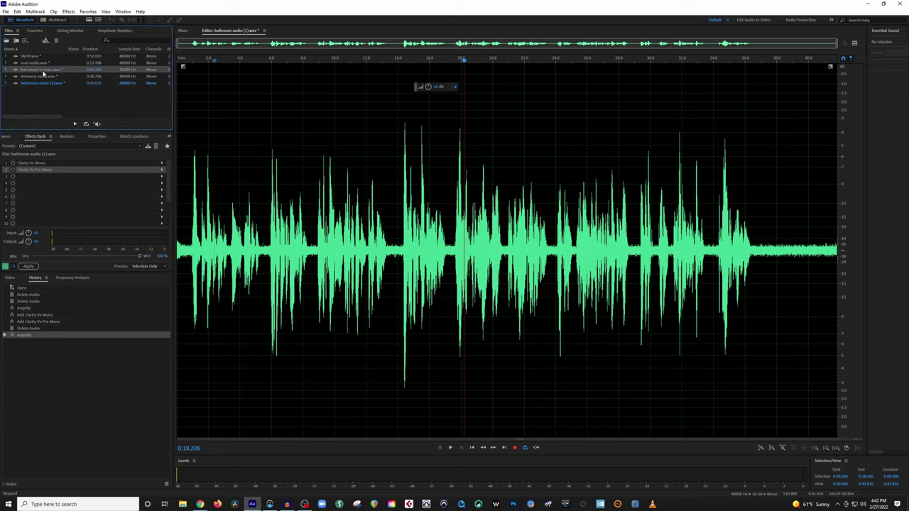
double_click(41, 71)
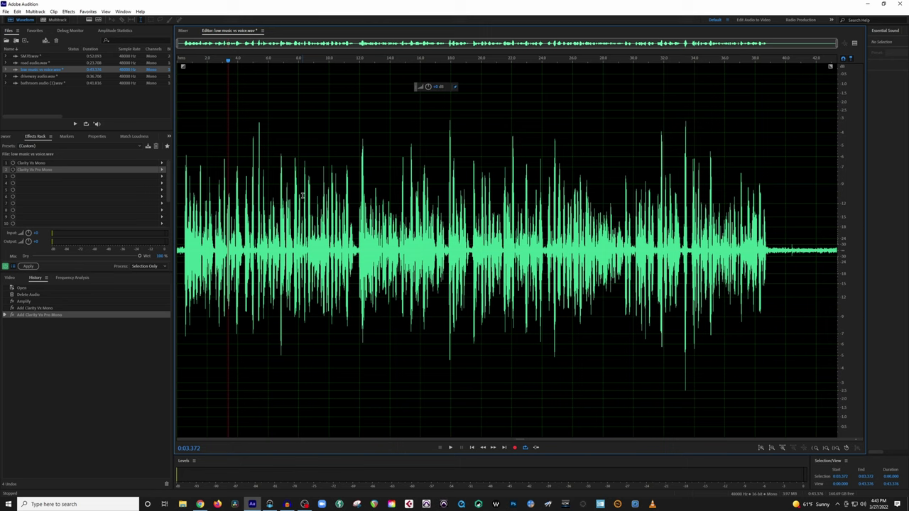
left_click(13, 164)
double_click(30, 163)
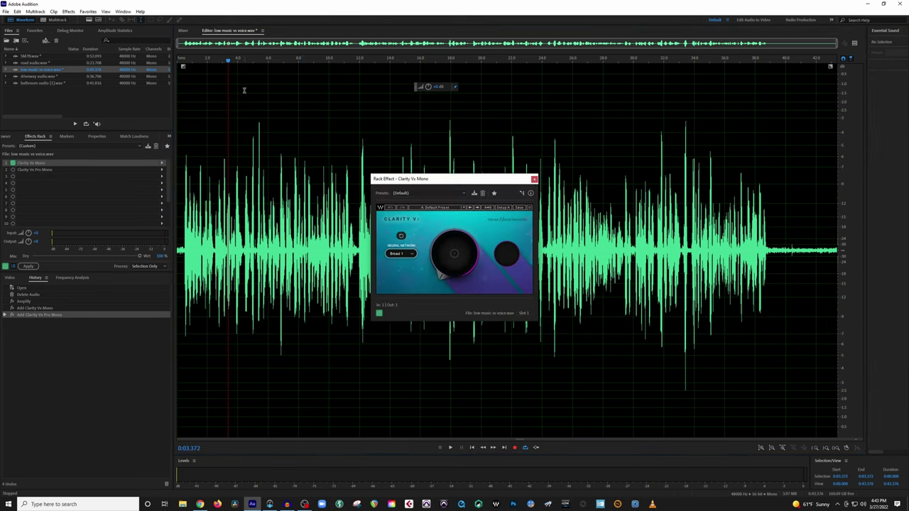
key("space")
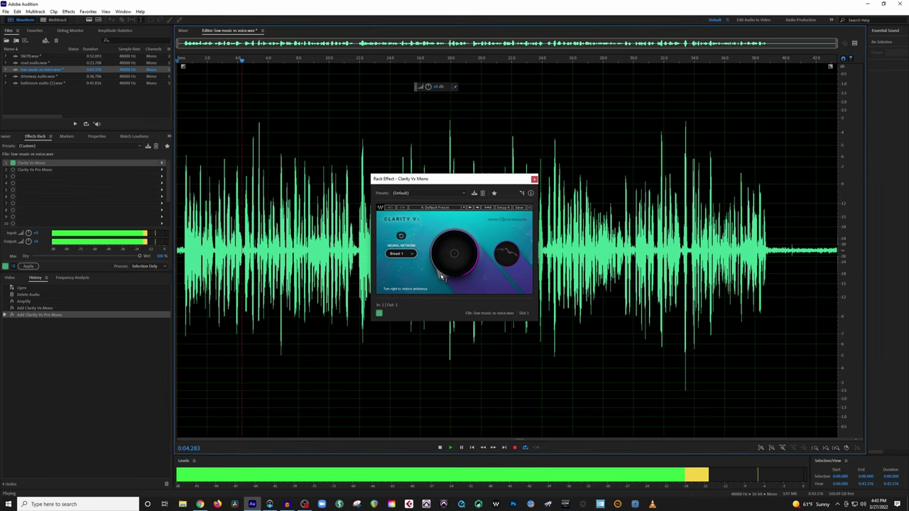
Step: Turn the Clarity Vx noise reduction up to its maximum during playback and stop at about 0:20.8
left_click_drag(433, 264, 435, 64)
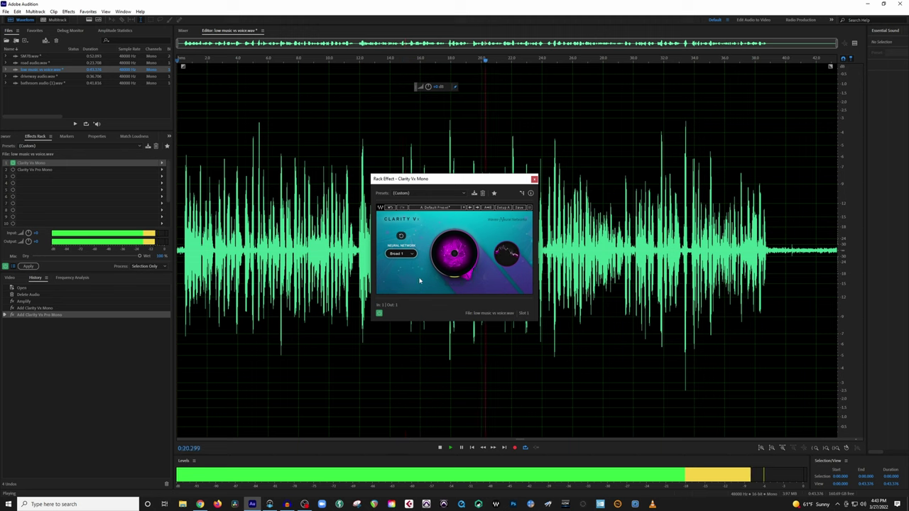
key("space")
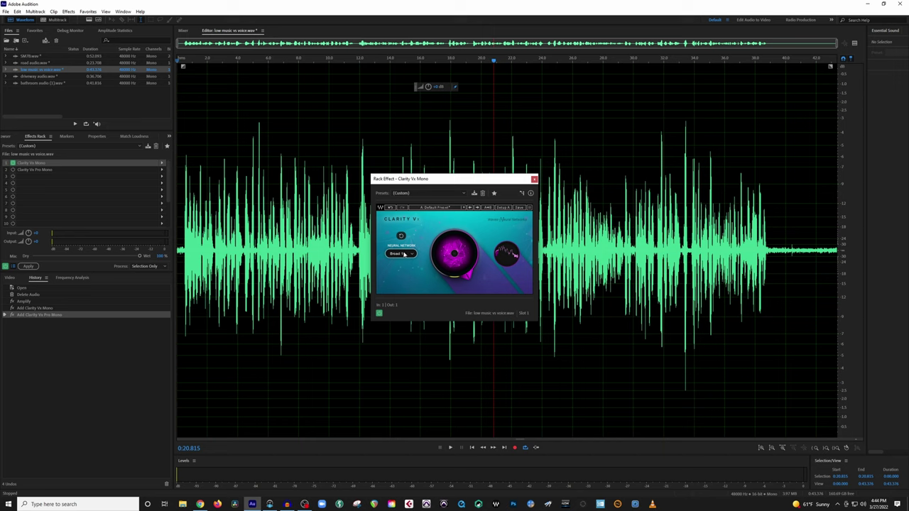
Step: Play from about 0:03.1, alternate the neural network between Broad 2 and Broad 1, and stop with Broad 2 selected
left_click(225, 233)
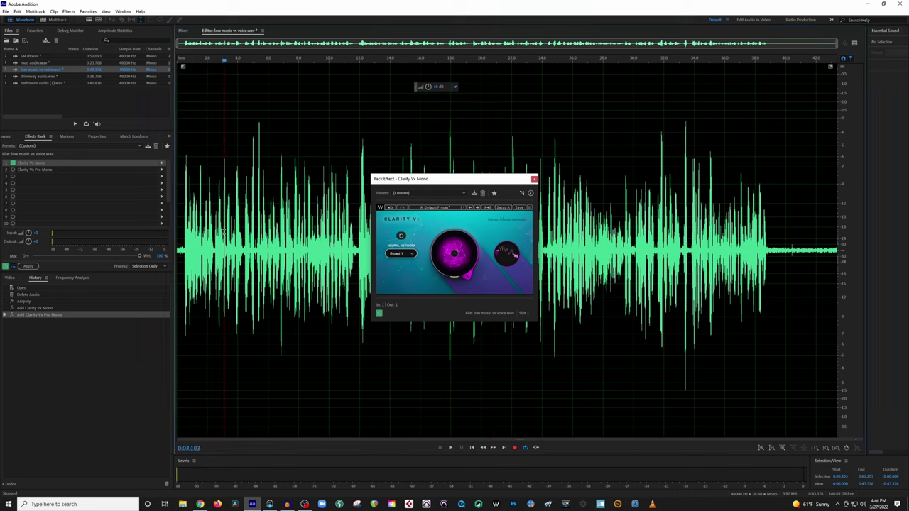
key("space")
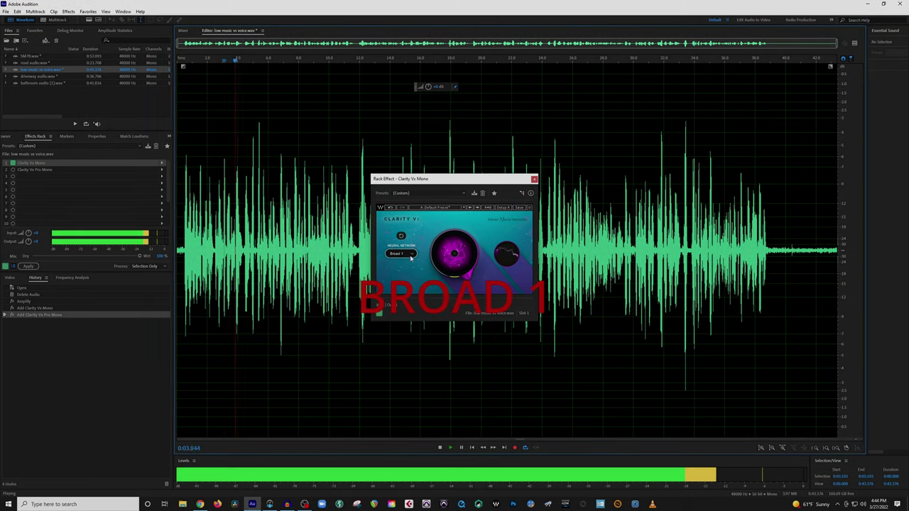
left_click(396, 254)
left_click(394, 278)
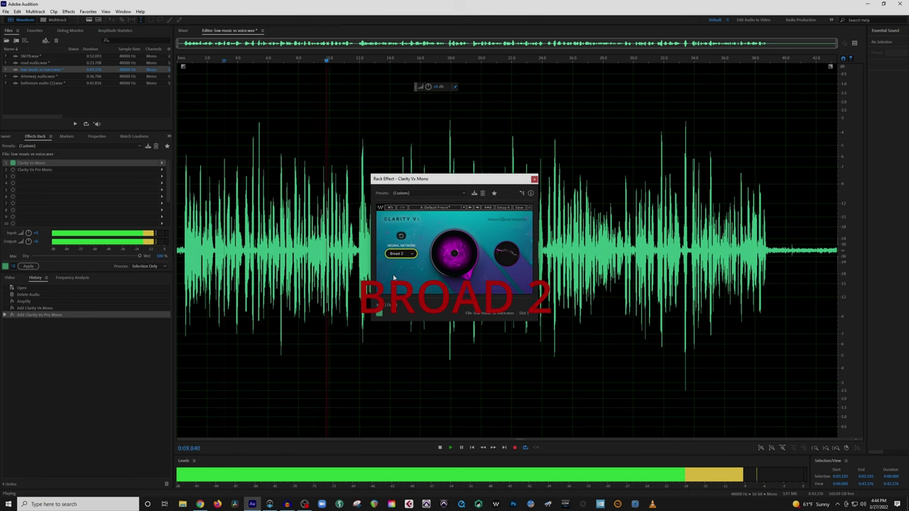
left_click(397, 254)
left_click(399, 276)
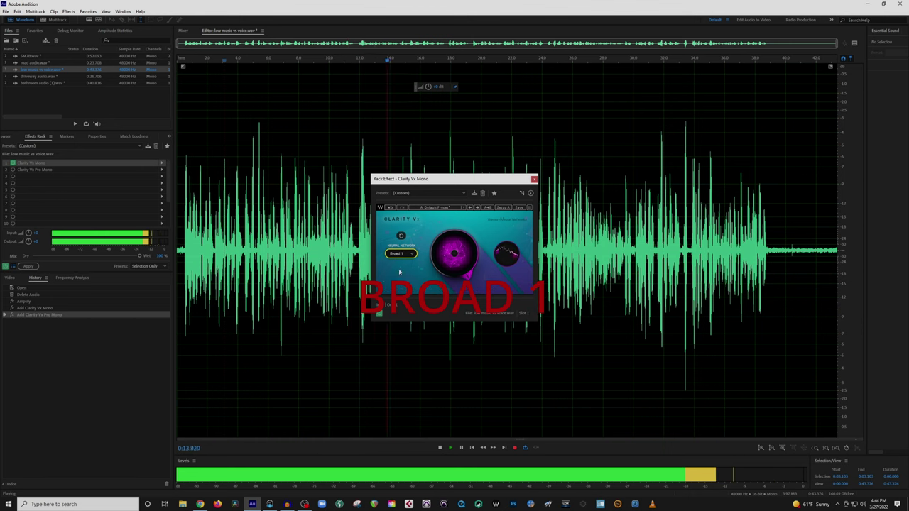
left_click(396, 256)
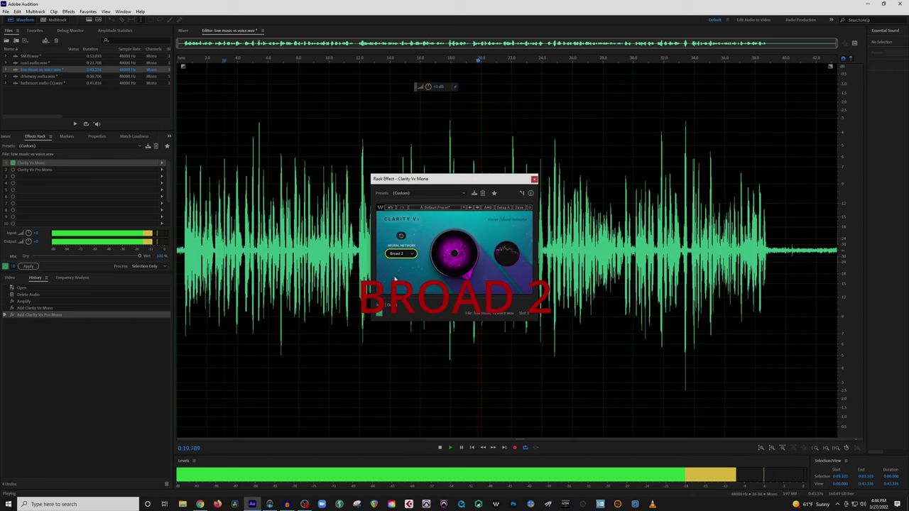
key("space")
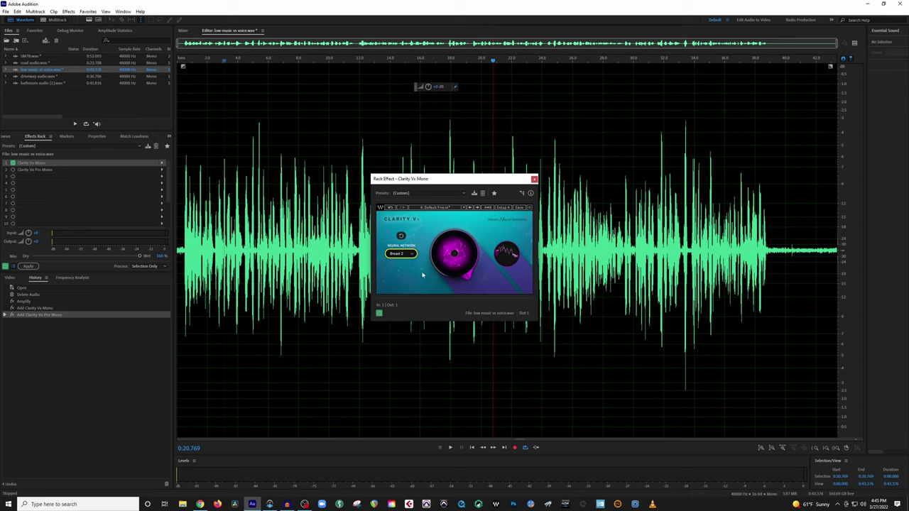
Step: Replace Clarity Vx with Clarity Vx Pro as the active effect, open its window, and turn the main control fully towards Voice
left_click(534, 180)
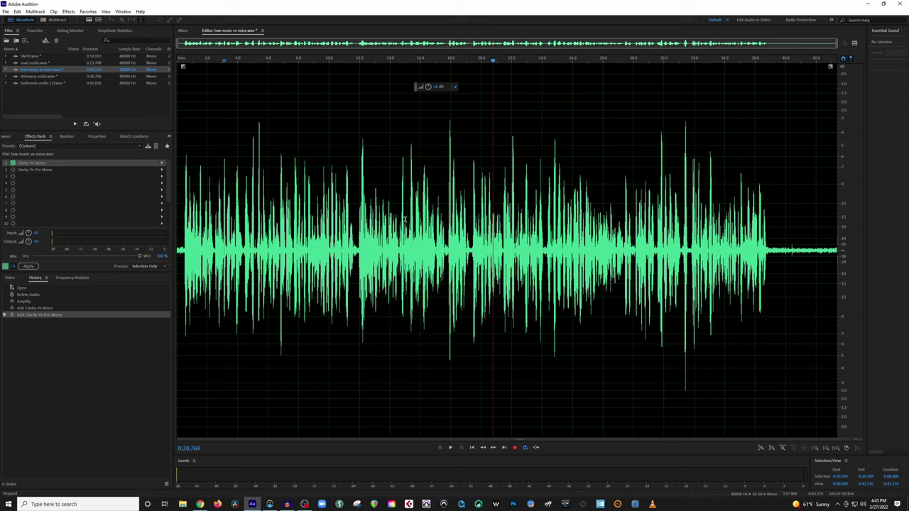
left_click(12, 163)
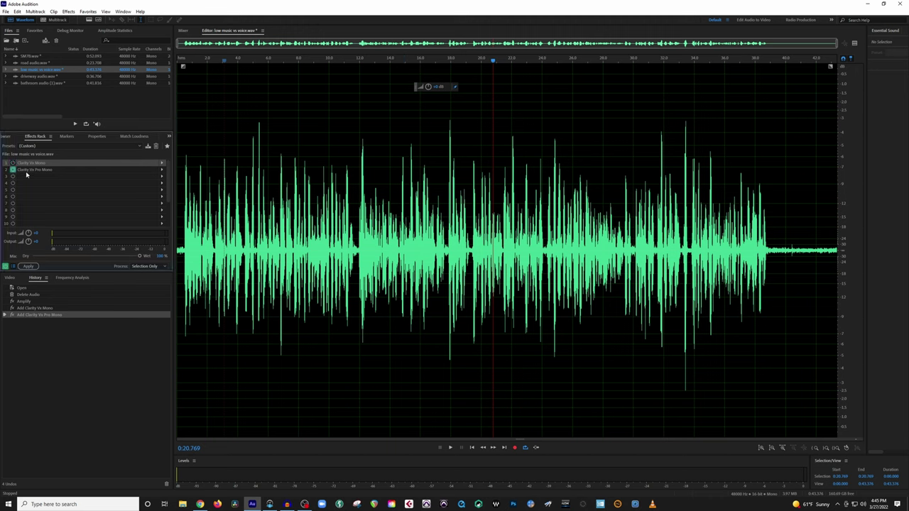
double_click(27, 171)
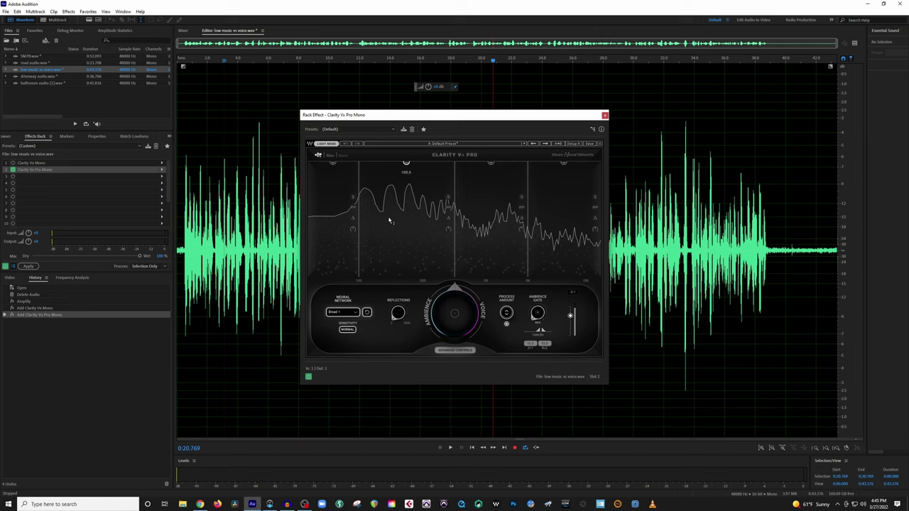
left_click_drag(454, 312, 410, 298)
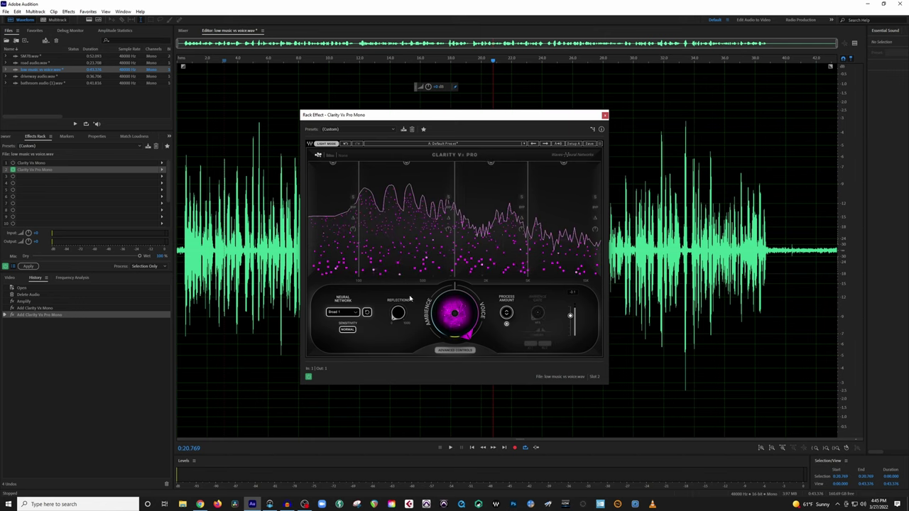
Step: Widen the lowest band slightly, play from about 0:02.8 while lowering that band's process amount, and stop
left_click_drag(353, 197, 360, 196)
key("space")
left_click_drag(337, 164, 337, 210)
key("space")
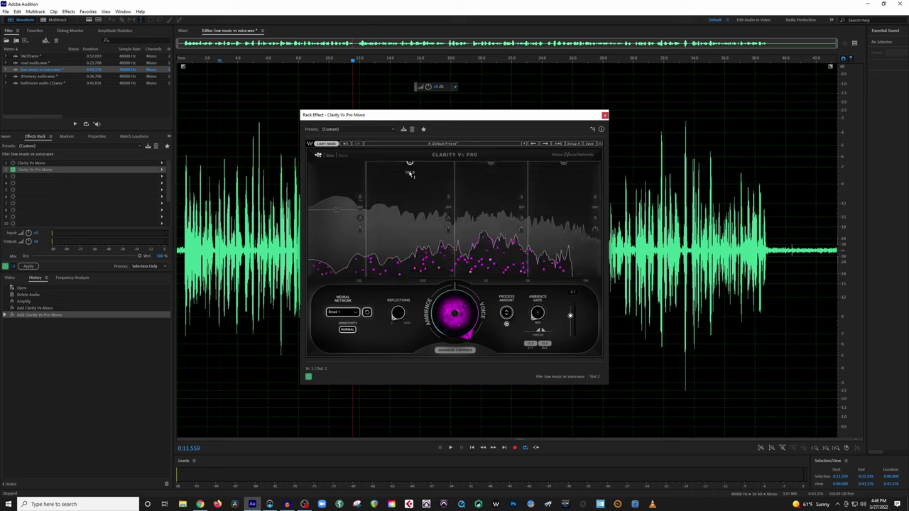
Step: Solo the second band, drop its process amount to 0 during playback, raise it to 42.2, and stop
left_click(447, 198)
key("space")
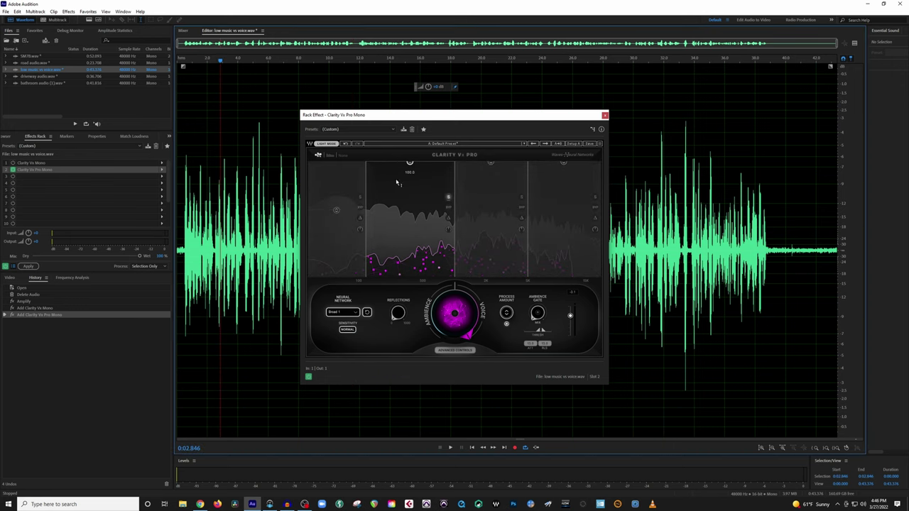
left_click_drag(409, 164, 410, 274)
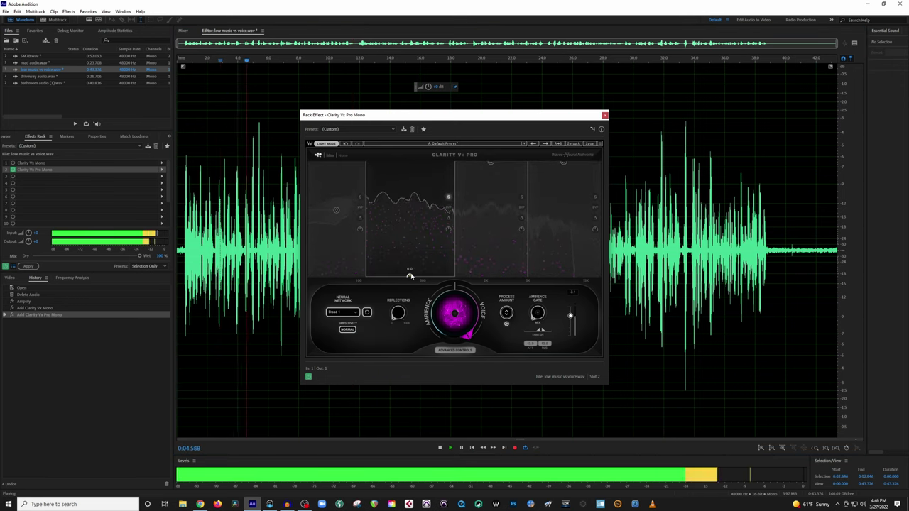
left_click_drag(410, 274, 409, 228)
key("space")
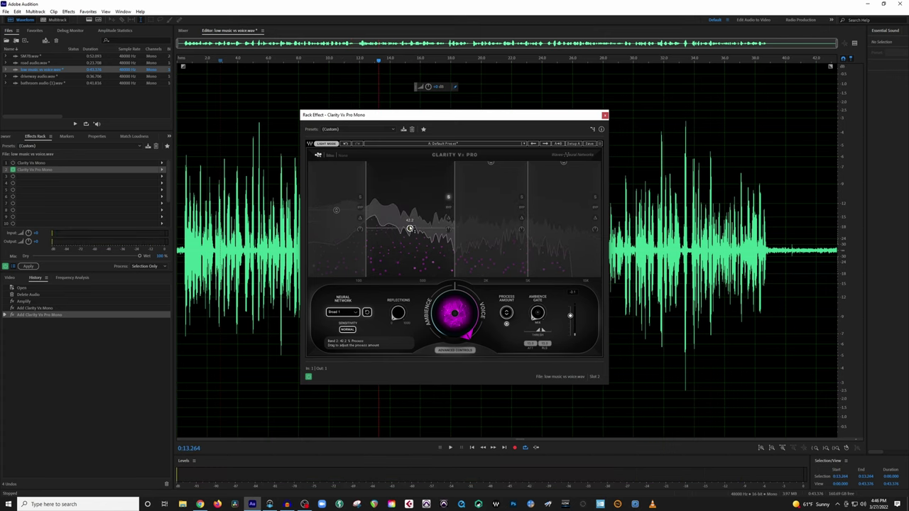
Step: Solo the third band, lower its amount to 0, raise it to about 48 during playback, then stop and unsolo it
left_click(522, 197)
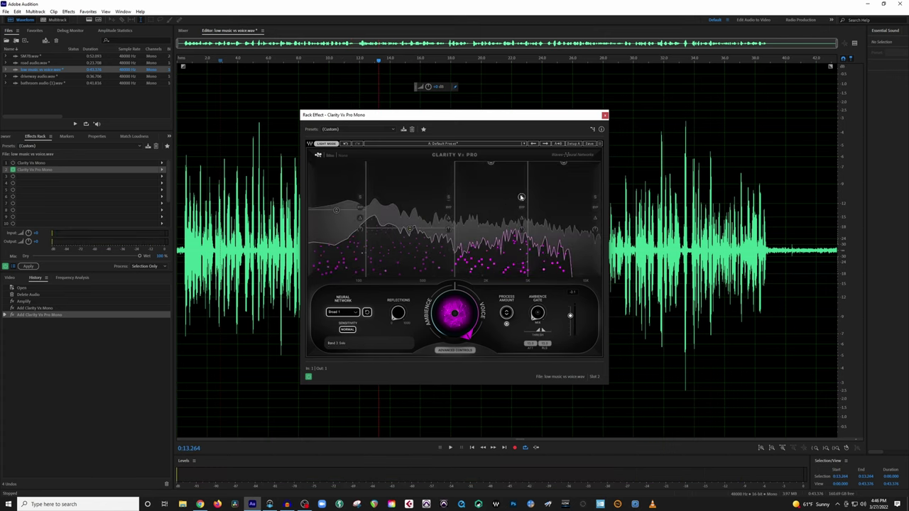
left_click_drag(490, 163, 490, 278)
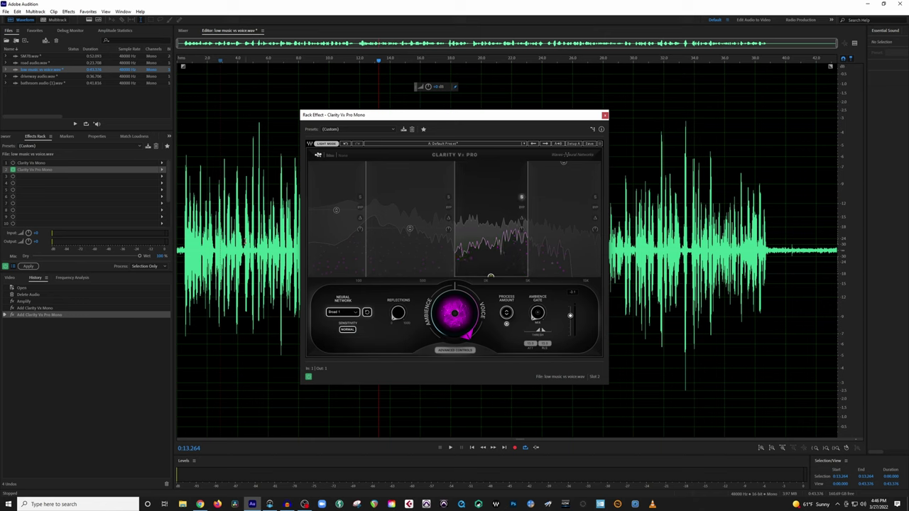
key("space")
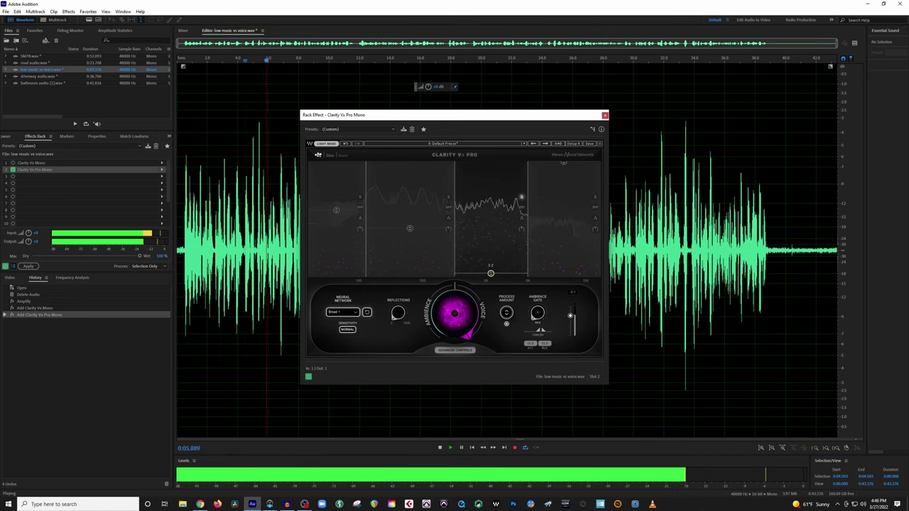
left_click_drag(490, 273, 490, 220)
key("space")
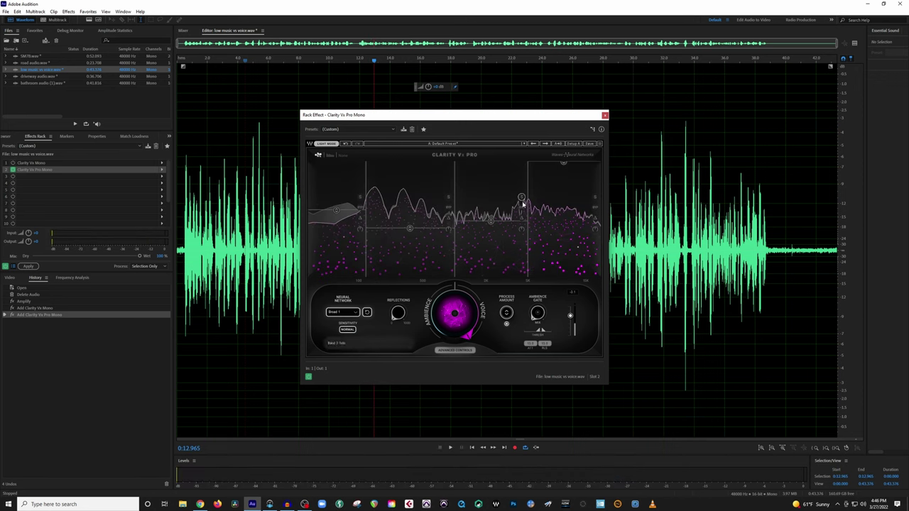
Step: Solo the highest band, lower its amount to 0, raise it to about 66 during playback, then stop and unsolo it
left_click(564, 163)
left_click_drag(565, 164, 548, 282)
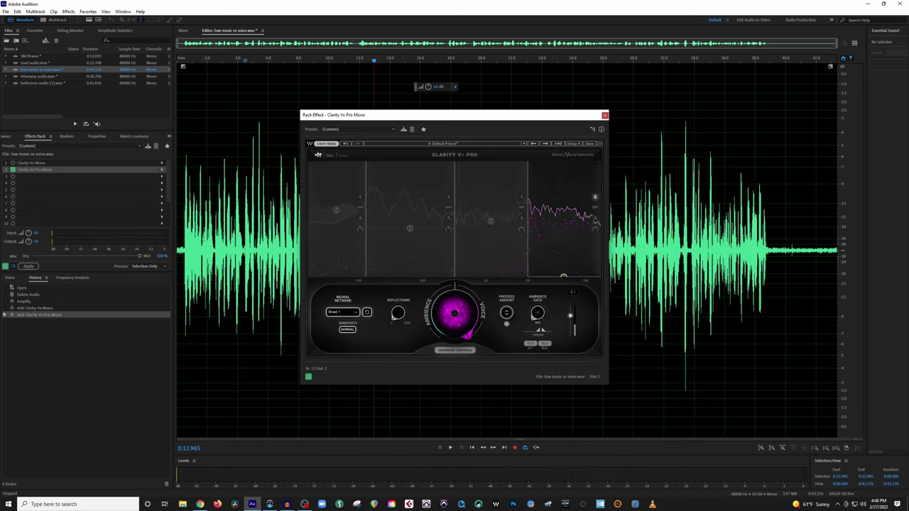
key("space")
left_click_drag(564, 276, 563, 200)
key("space")
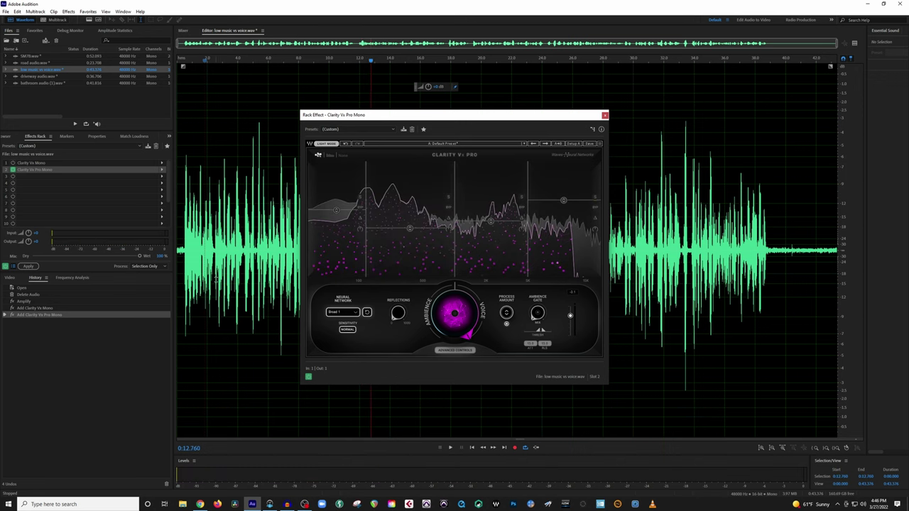
Step: Play from about 0:02.2, compare the bypassed and processed sound by toggling Clarity Vx Pro's power, and stop with it on
key("space")
left_click(308, 377)
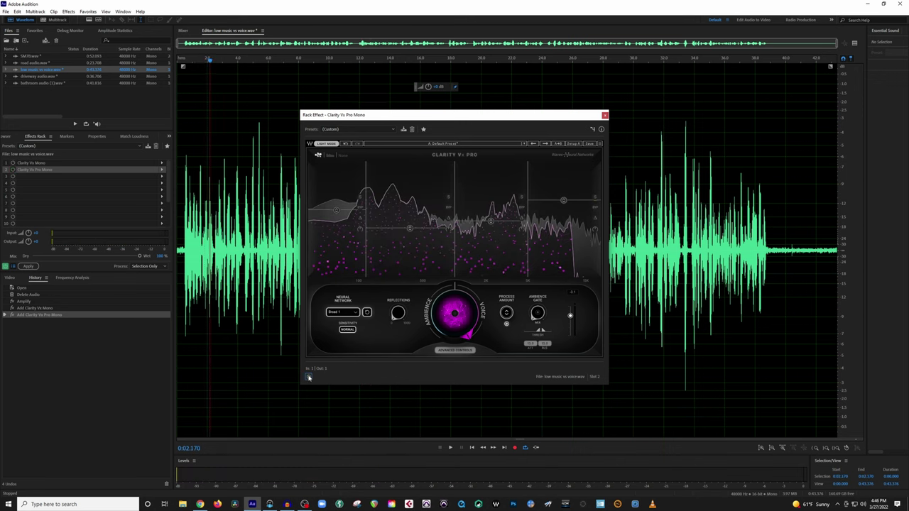
key("space")
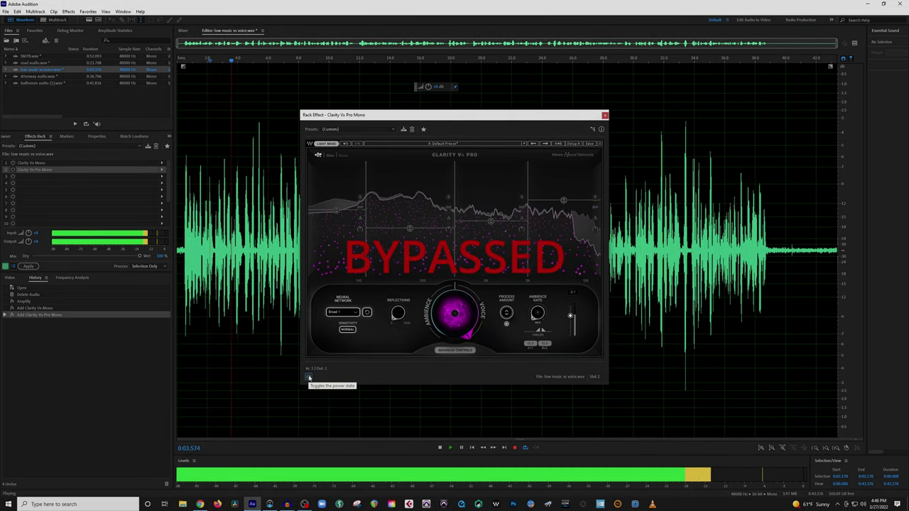
left_click(308, 377)
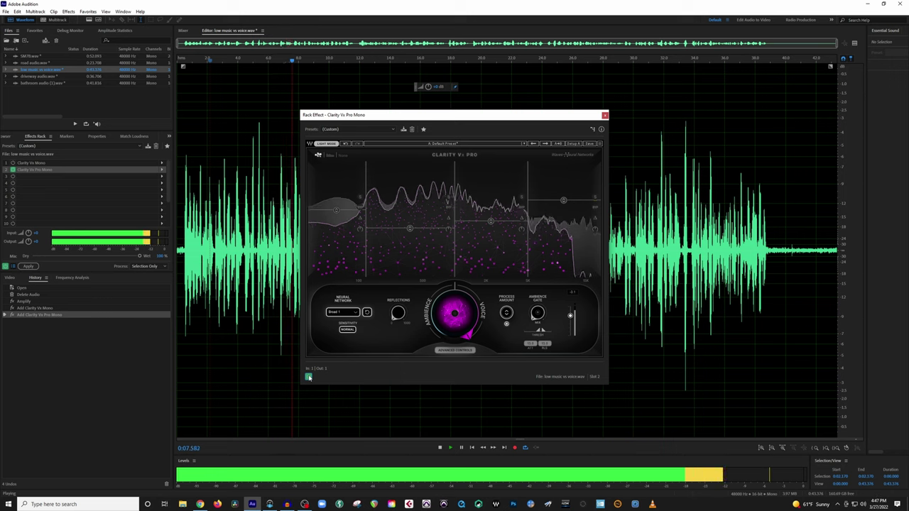
left_click(308, 377)
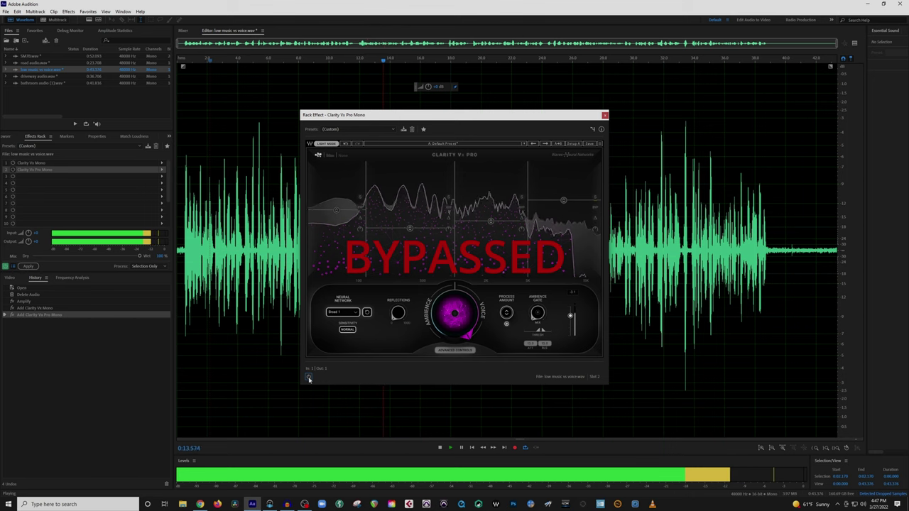
left_click(309, 377)
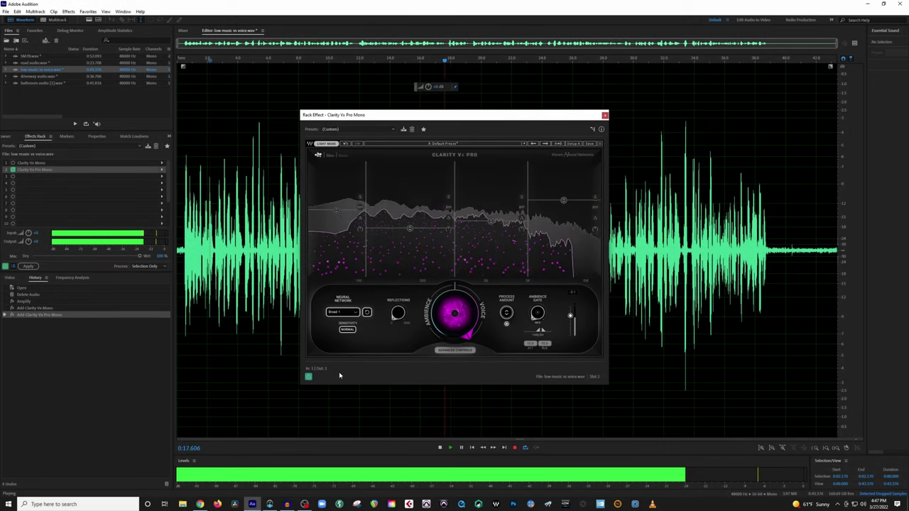
key("space")
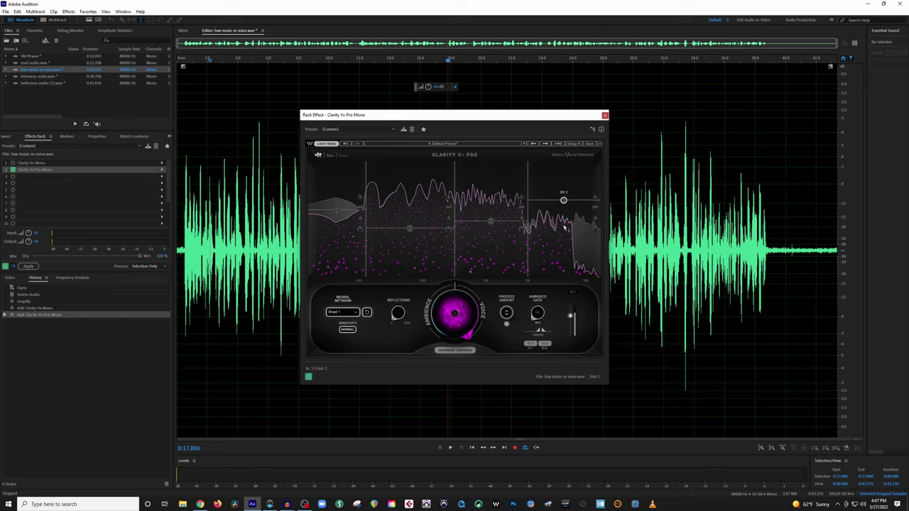
Step: Raise the highest band's amount to its maximum, play from 0:04, compare with Clarity Vx Pro bypassed, and stop with it on
left_click_drag(563, 201, 563, 163)
left_click(237, 321)
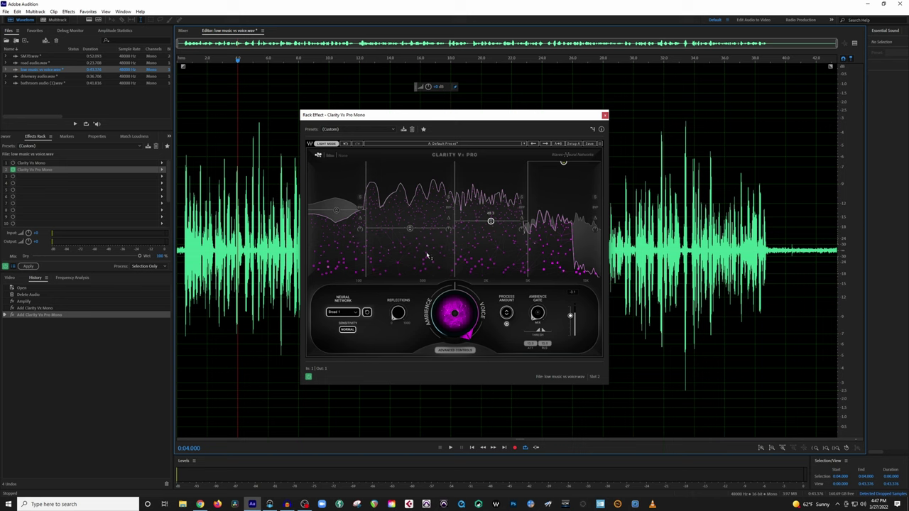
key("space")
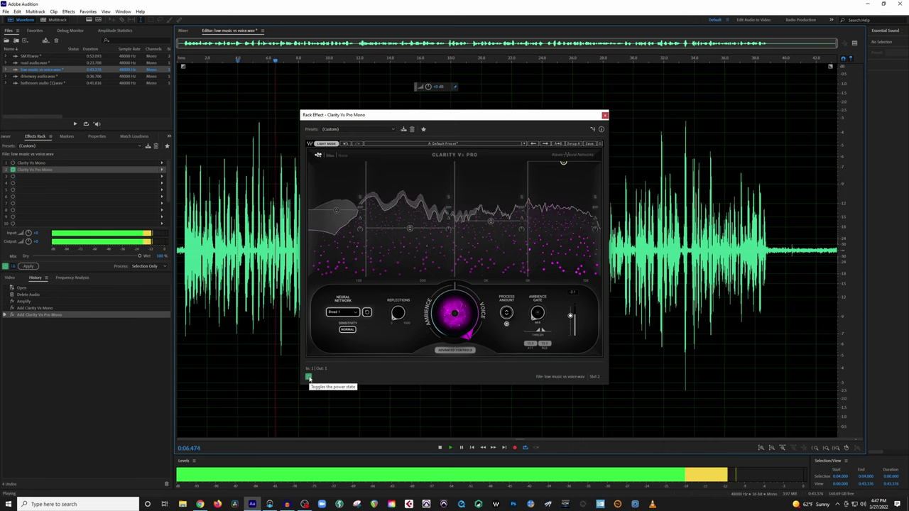
left_click(309, 378)
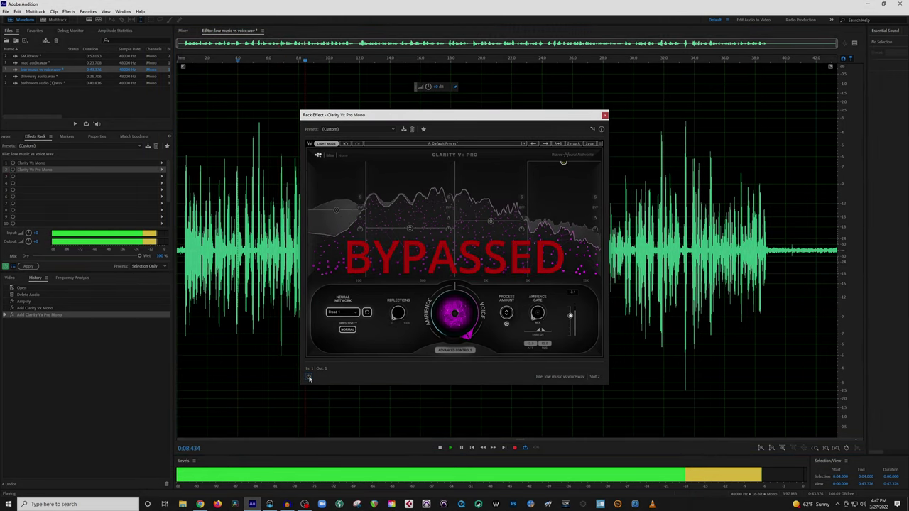
left_click(309, 378)
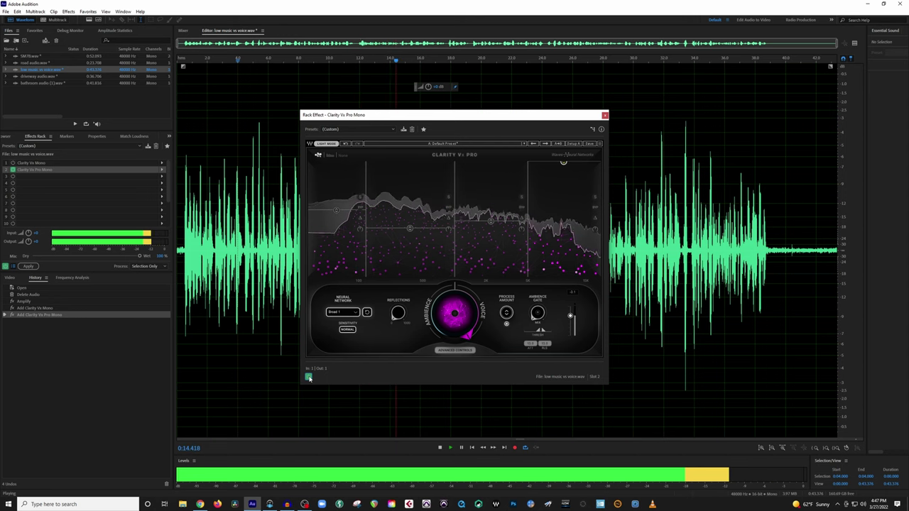
key("space")
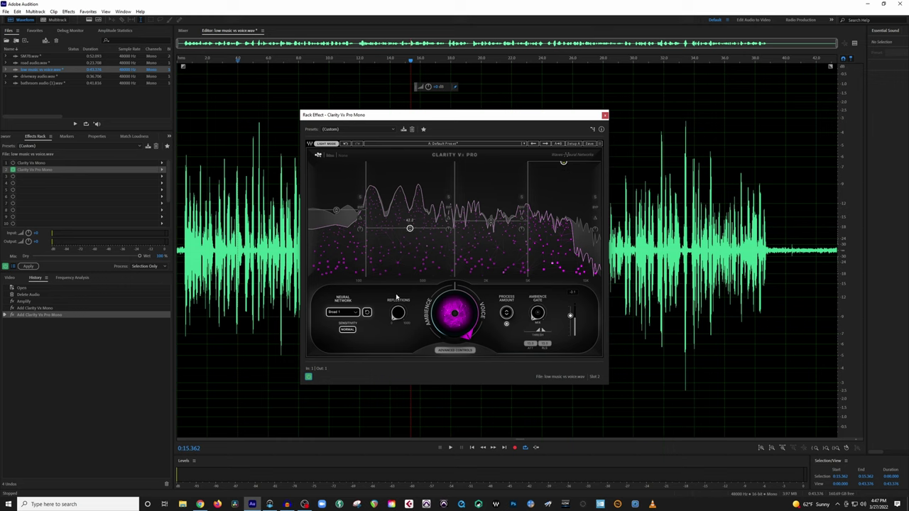
Step: Play from 0:06, raise the process amounts of the third and second bands, and stop at about 0:19
left_click(274, 256)
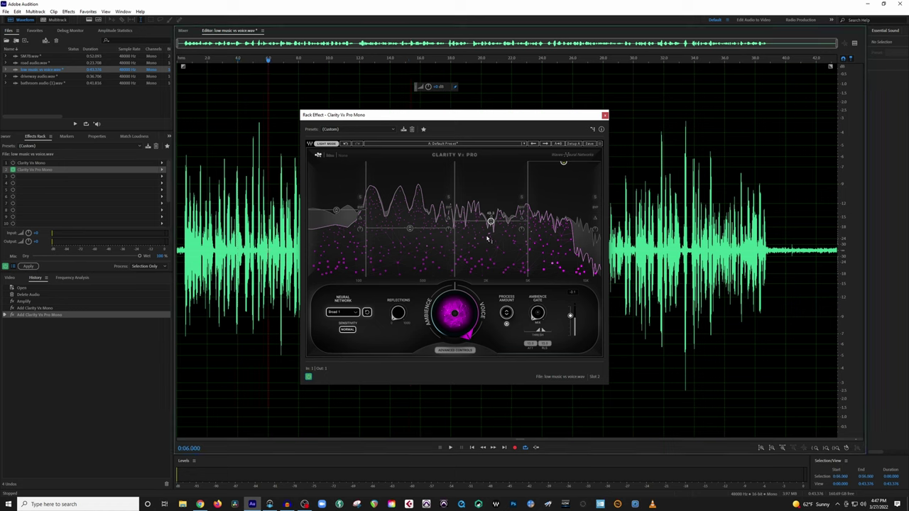
key("space")
left_click_drag(491, 233, 491, 190)
left_click_drag(409, 228, 410, 192)
key("space")
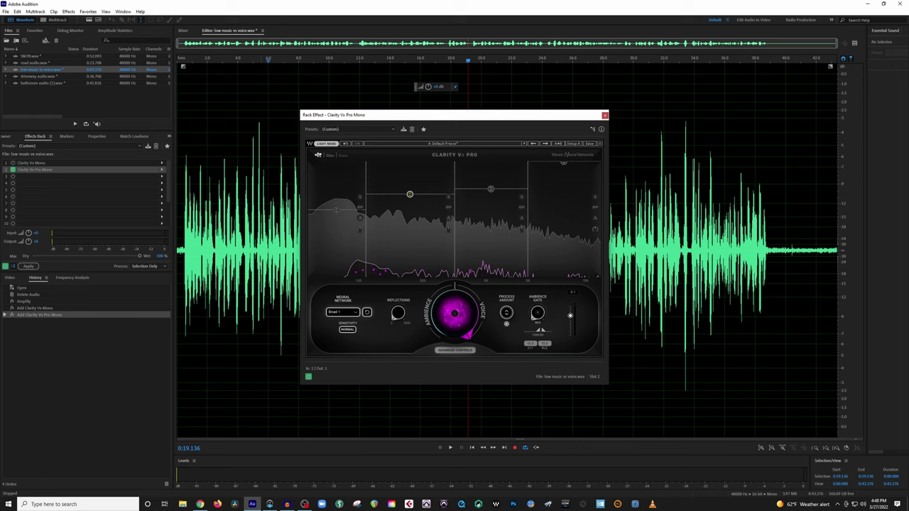
Step: Play from about 0:03.2, comparing the Broad 1, Broad 1 HF and Broad 2 neural networks, and stop with Broad 2 selected
key("space")
left_click(355, 313)
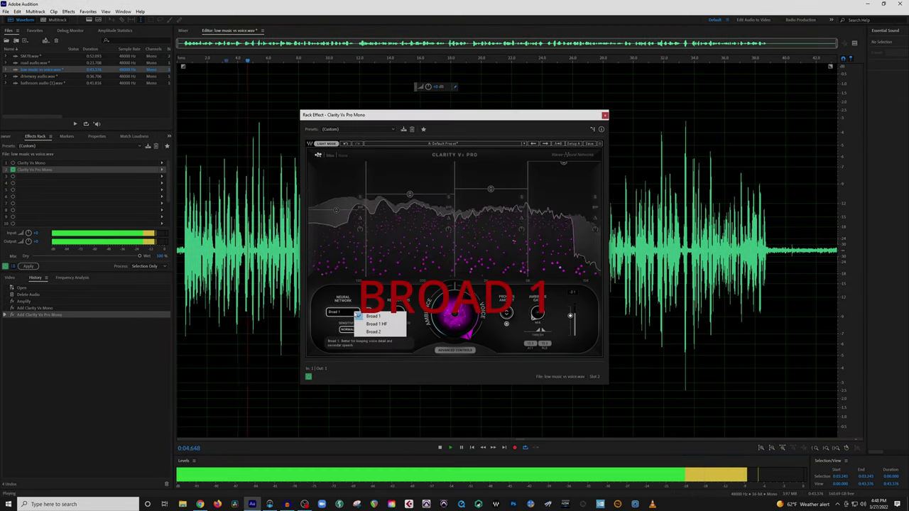
left_click(371, 323)
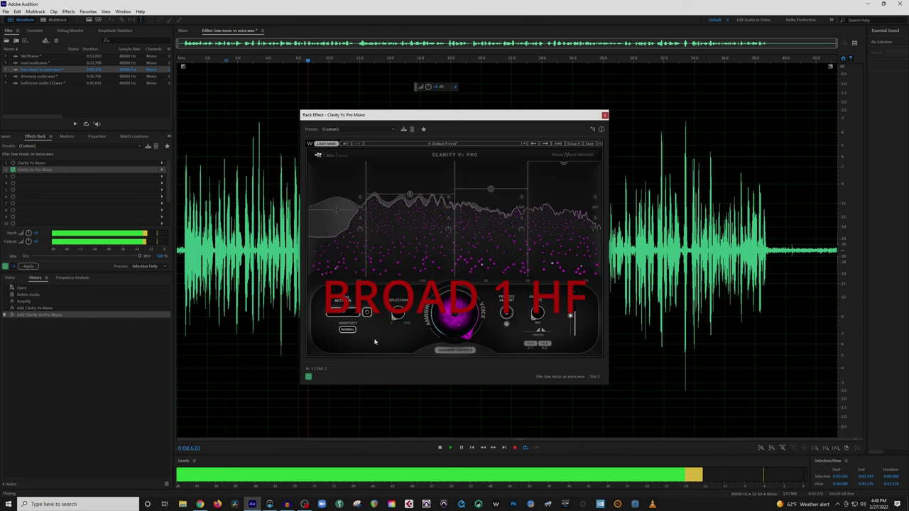
left_click(358, 315)
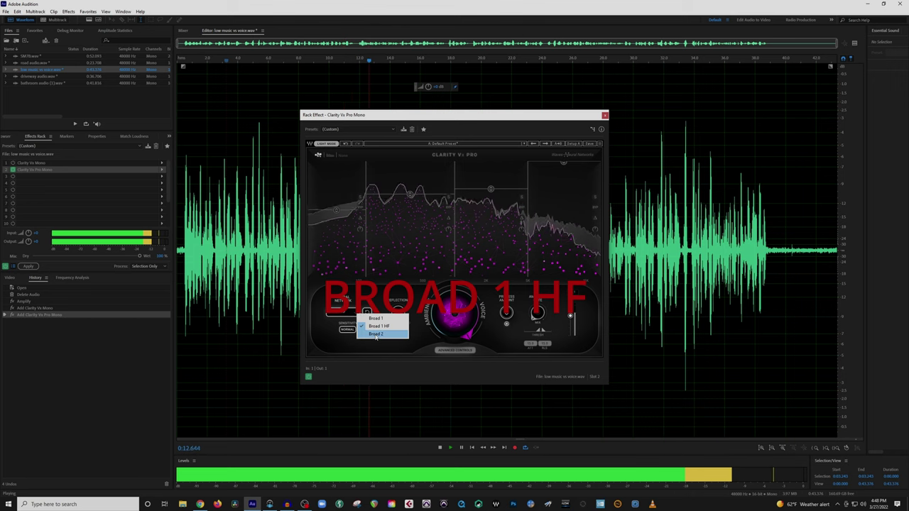
left_click(376, 335)
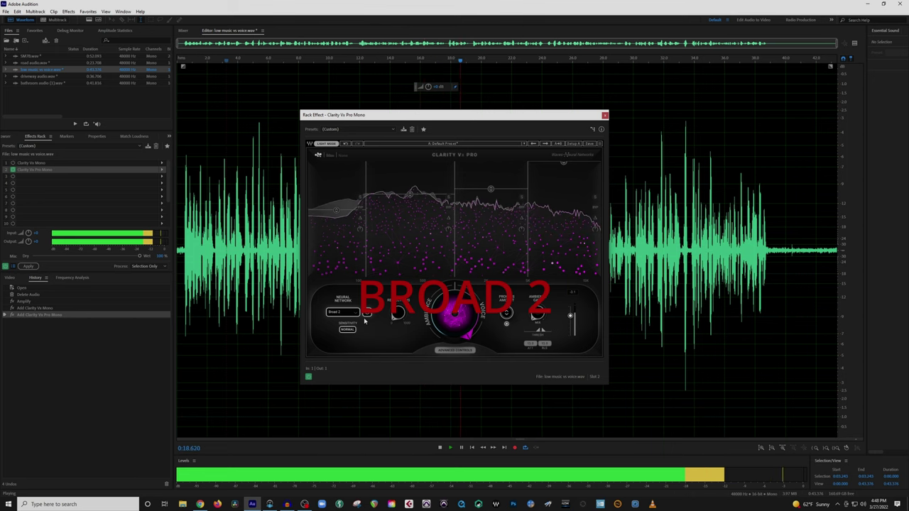
left_click(366, 313)
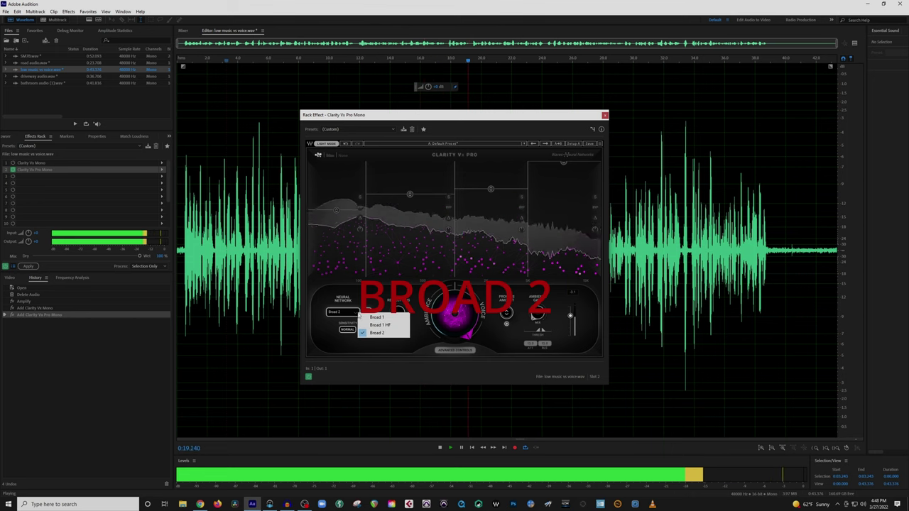
left_click(377, 318)
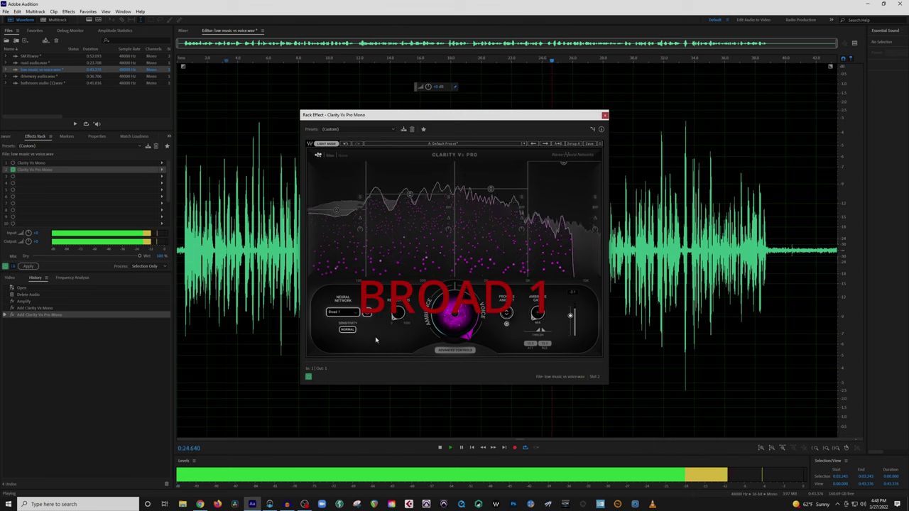
left_click(366, 312)
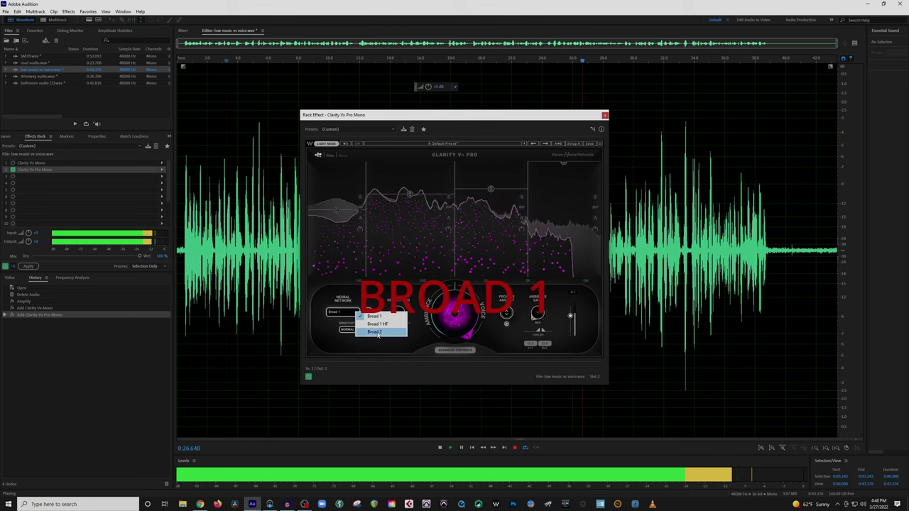
left_click(370, 332)
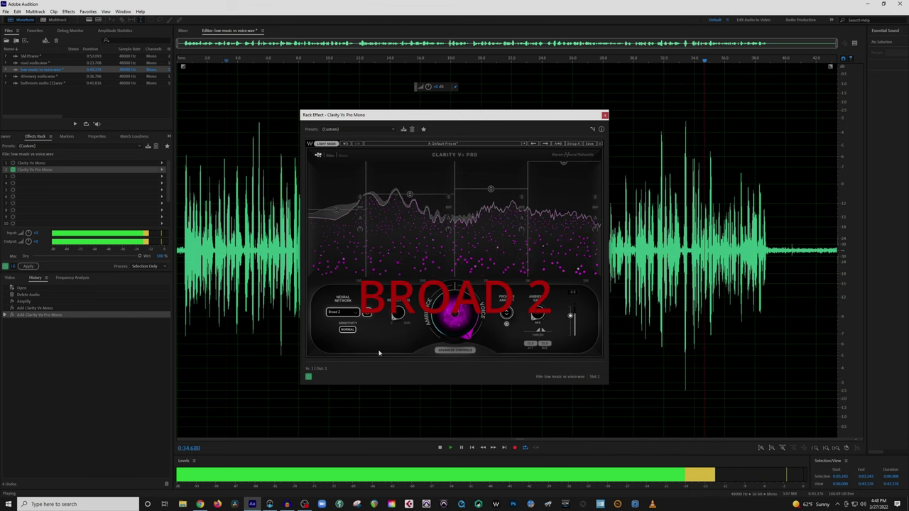
key("space")
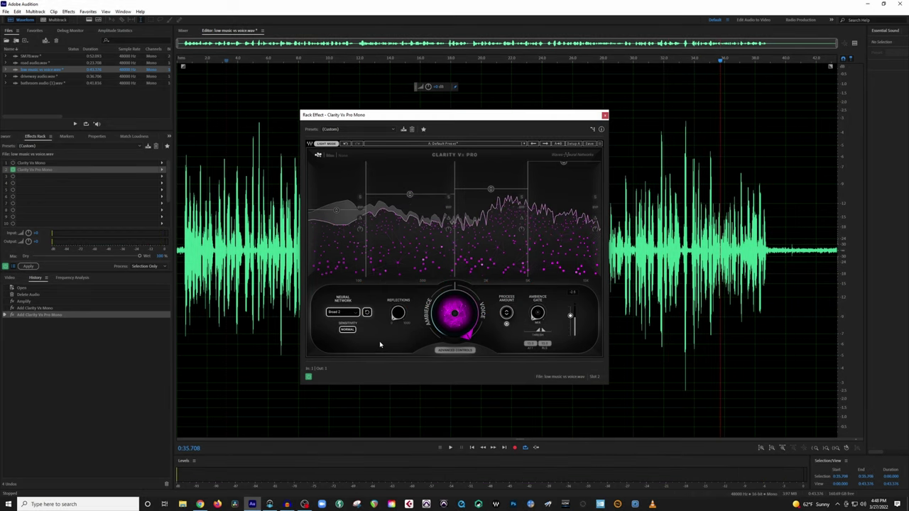
Step: Turn Clarity Vx Pro's main control fully toward ambience and play from about 0:05.2 to 0:08.2
mouse_move(334, 316)
left_click(255, 142)
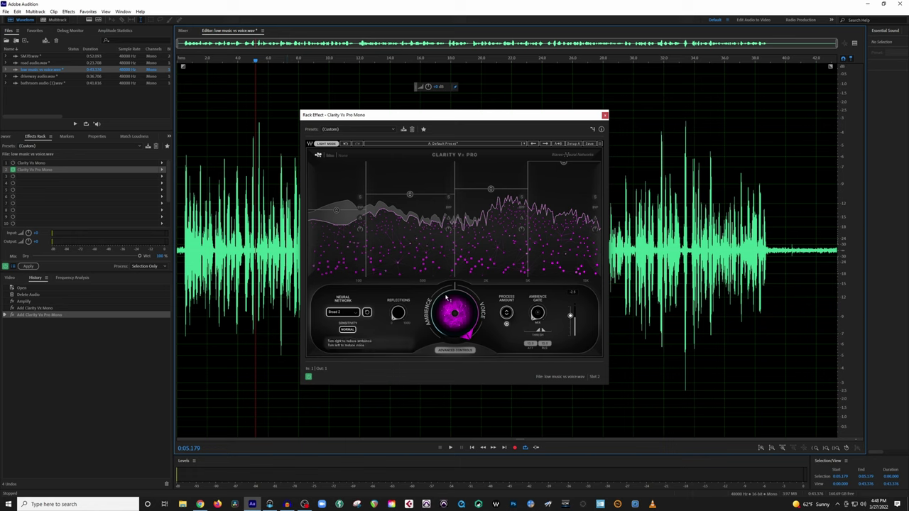
mouse_move(443, 298)
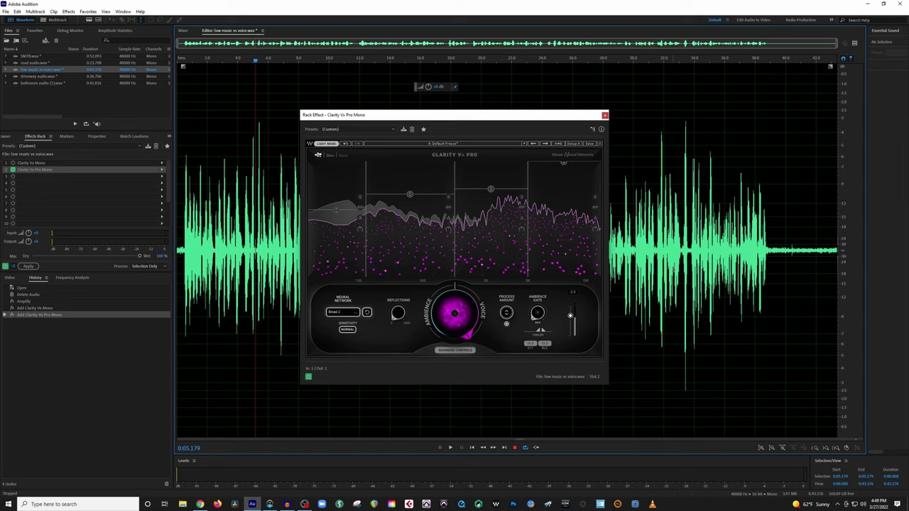
left_click_drag(458, 318, 458, 408)
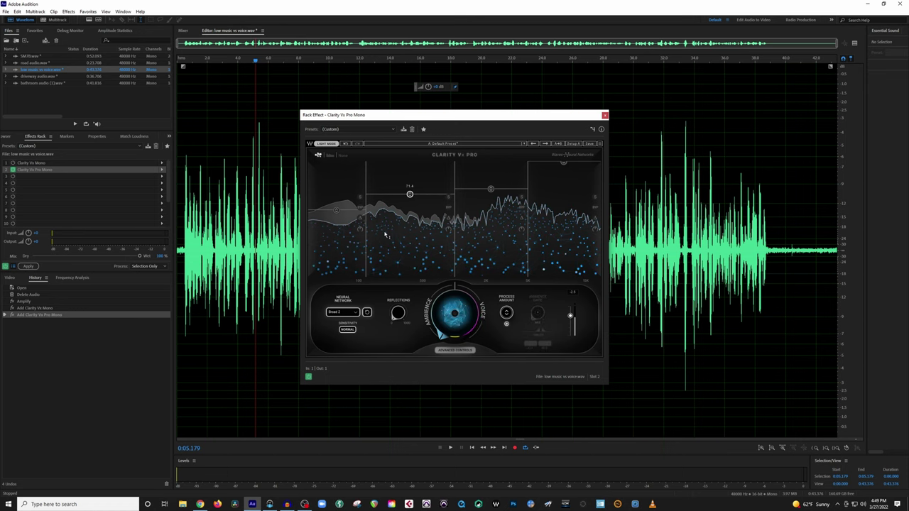
key("space")
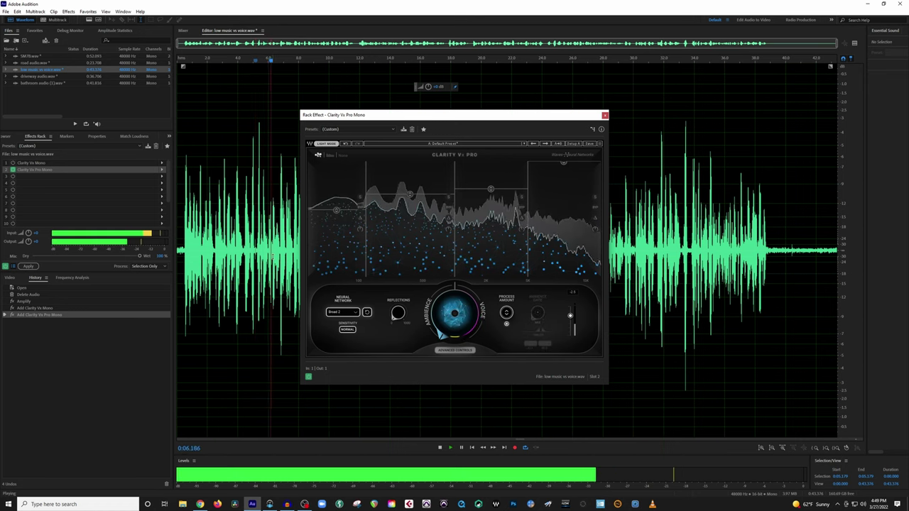
key("space")
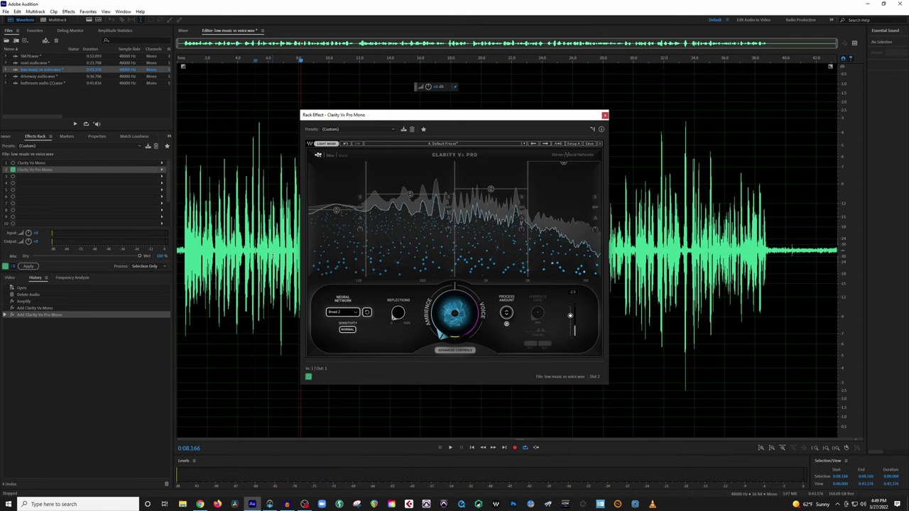
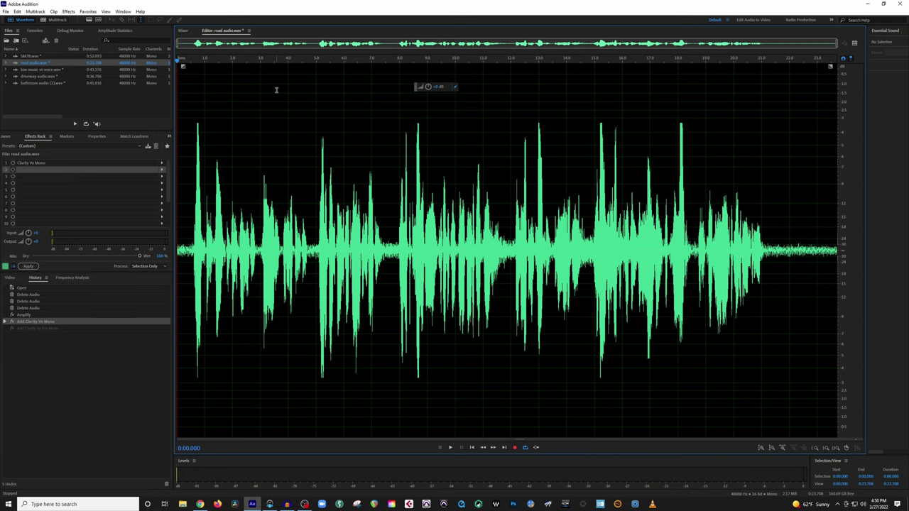
Step: Play the unprocessed road audio from the start to about 0:19.4, then mark the passage between about 0:14.4 and 0:18.6
key("space")
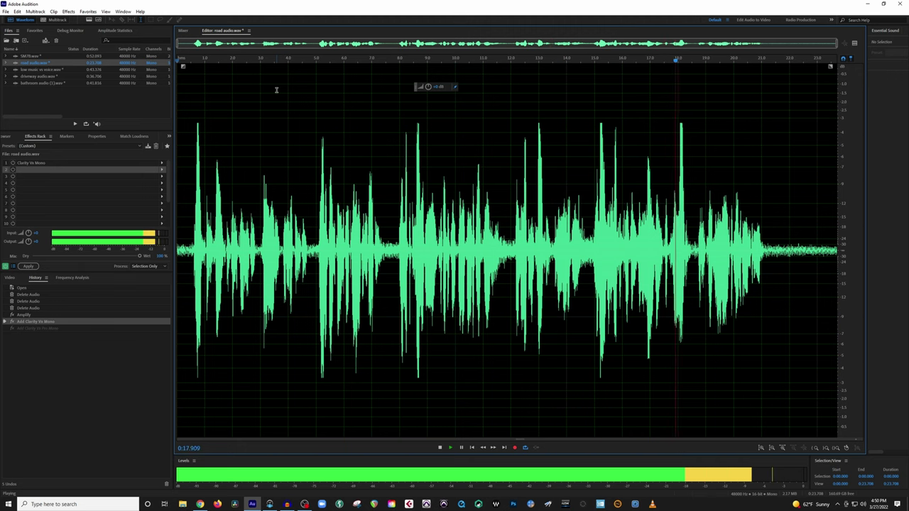
key("space")
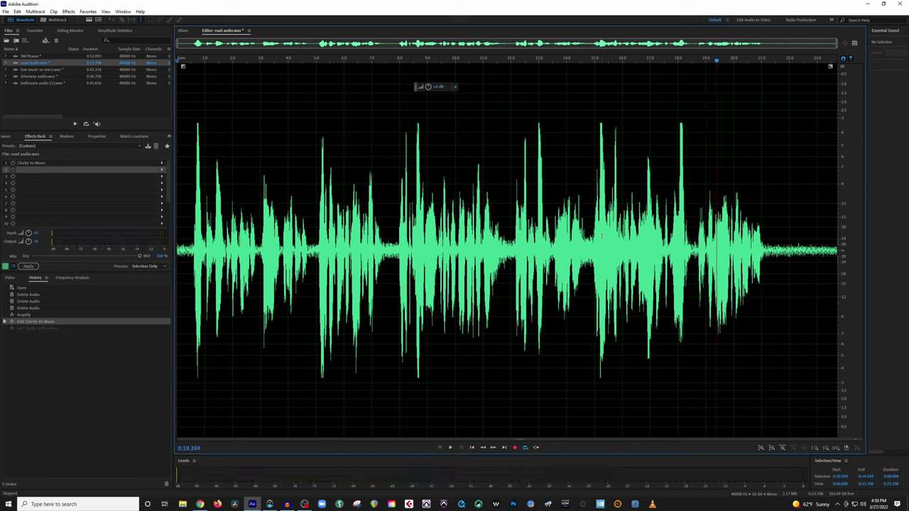
left_click_drag(575, 231, 695, 268)
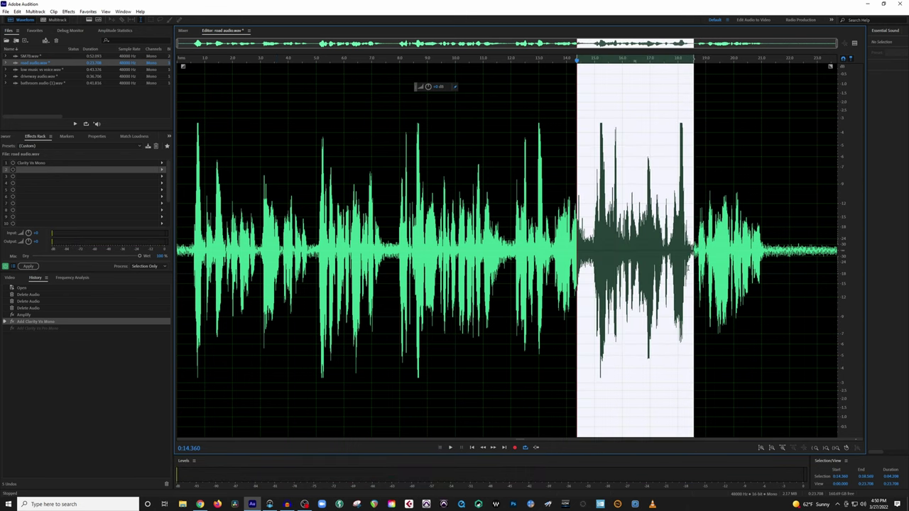
left_click(652, 253)
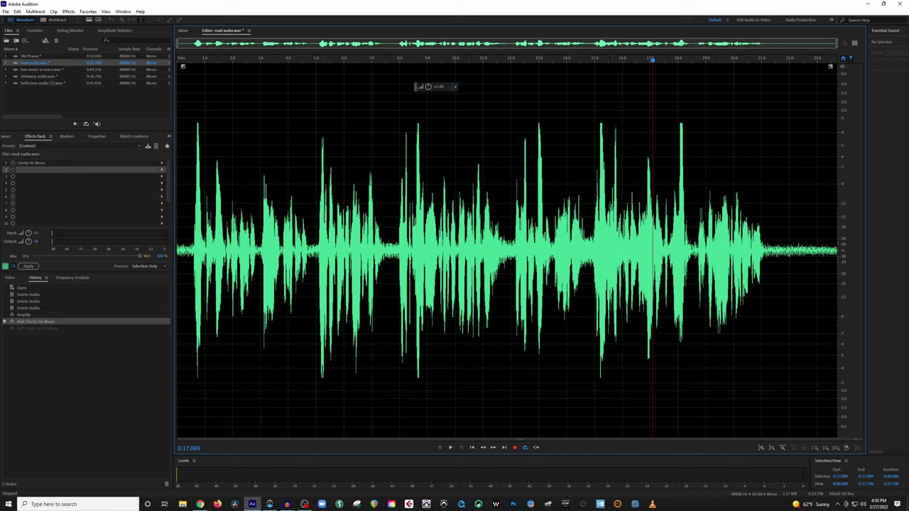
left_click_drag(583, 219, 665, 245)
left_click(641, 247)
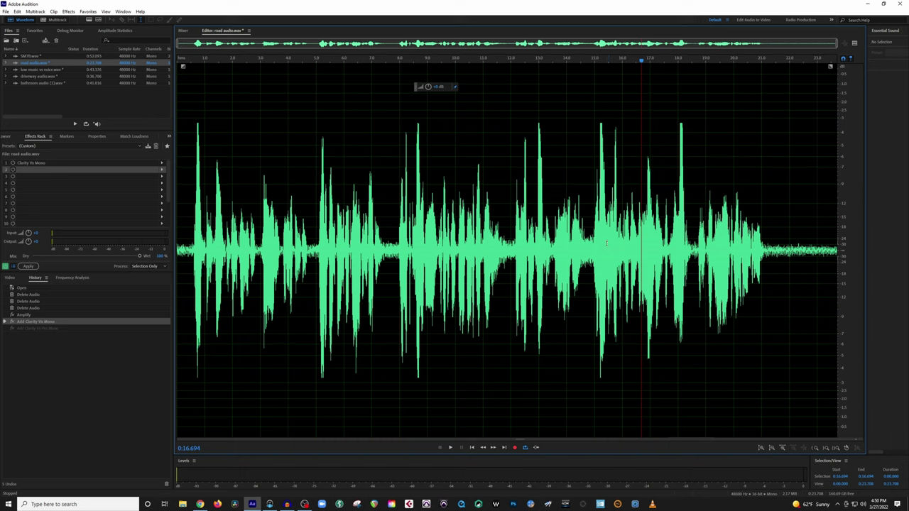
left_click(575, 189)
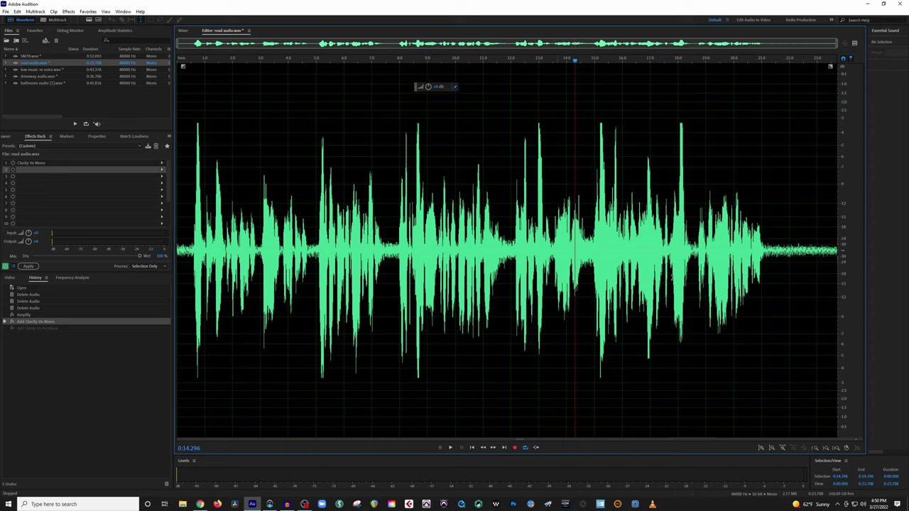
left_click(562, 192)
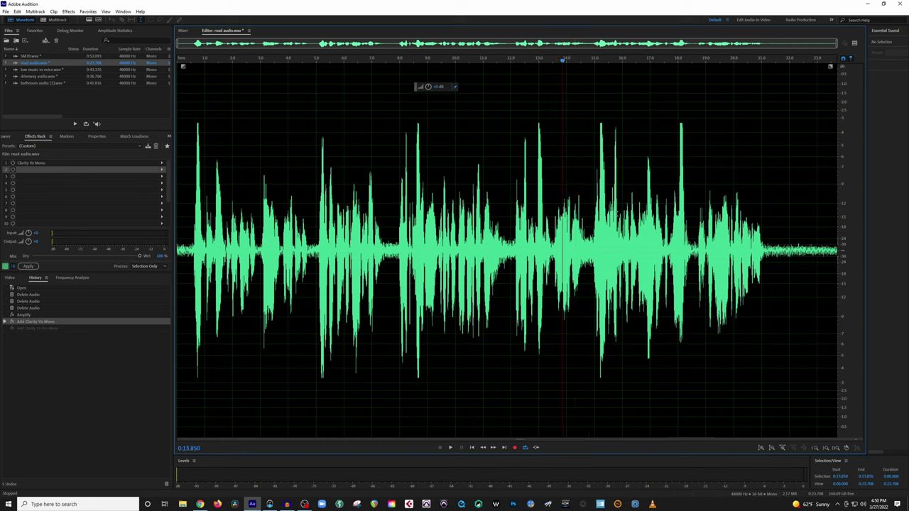
left_click(565, 176)
left_click_drag(585, 204, 686, 233)
Step: Open Clarity Vx Mono, play from the start while raising its still-bypassed amount to the maximum, and stop at about 0:07.9
key("Home")
double_click(35, 165)
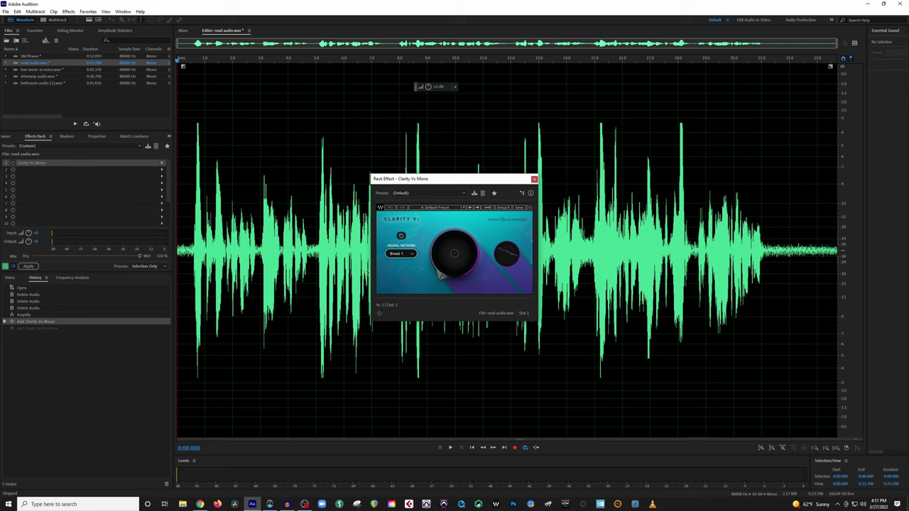
key("space")
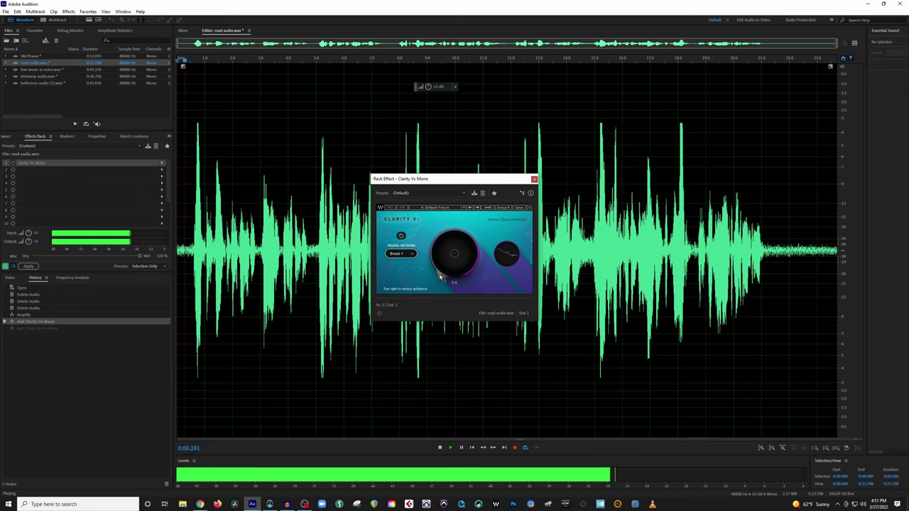
left_click_drag(443, 277, 443, 181)
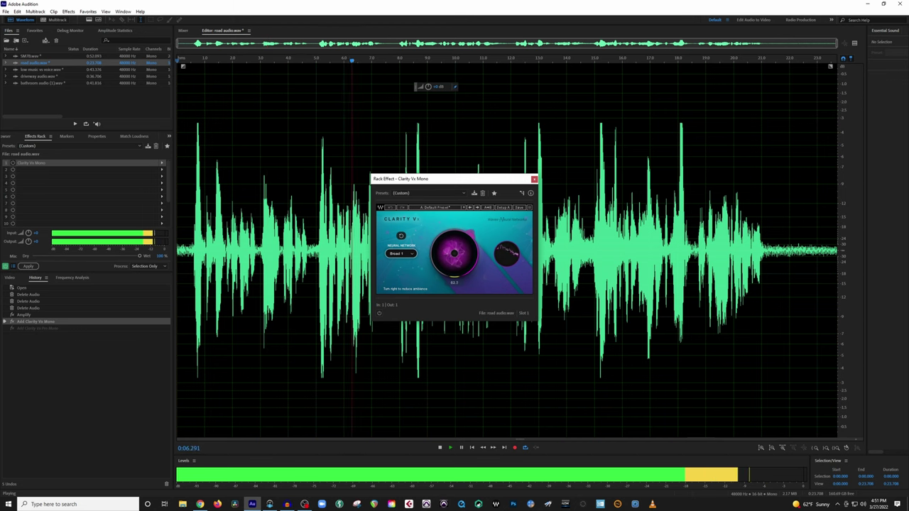
key("space")
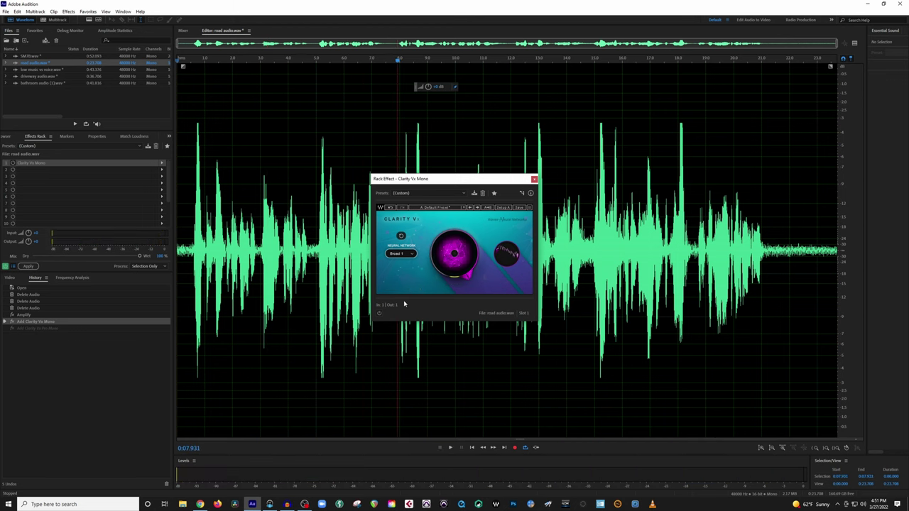
Step: Turn on Clarity Vx Mono with its amount at 0, play from 0:02 while raising the amount to its maximum, and stop at about 0:19.4
left_click(379, 315)
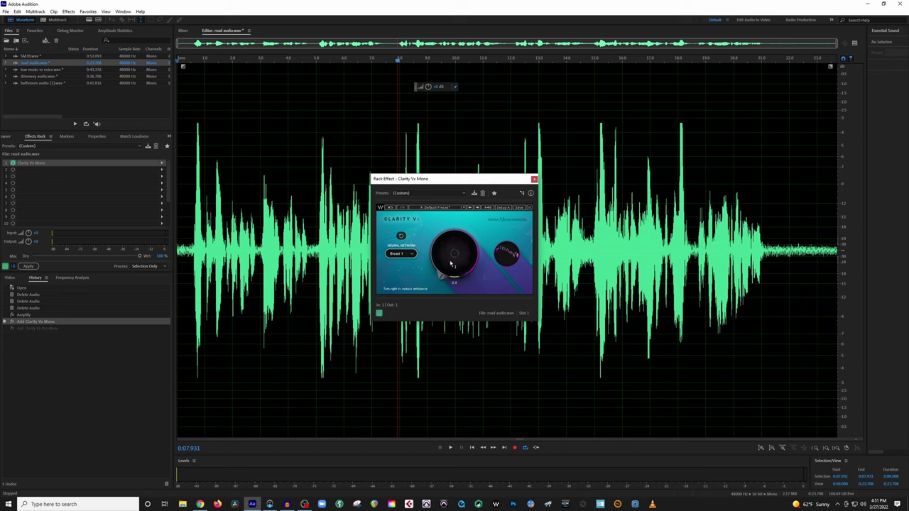
key("space")
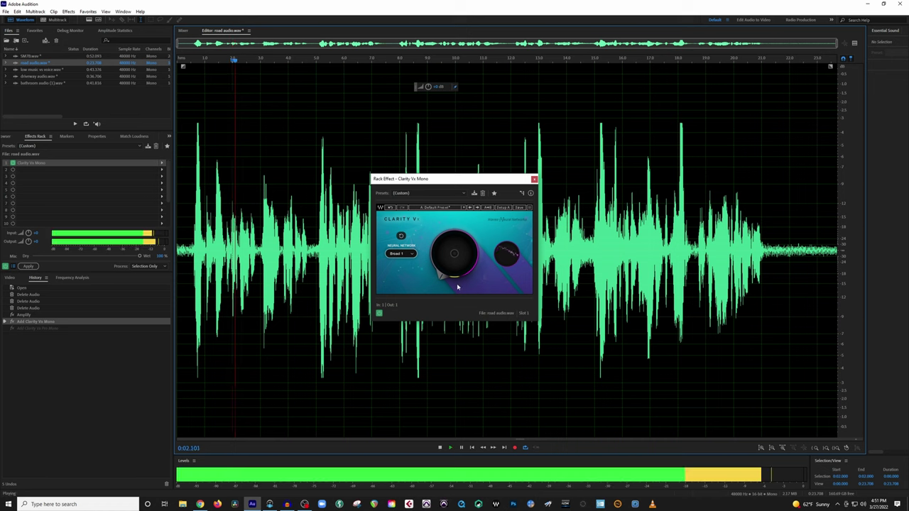
left_click_drag(450, 269, 450, 211)
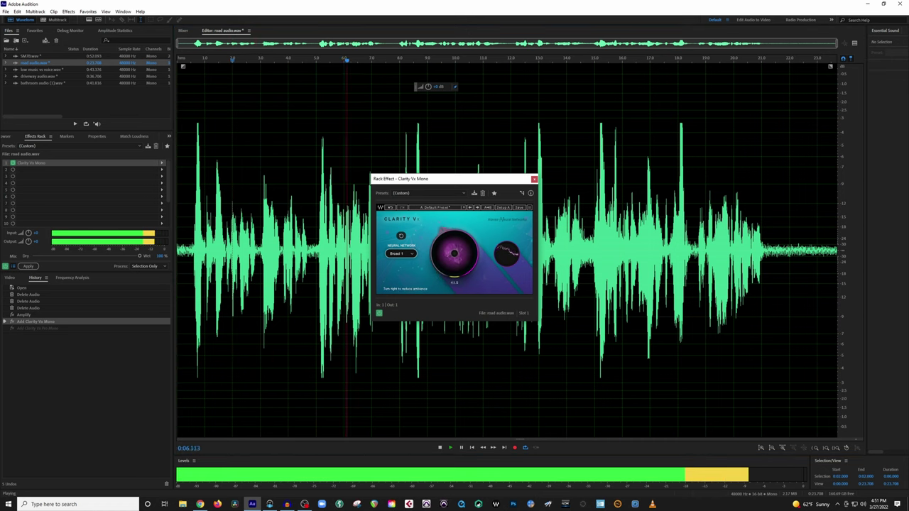
left_click_drag(450, 211, 450, 206)
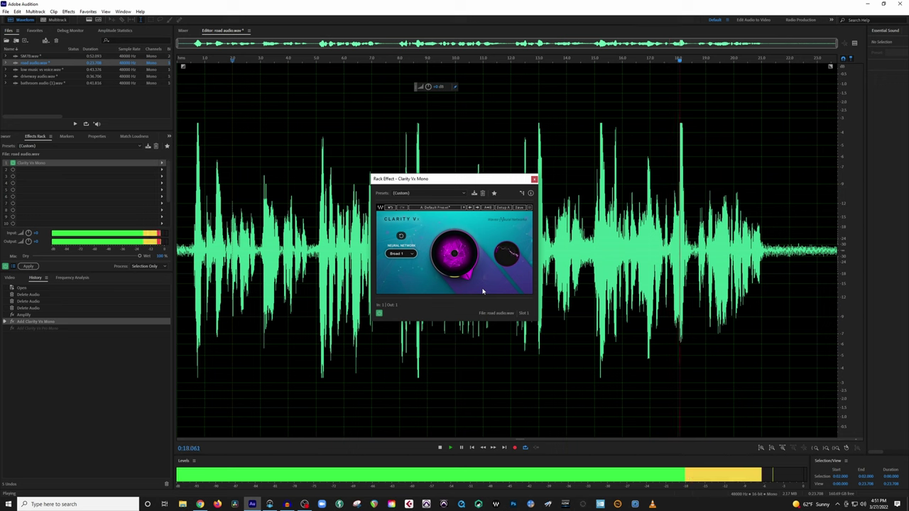
key("space")
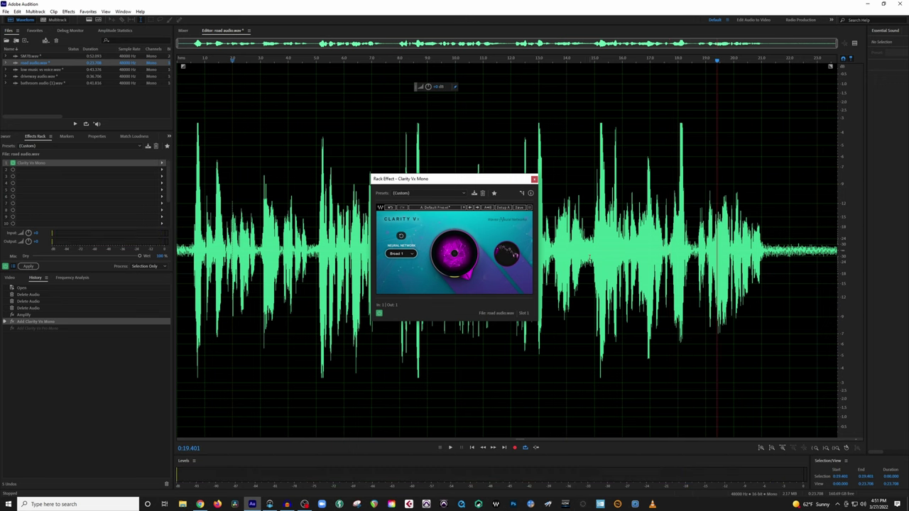
Step: Mark the passage from about 0:14.9 to 0:17.8 in the road audio, and clear the selection
left_click_drag(592, 213, 672, 213)
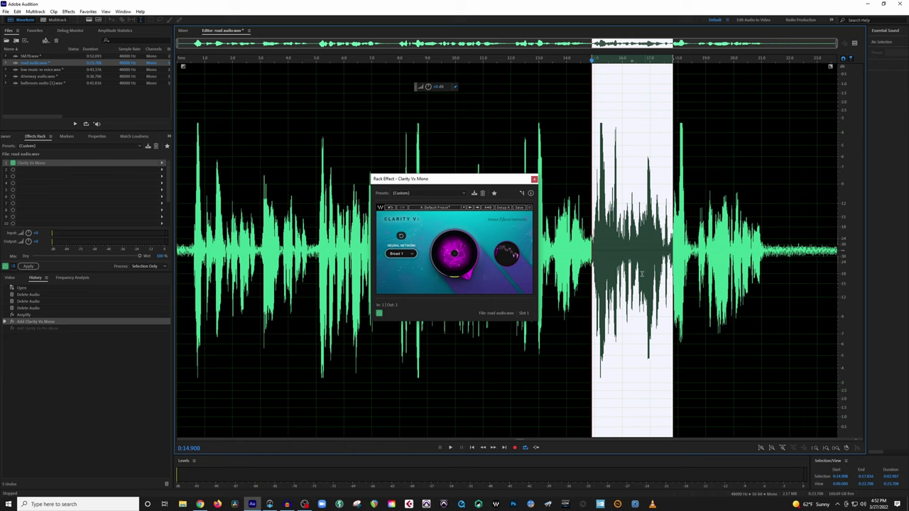
left_click(642, 275)
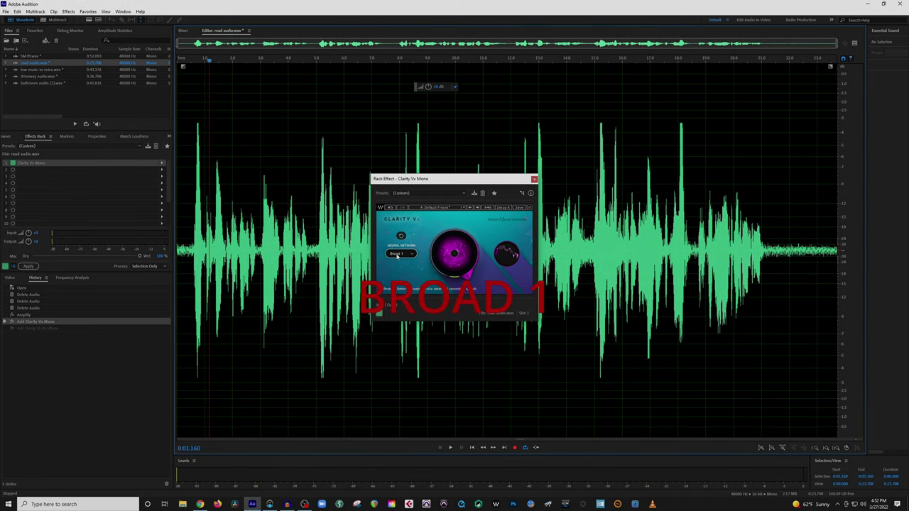
Step: Play the road audio from about 0:01.2 to 0:19.9 while alternating the Broad 1 and Broad 2 networks, then mark about 0:14.7 to 0:18.3 and deselect
key("space")
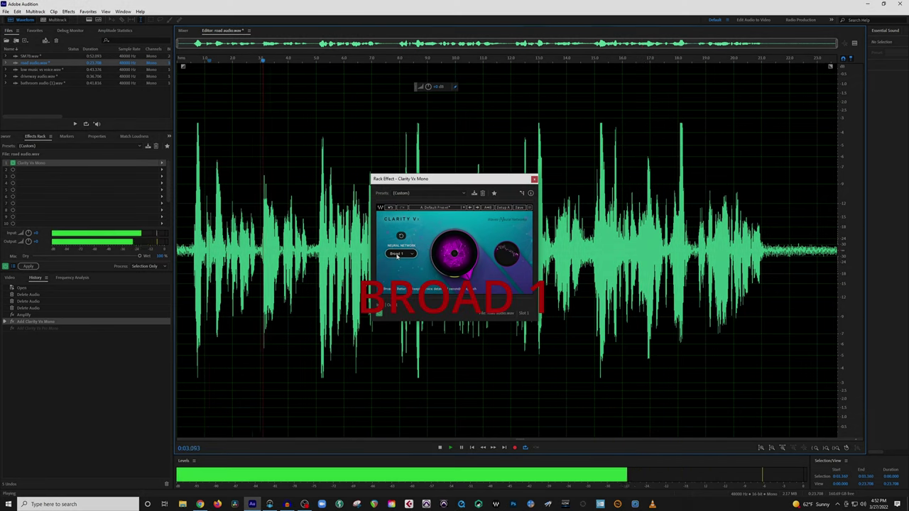
scroll(397, 255, "down", 1)
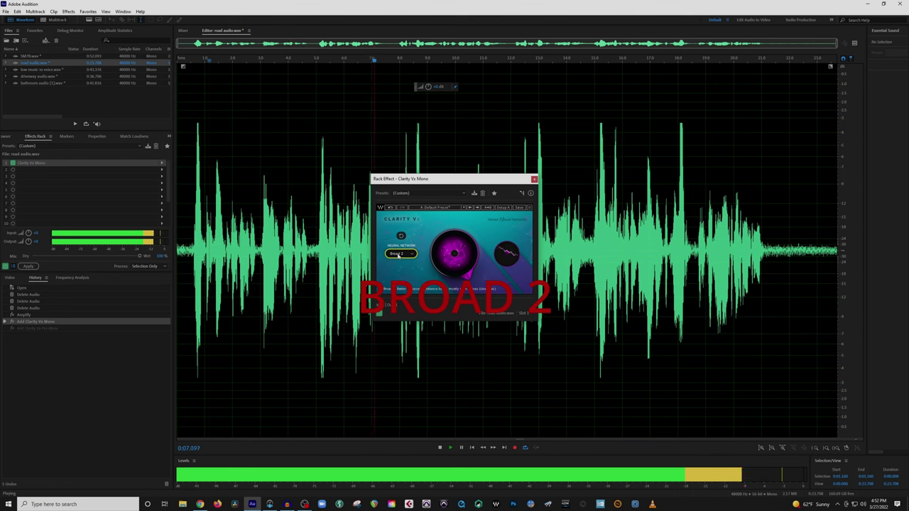
scroll(398, 257, "up", 1)
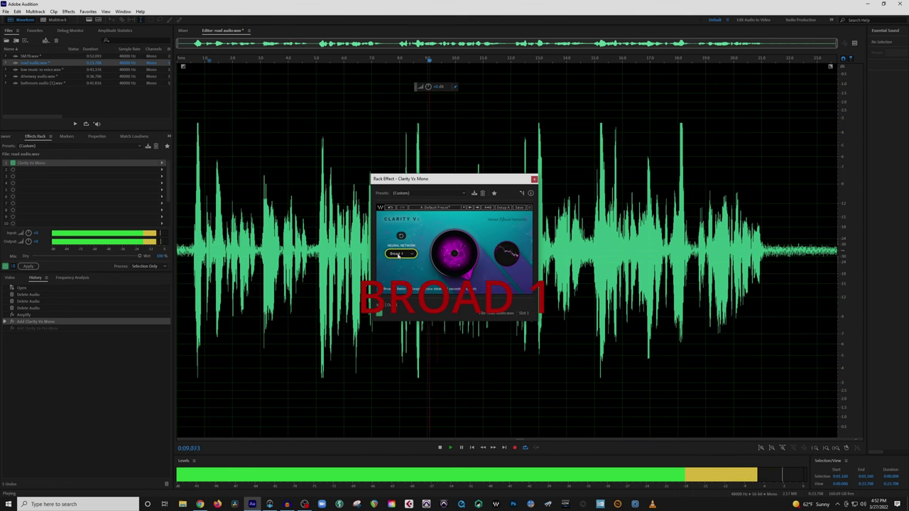
scroll(398, 257, "down", 1)
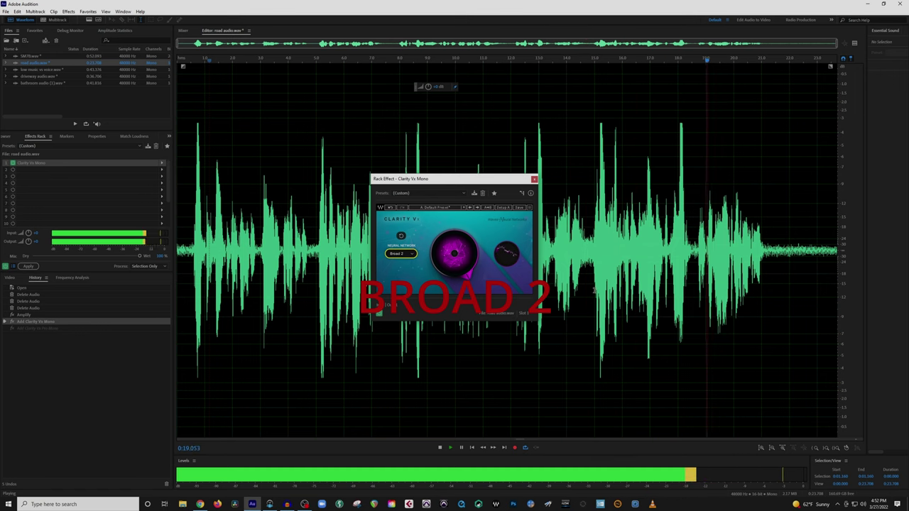
key("space")
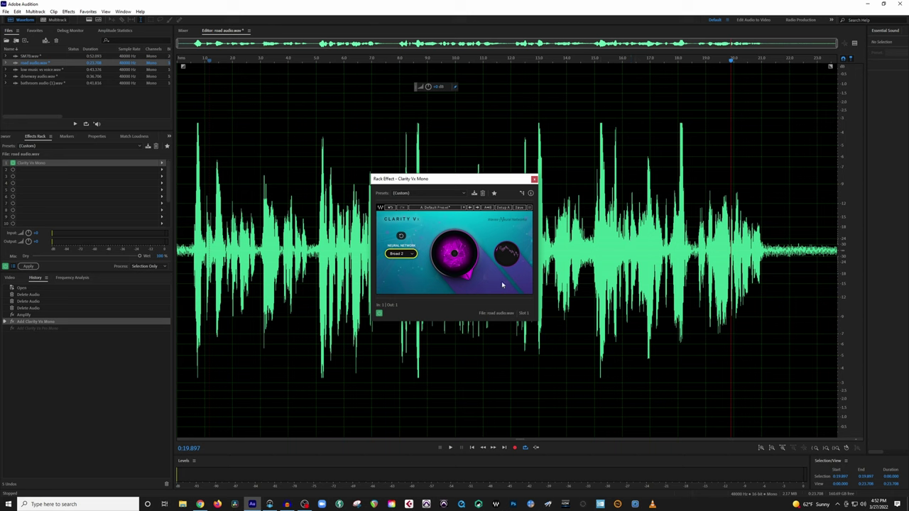
left_click_drag(585, 244, 687, 245)
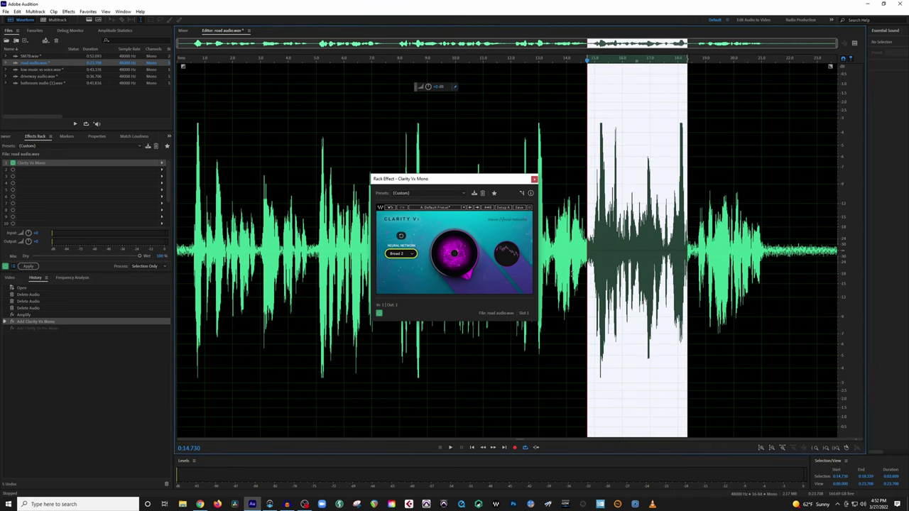
left_click(561, 245)
Step: Close and bypass Clarity Vx Mono, and add Clarity Vx Pro Mono in the second effects slot
left_click(533, 179)
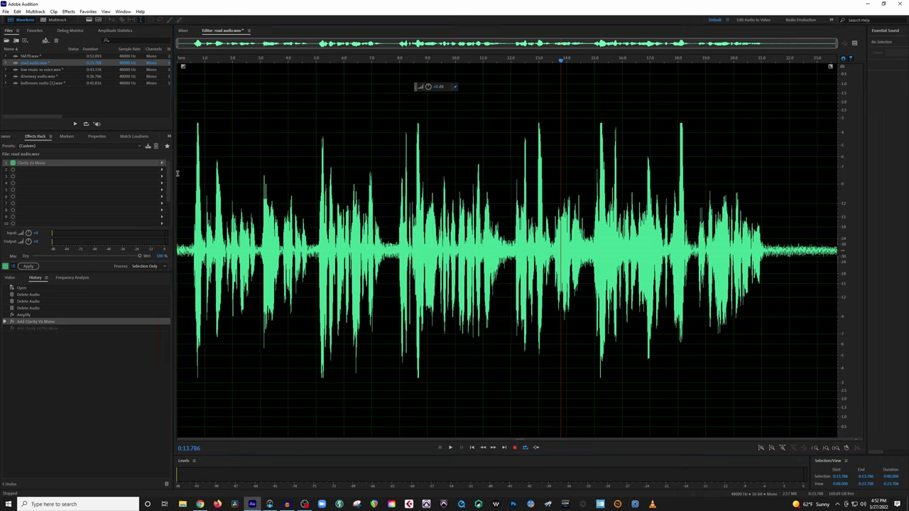
left_click(12, 164)
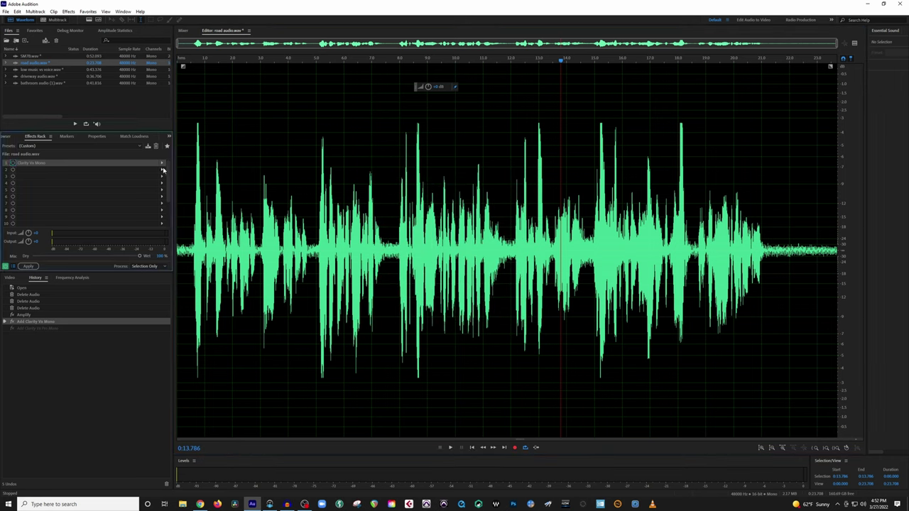
left_click(162, 170)
left_click(397, 362)
left_click(441, 351)
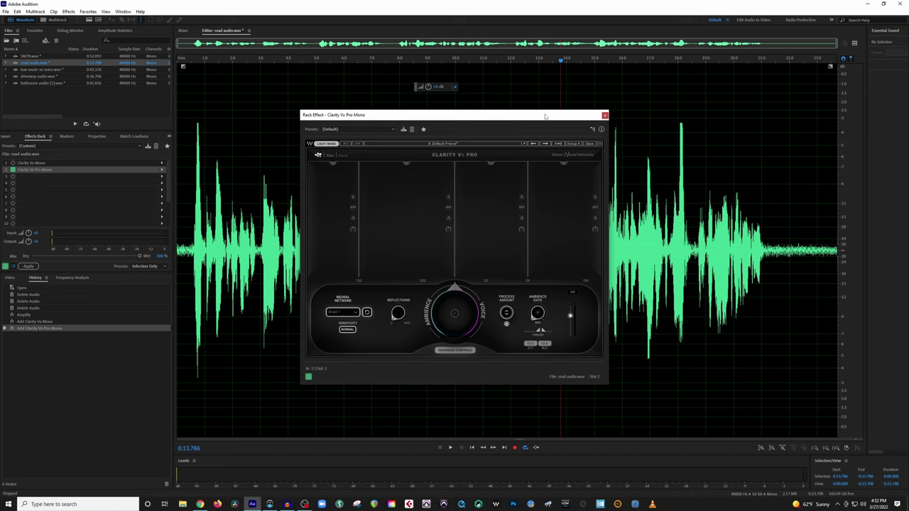
left_click_drag(545, 115, 510, 112)
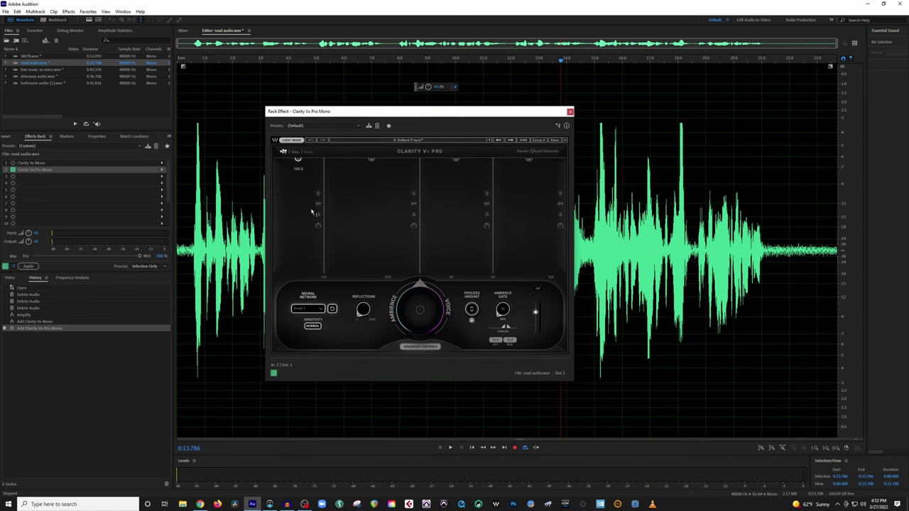
Step: Turn the main control strongly toward Voice, then solo and slightly widen band 1 and set its process amount to about 72 during playback
left_click(422, 318)
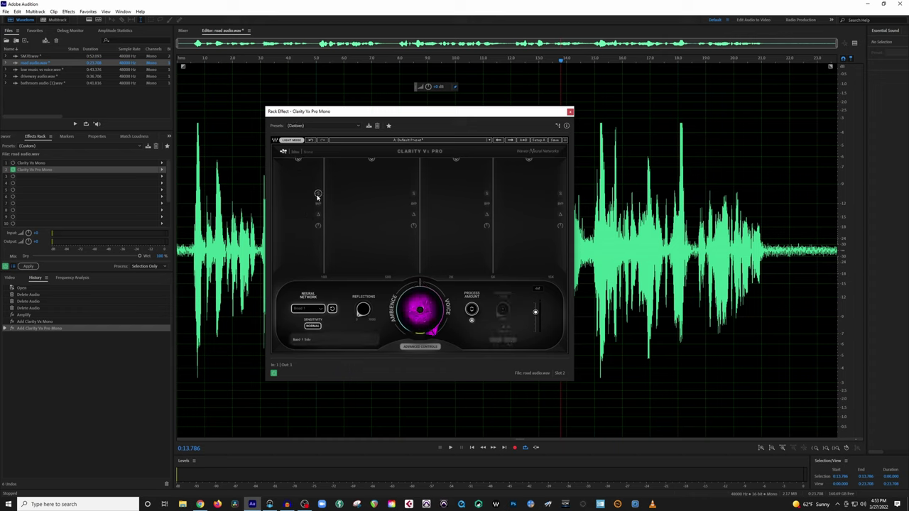
key("space")
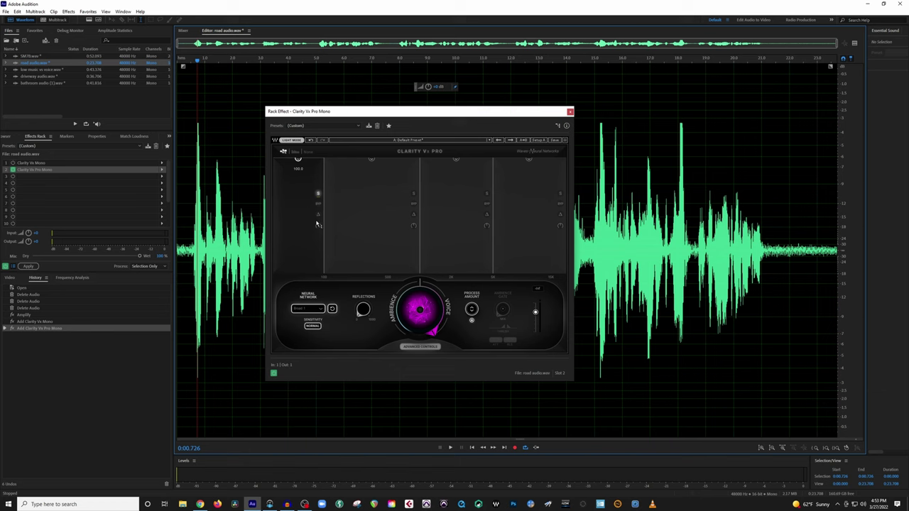
left_click_drag(324, 220, 330, 213)
left_click_drag(301, 160, 302, 189)
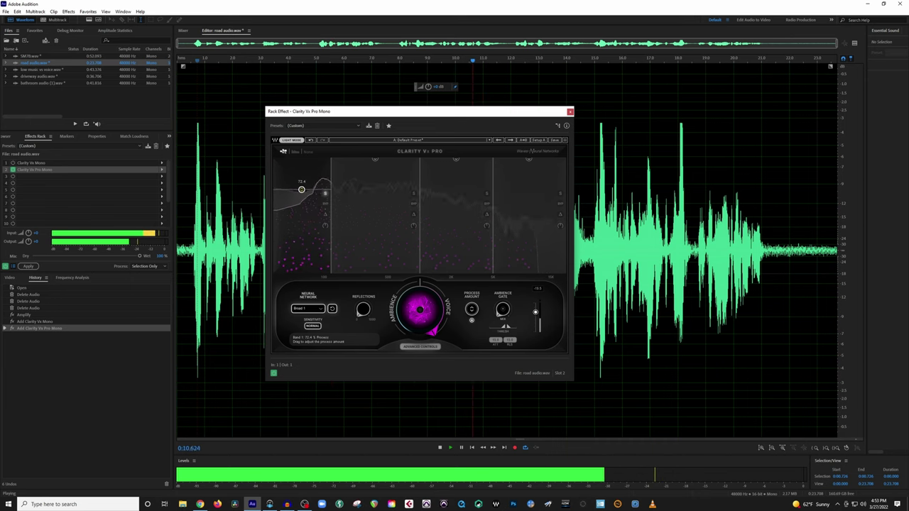
key("space")
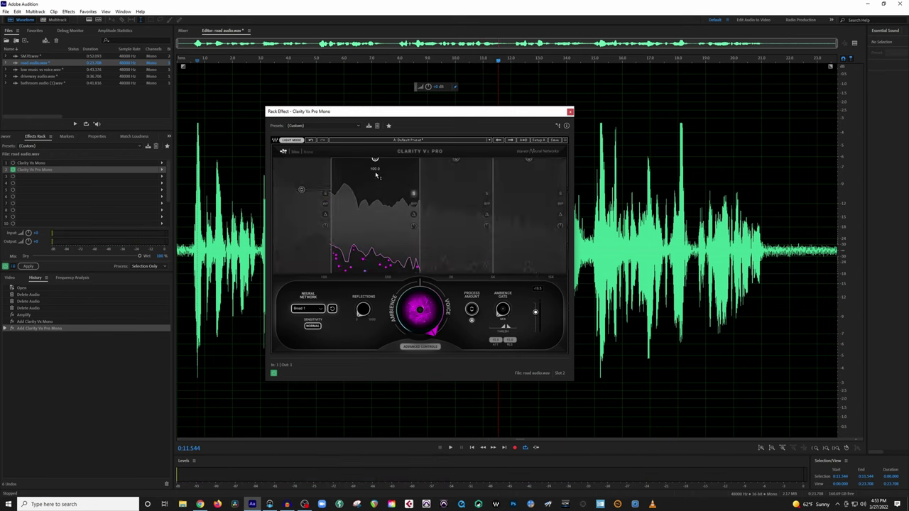
Step: Solo band 2, play from about 0:11.5, lower its process amount to band 1's level, and stop at about 0:19.4
left_click_drag(376, 159, 374, 190)
key("space")
key("space")
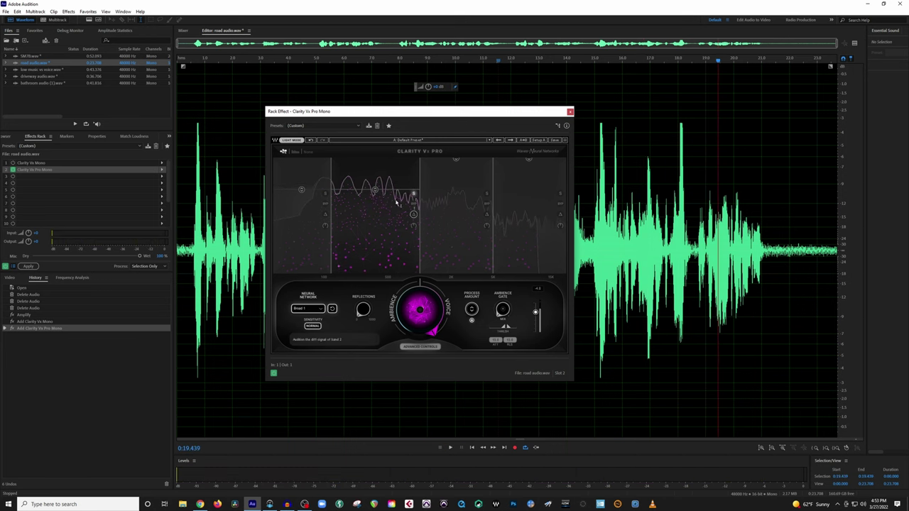
Step: Solo band 3 during playback, sweep its process amount from 0 to about 80, then unsolo the band and stop at about 0:11.5
key("space")
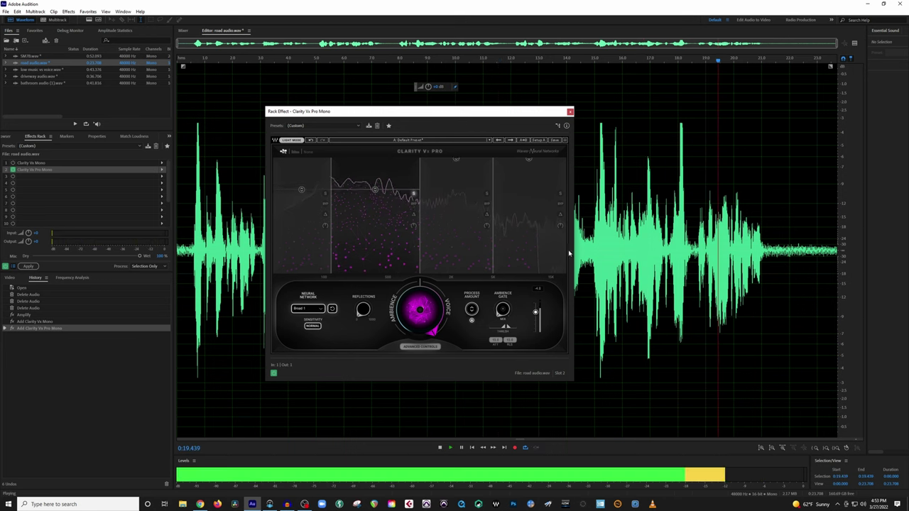
left_click(487, 193)
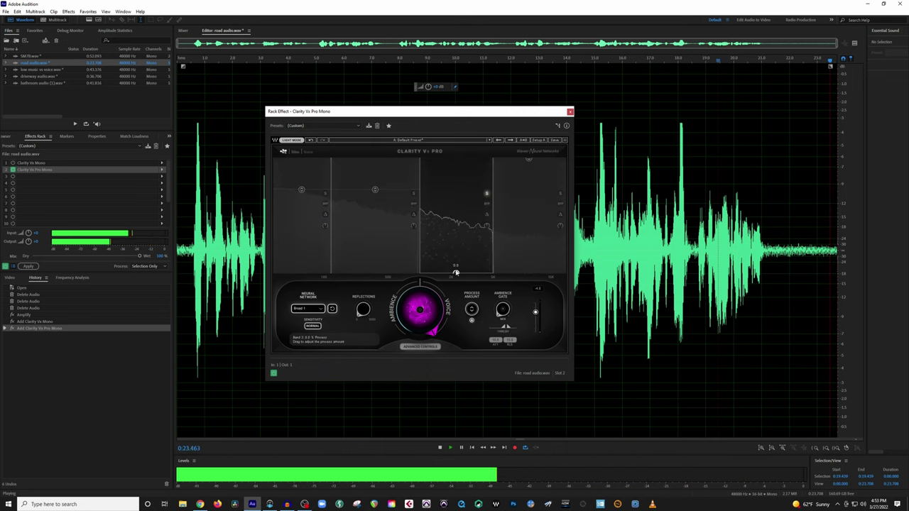
mouse_move(456, 267)
left_click_drag(456, 267, 455, 182)
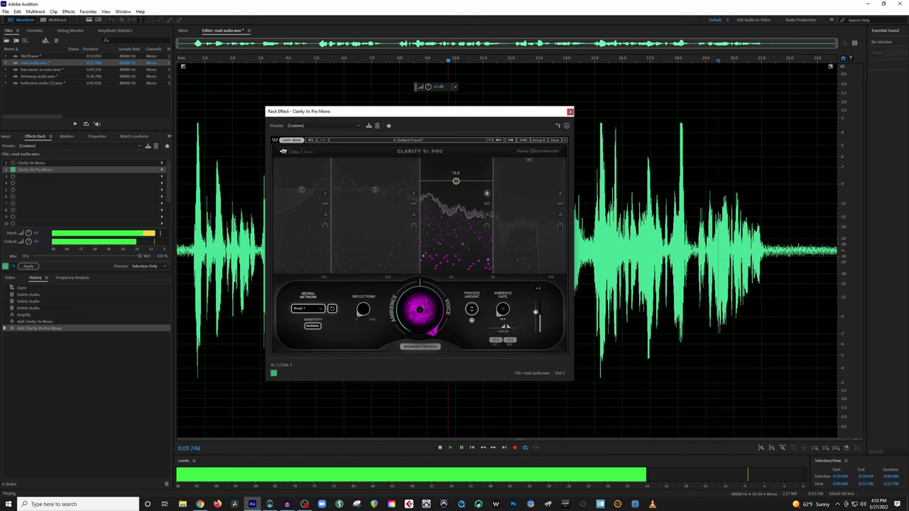
left_click(486, 193)
key("space")
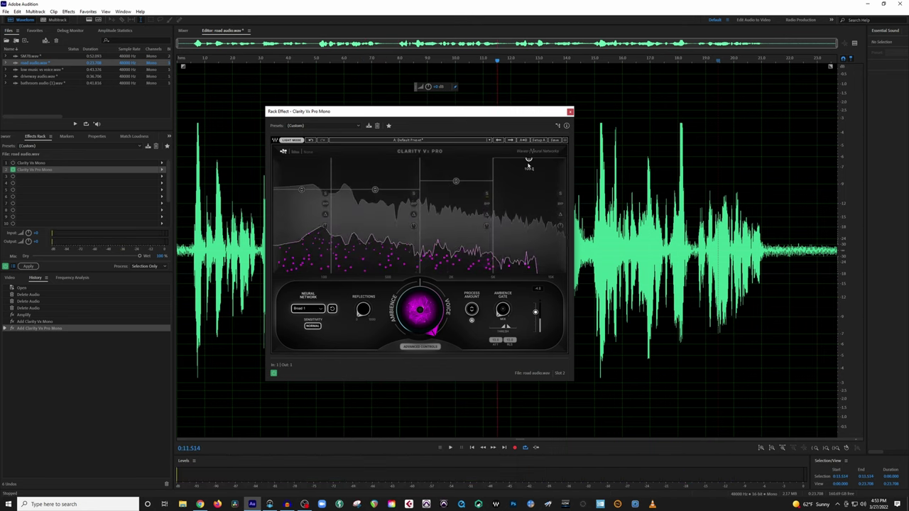
Step: Solo band 4, raise its process amount from 0 to about 64 during playback, then stop and unsolo the band
left_click(560, 194)
key("space")
left_click_drag(529, 269, 528, 198)
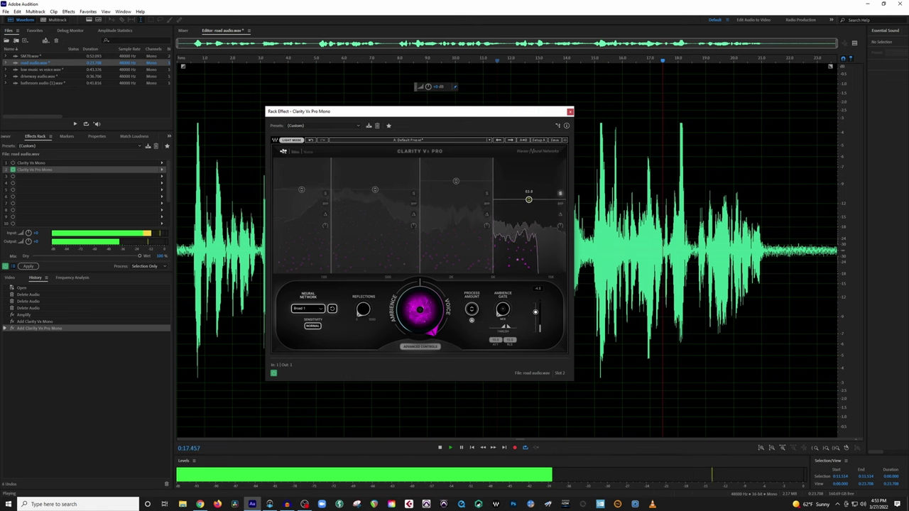
key("space")
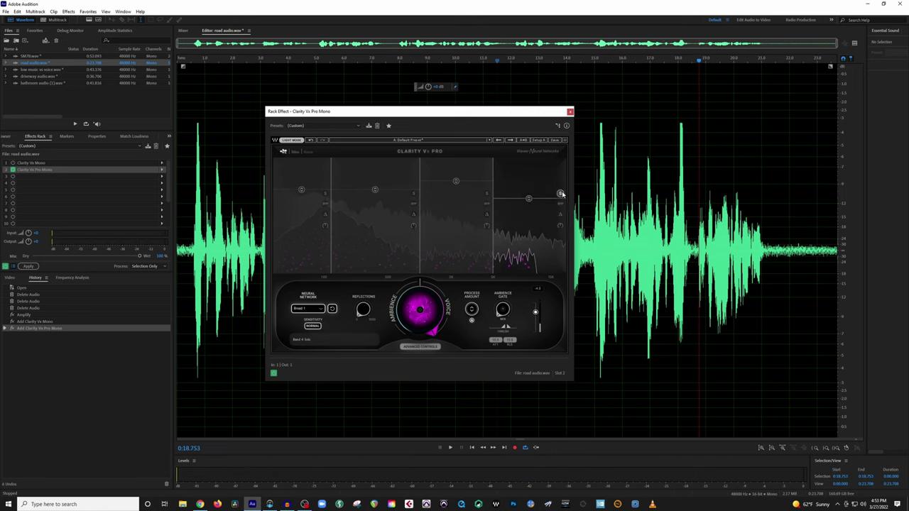
left_click(301, 190)
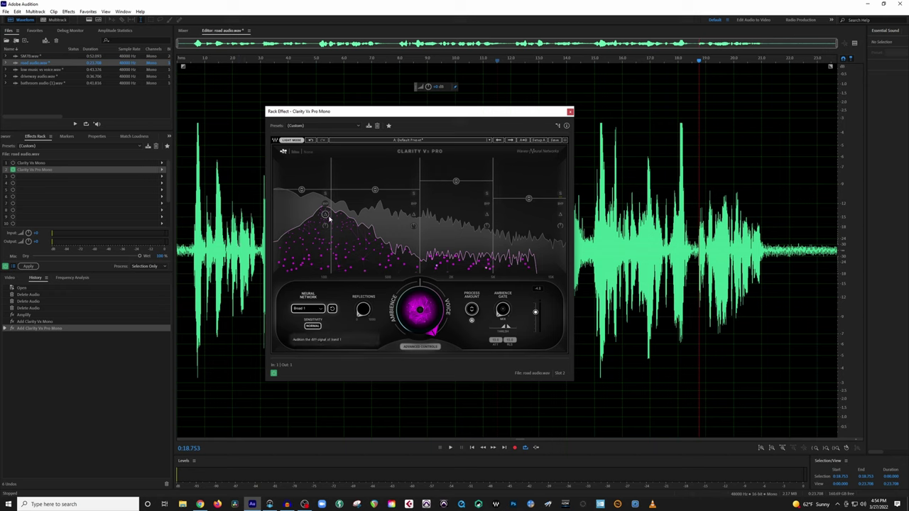
Step: Play the road audio from about 0:00.5 and toggle Clarity Vx Pro Mono's bypass repeatedly to compare processed and unprocessed sound
key("Home")
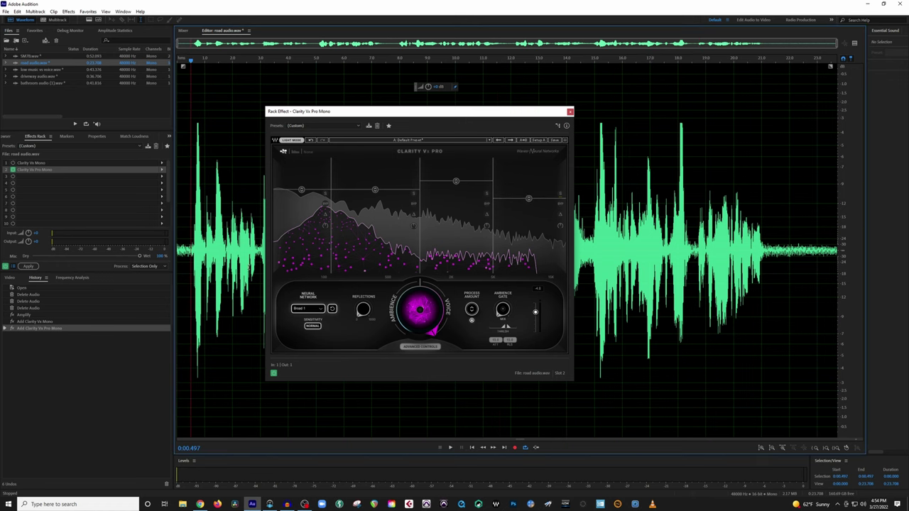
key("space")
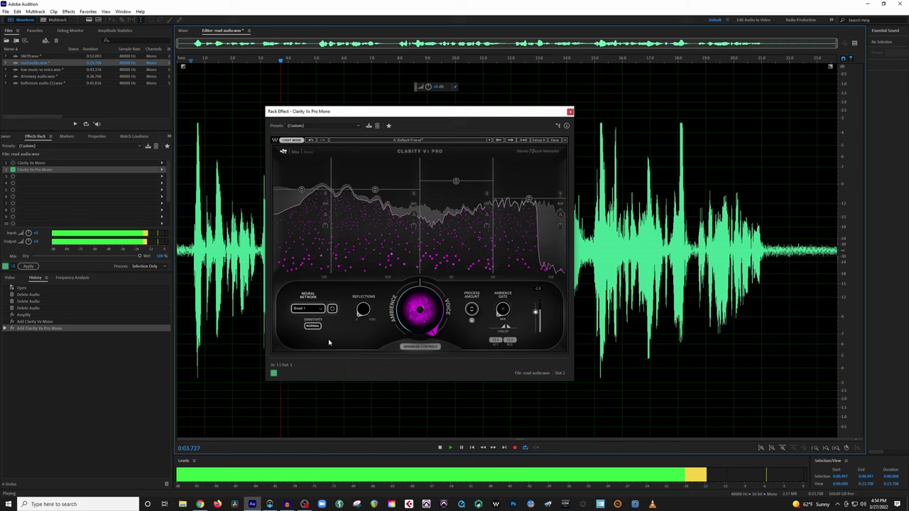
left_click(274, 373)
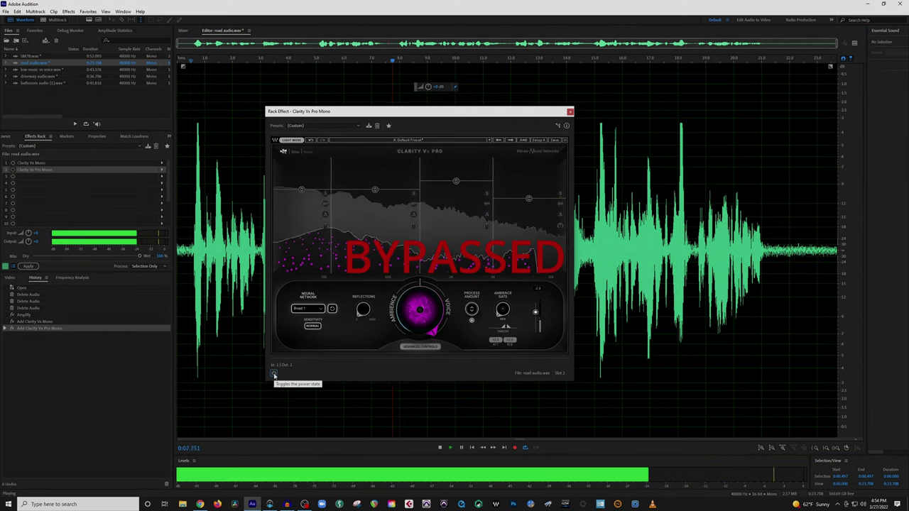
left_click(274, 373)
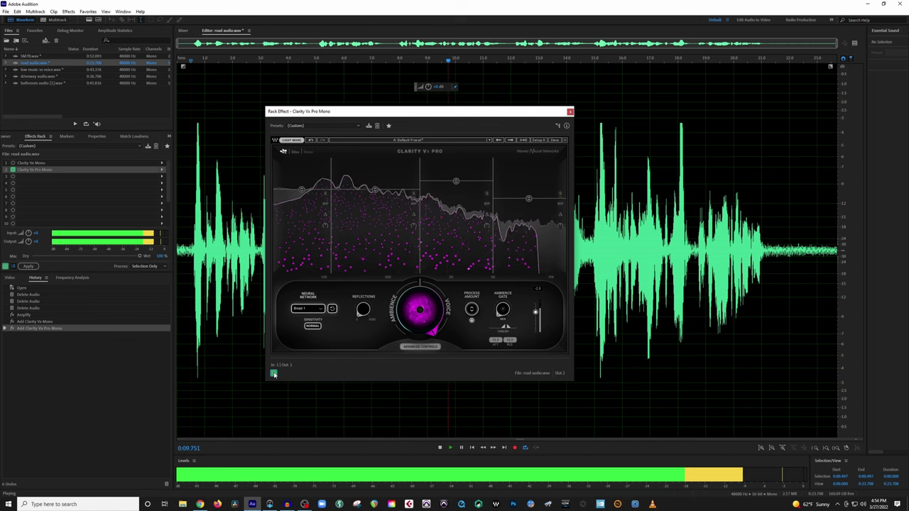
left_click(274, 373)
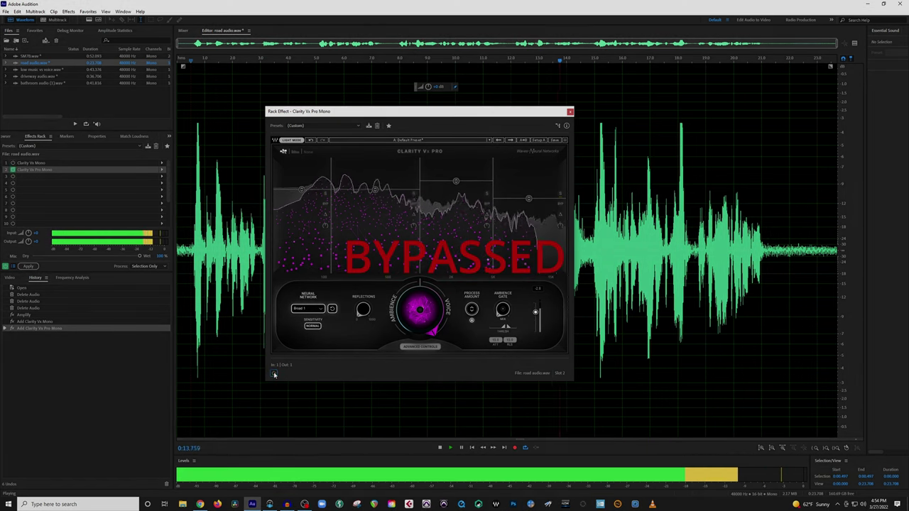
left_click(274, 373)
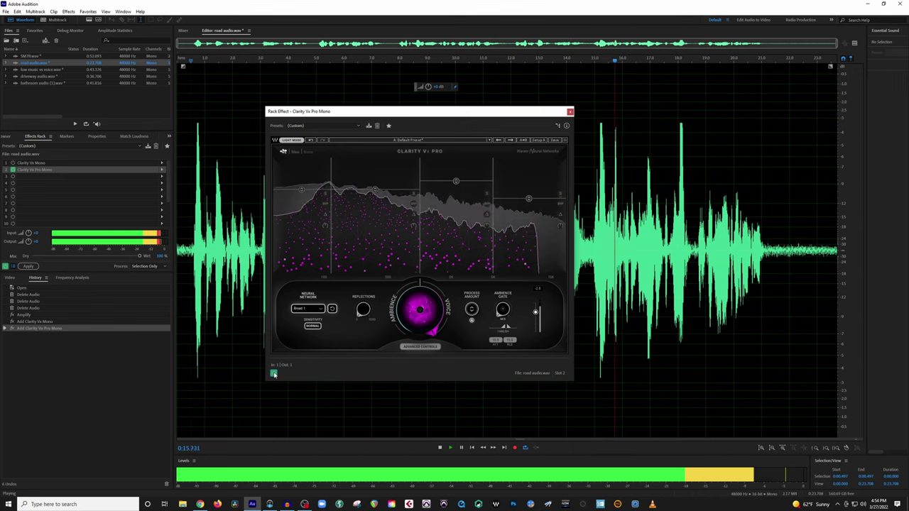
left_click(274, 374)
left_click(274, 373)
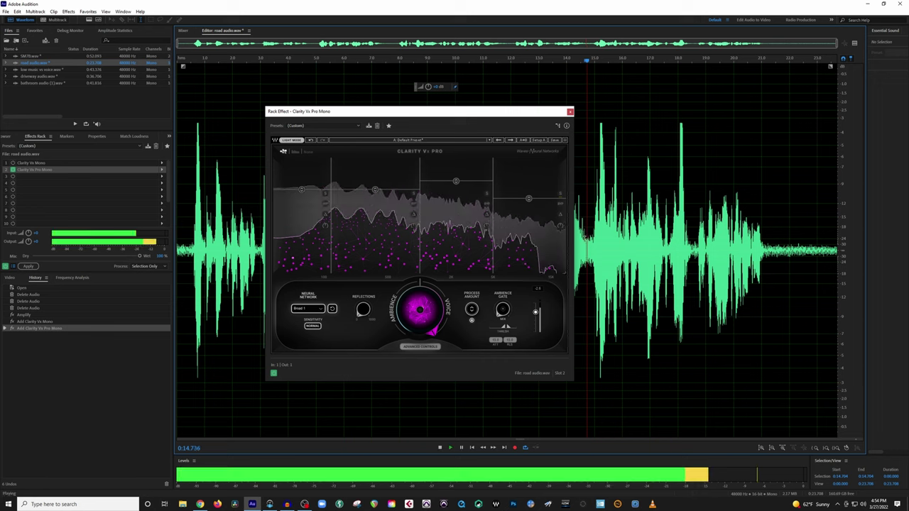
Step: Compare the passage from about 0:14.8 with Clarity Vx Pro Mono bypassed and then switched on, stopping at about 0:17.5
left_click(274, 374)
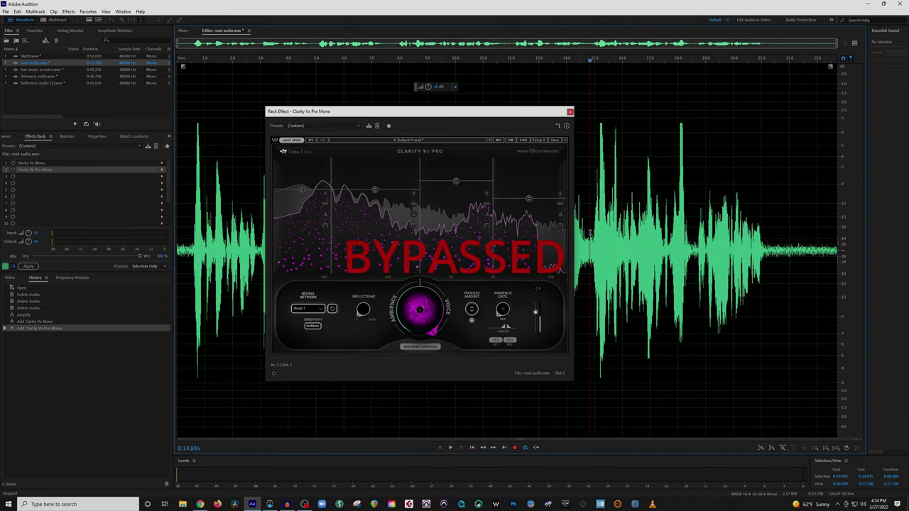
key("space")
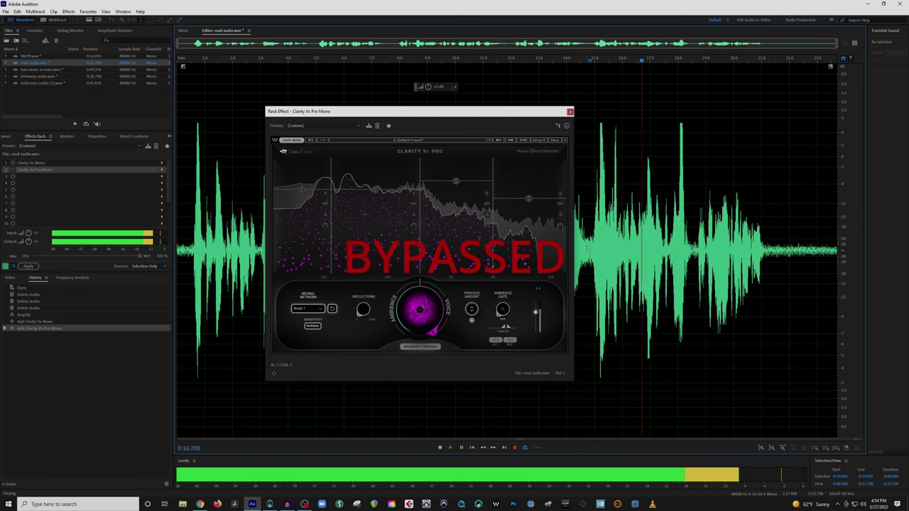
key("space")
left_click(274, 373)
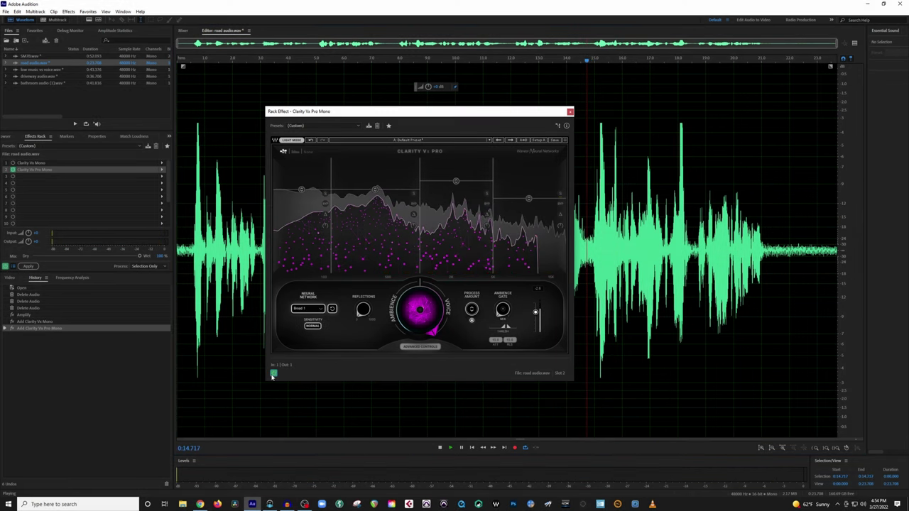
key("space")
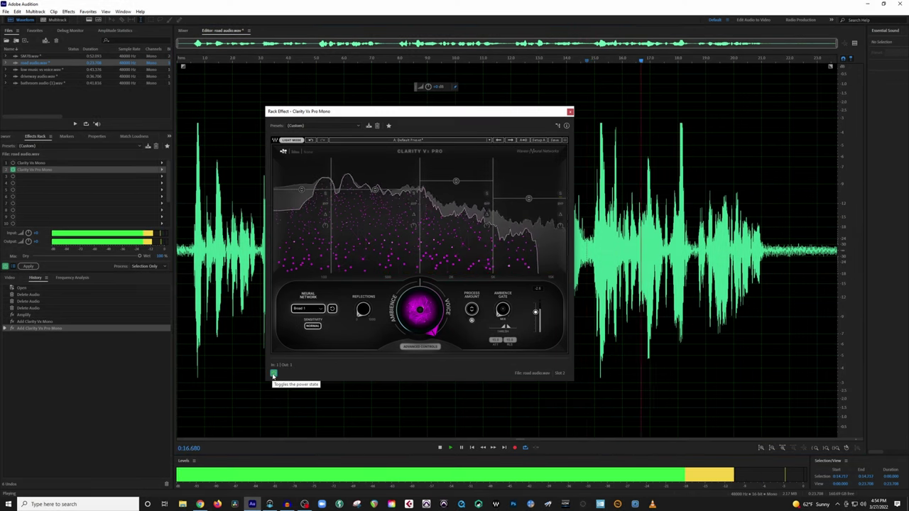
key("space")
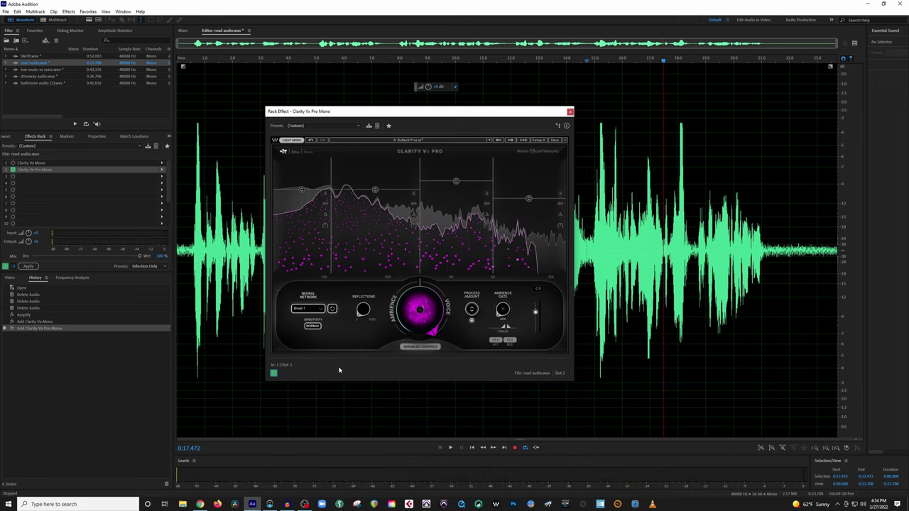
Step: Set Clarity Vx Pro's neural network to Broad 2 and play the road audio from about 0:01.3
left_click(214, 299)
left_click(313, 307)
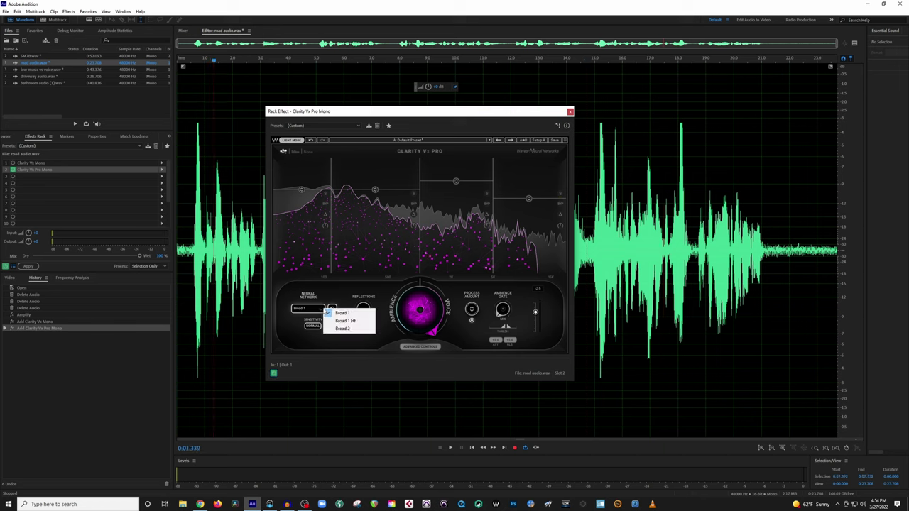
left_click(342, 330)
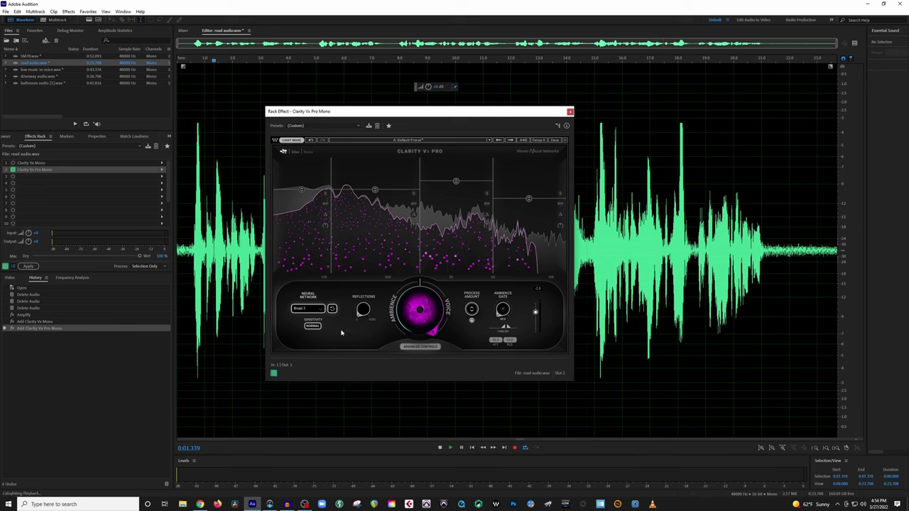
key("space")
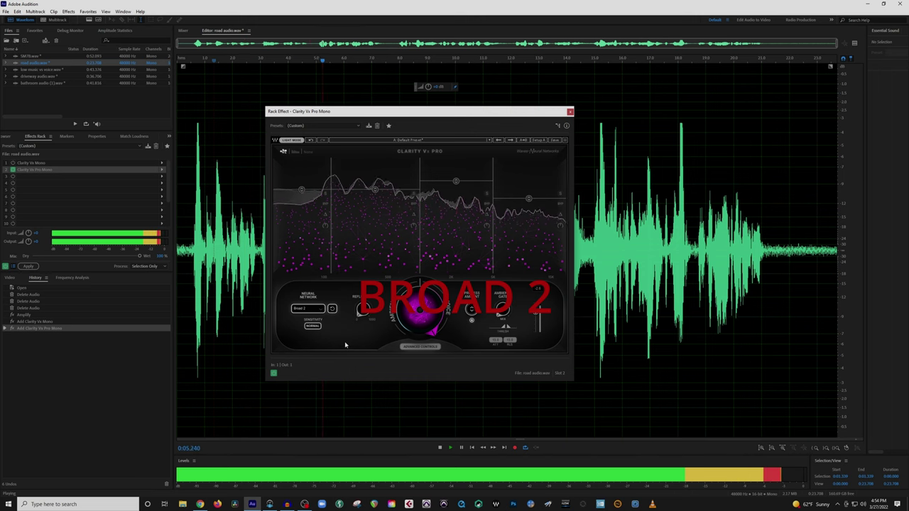
Step: Switch the neural network to Broad 1 and then Broad 1 HF during playback to compare them, stopping after about 0:17.3
left_click(321, 308)
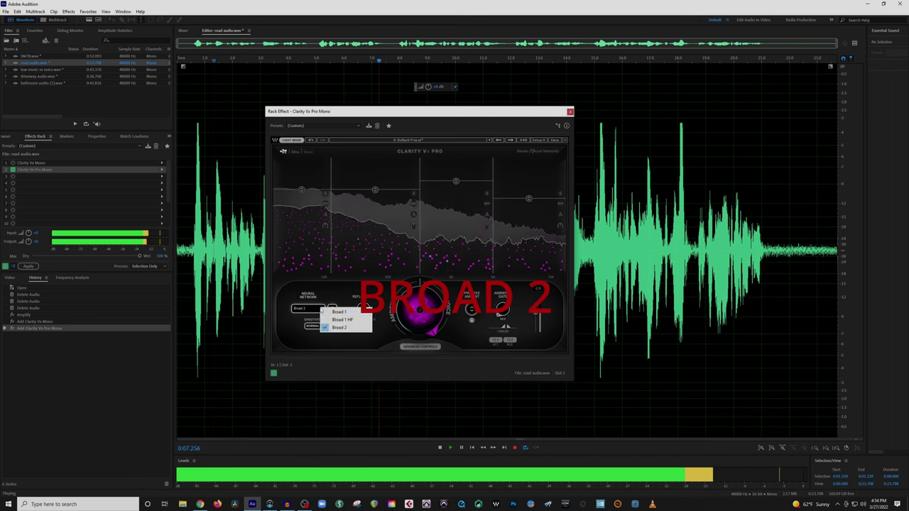
left_click(335, 312)
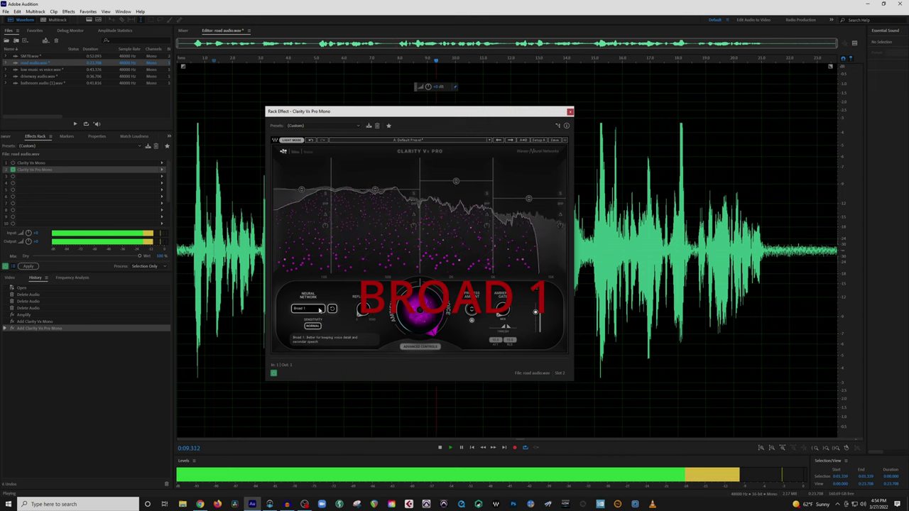
left_click(320, 310)
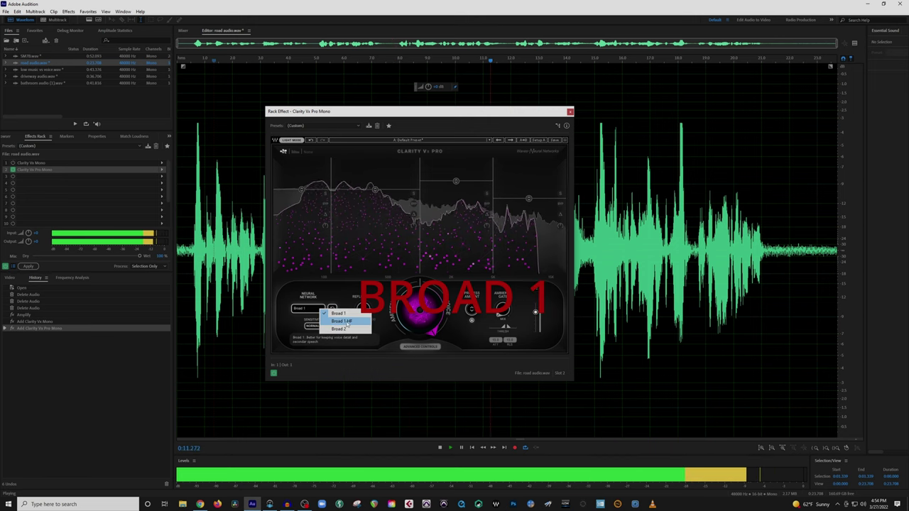
left_click(348, 322)
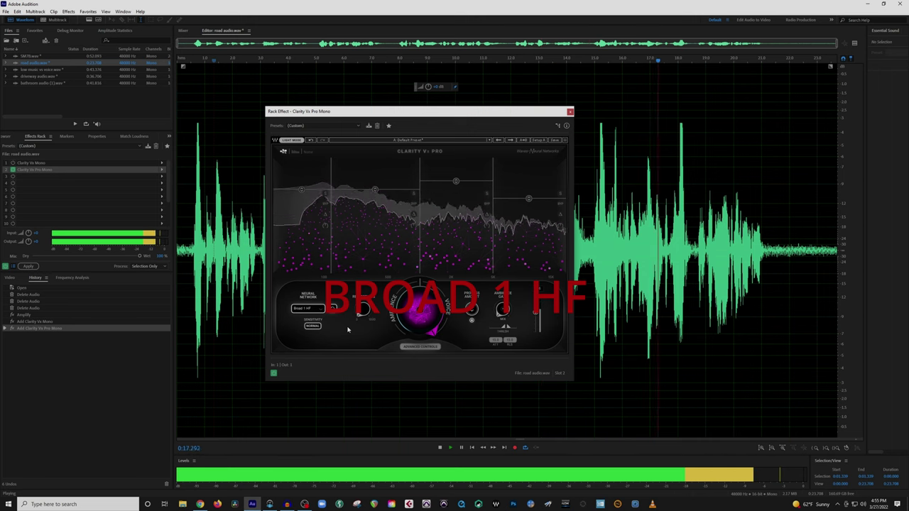
key("space")
Step: Set the neural network back to Broad 2 and play the road audio from about 0:11 to 0:20.3
left_click_drag(595, 262, 671, 262)
left_click(643, 261)
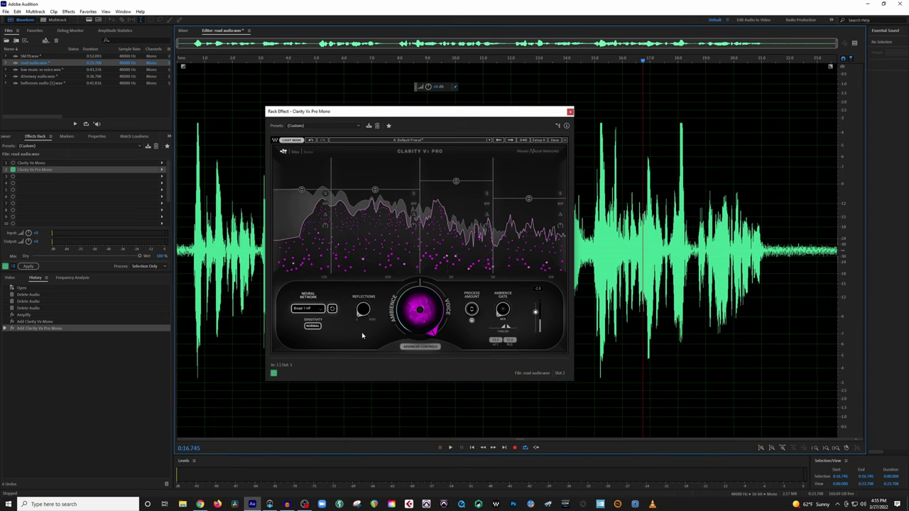
left_click(582, 284)
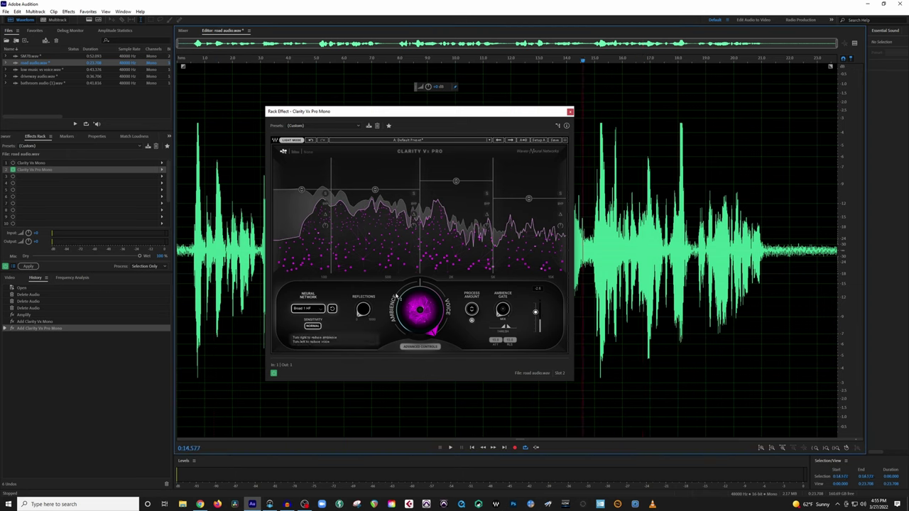
left_click(320, 310)
left_click(336, 329)
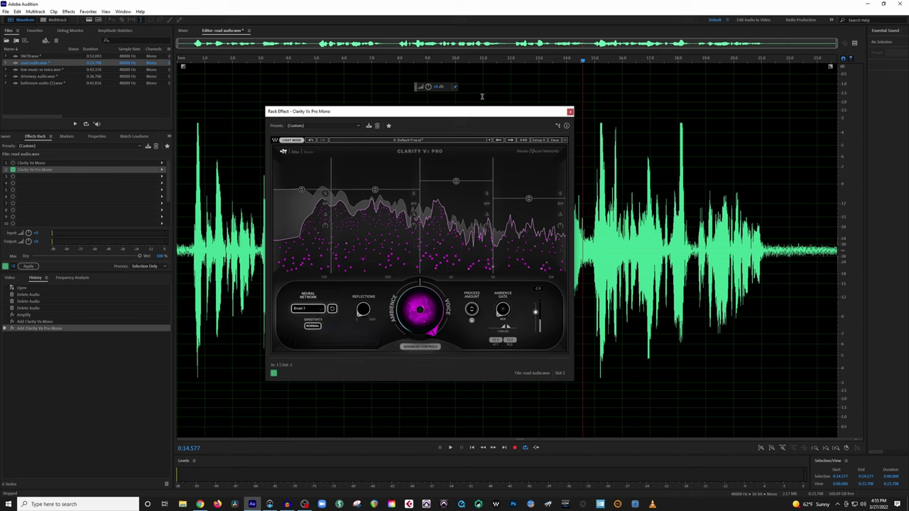
key("space")
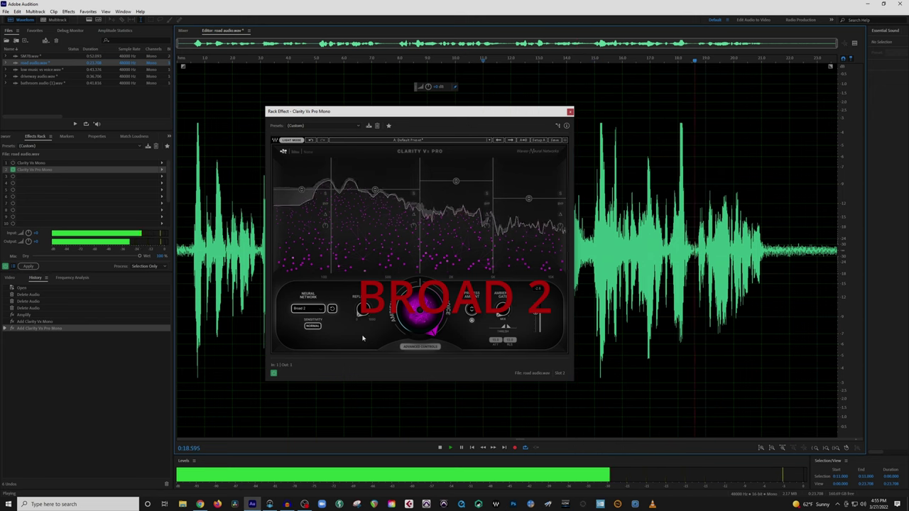
key("space")
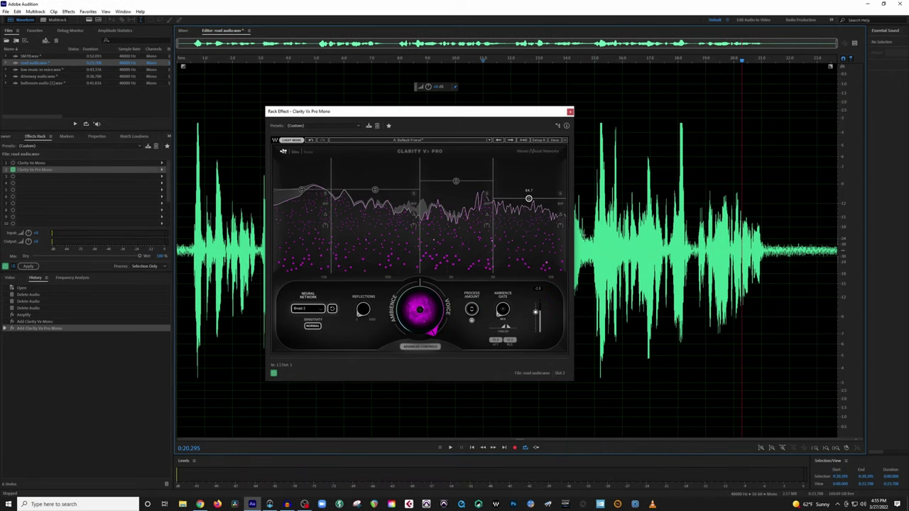
Step: Select the passage from about 0:14.7 to 0:18.6 and play it with the Broad 2 network
left_click_drag(582, 249, 705, 248)
left_click_drag(589, 252, 675, 257)
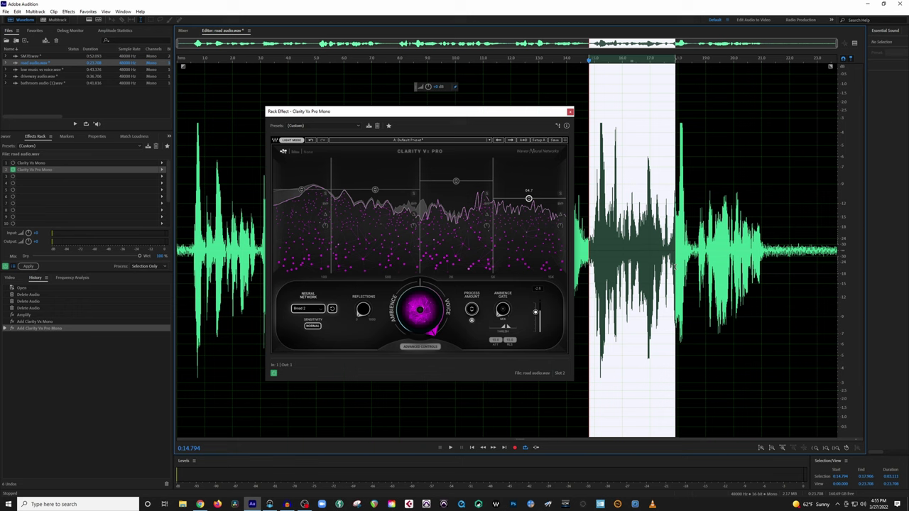
left_click(610, 252)
left_click_drag(585, 232, 696, 278)
key("space")
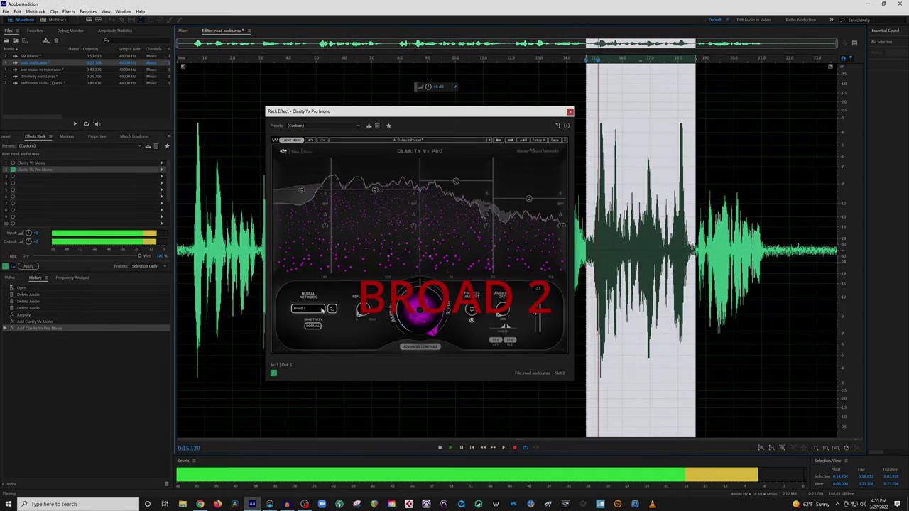
Step: Compare Broad 1 with Broad 2 during playback of the selected passage, ending on Broad 2 and stopping at about 0:18.3
left_click(323, 310)
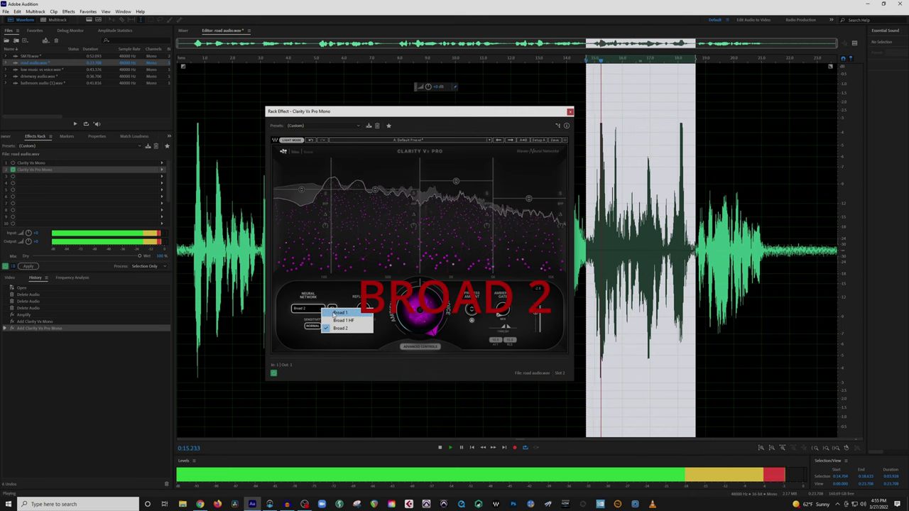
left_click(335, 313)
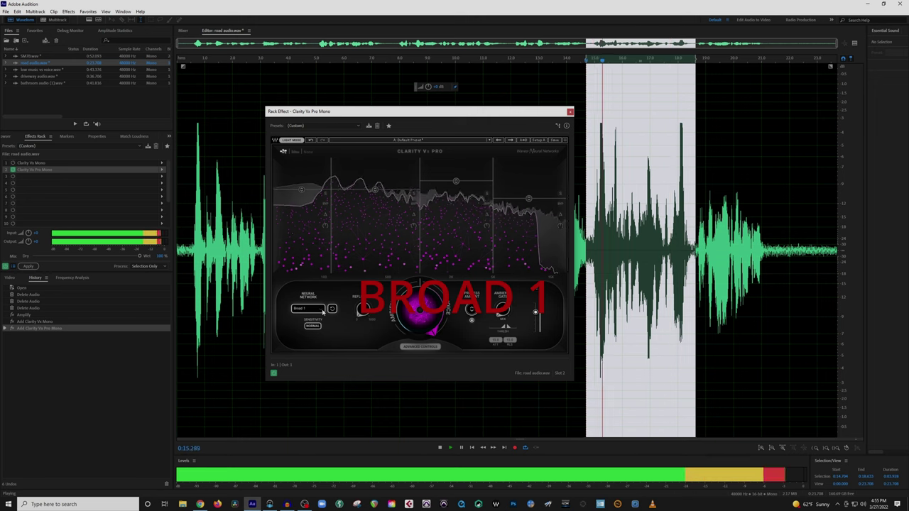
left_click(323, 313)
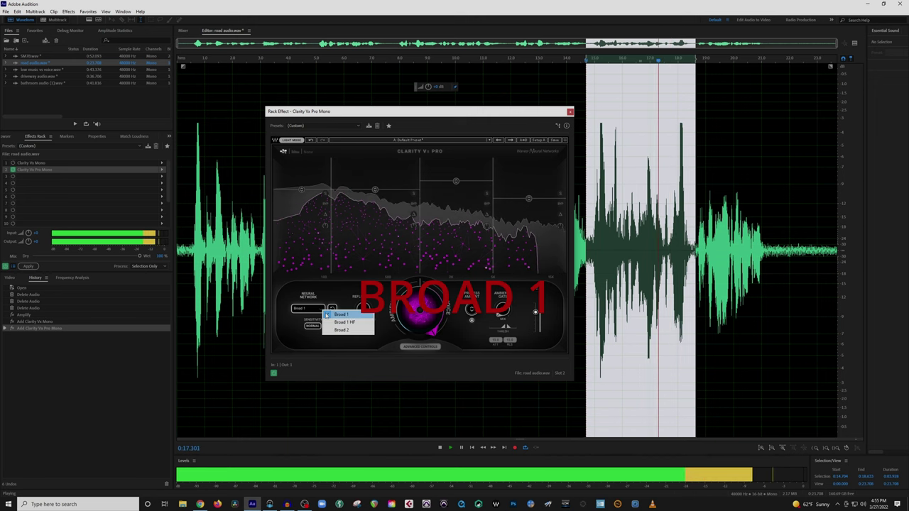
left_click(335, 322)
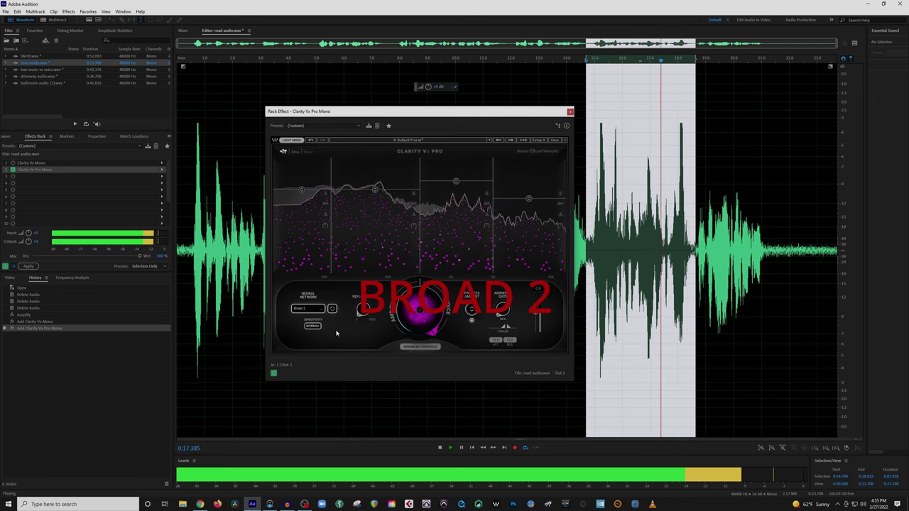
key("space")
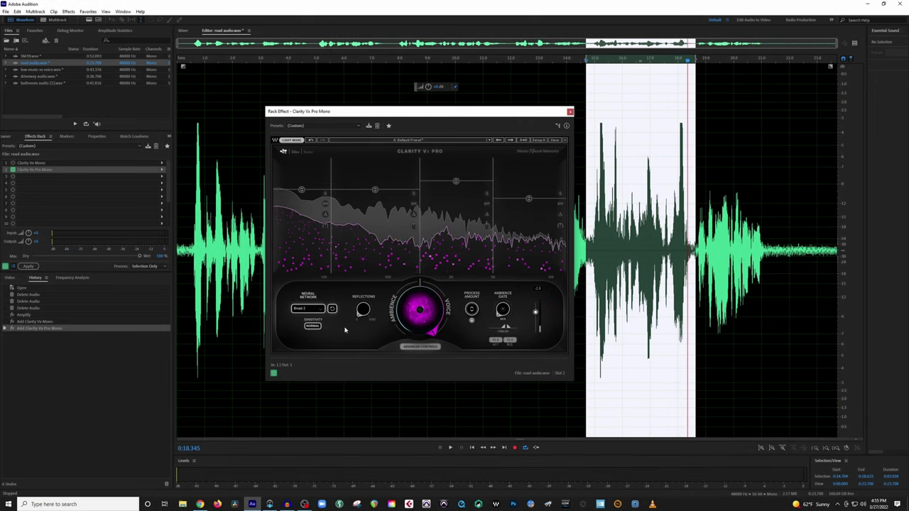
Step: Clear the waveform selection, place the playhead at about 0:16.1, and toggle Clarity Vx Pro Mono's power in the effects rack
left_click(594, 234)
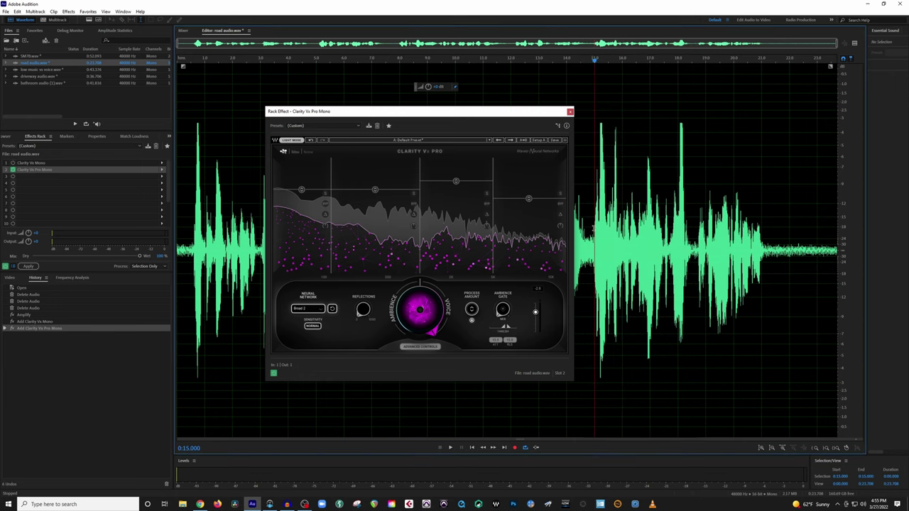
left_click_drag(587, 228, 689, 239)
left_click(626, 227)
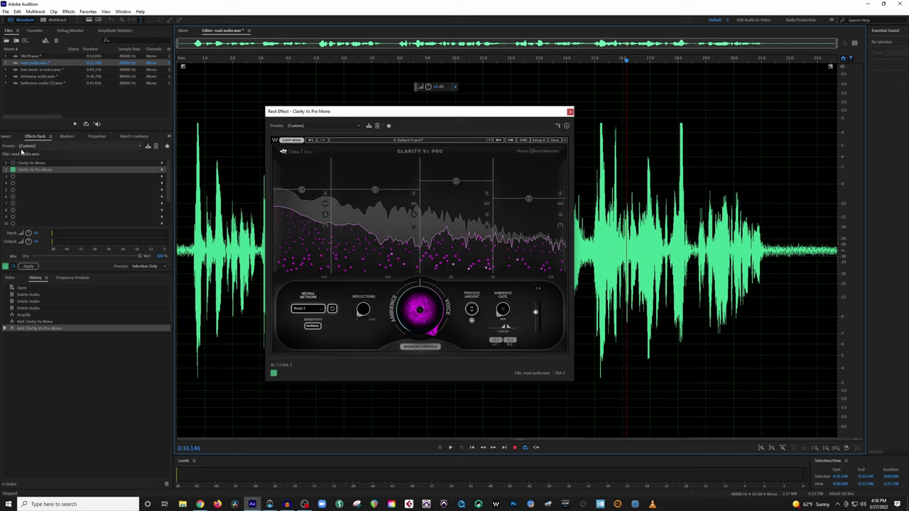
left_click(13, 172)
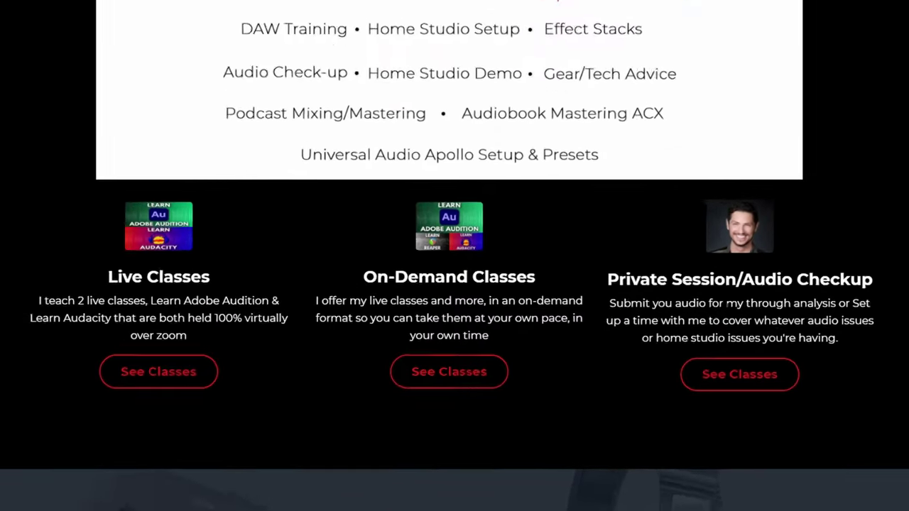
Step: Switch to the audio training website and open the On-Demand Classes catalogue
left_click(442, 371)
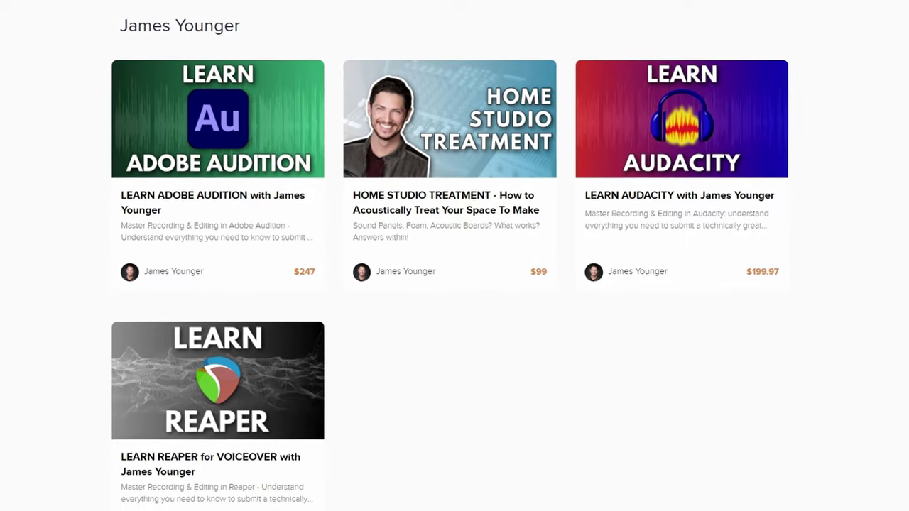